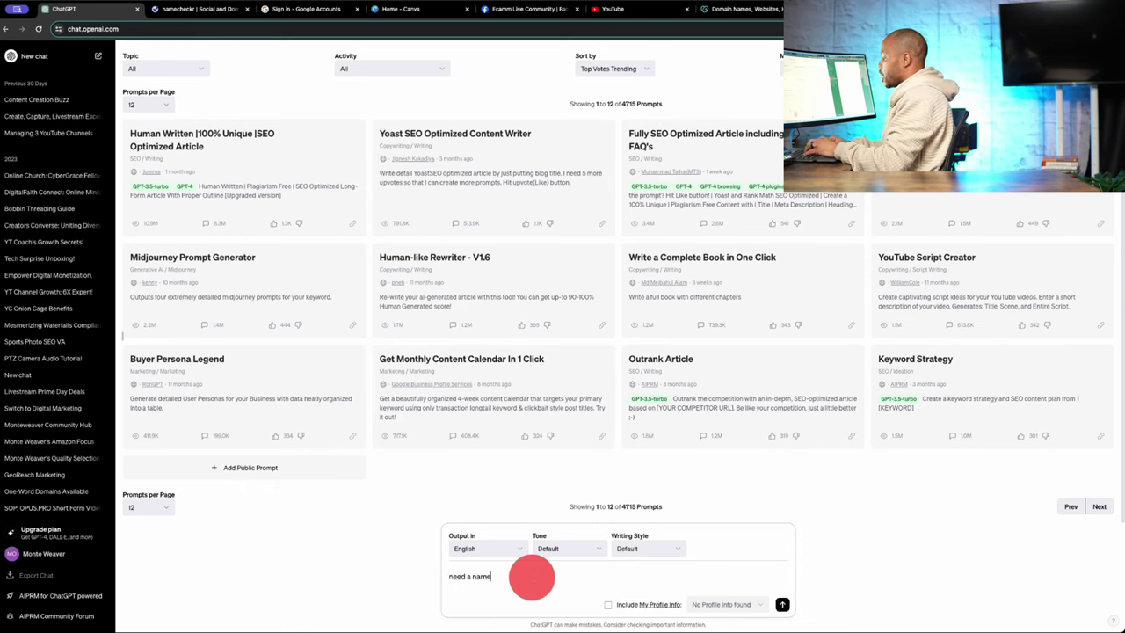
# Step: Send ChatGPT a prompt asking for name ideas for a modern, mostly online church
pyautogui.write('modern church that most of the members are online')
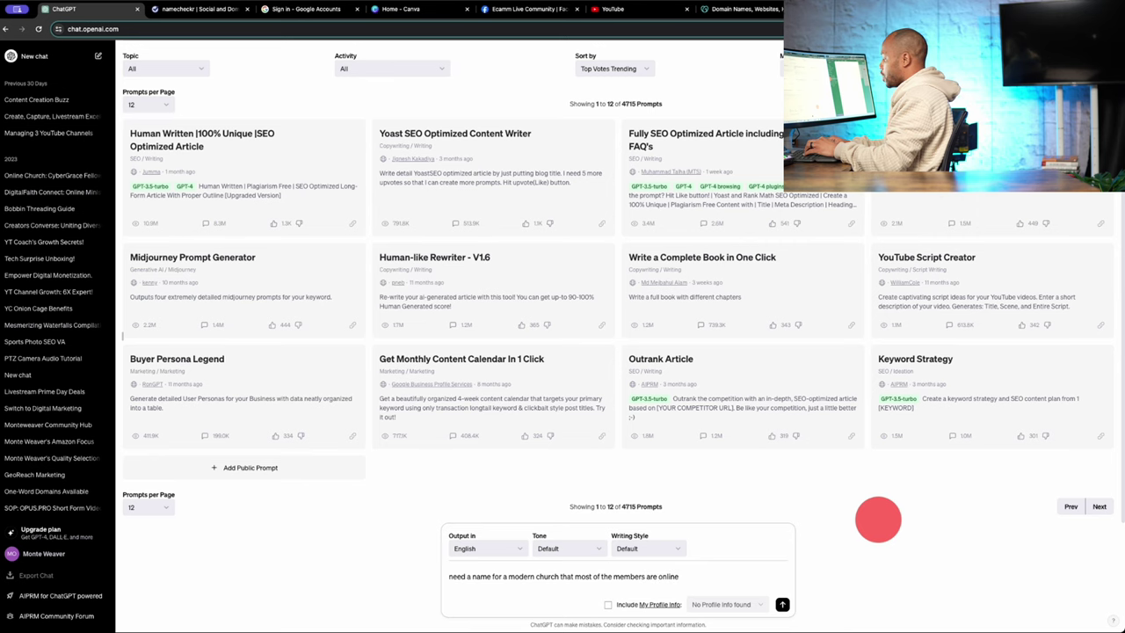
pyautogui.press('Return')
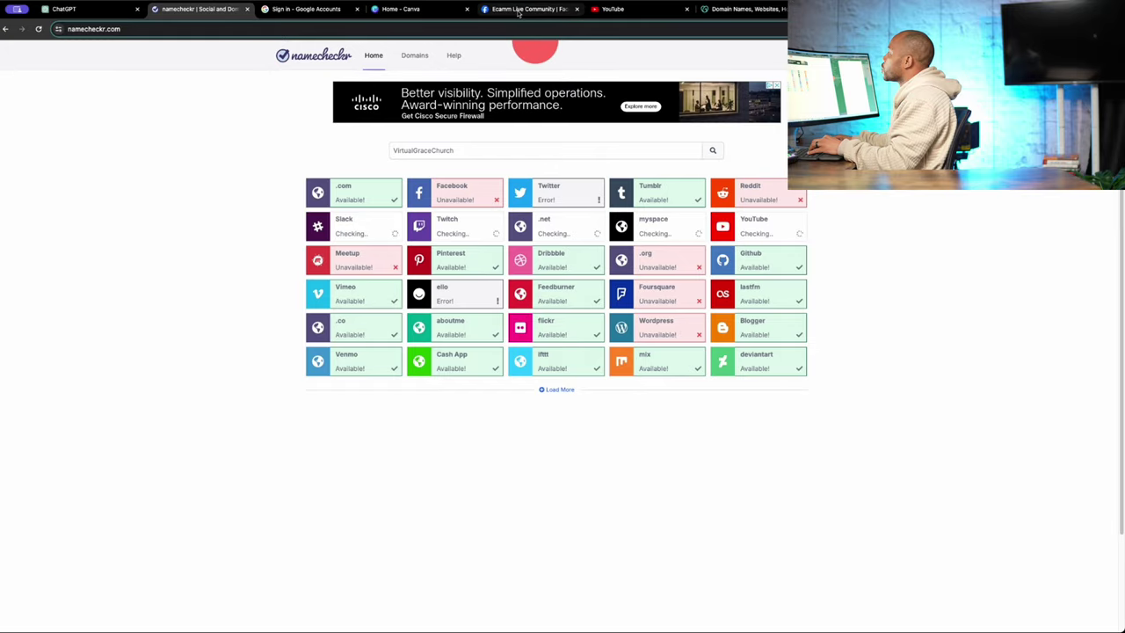
# Step: Search Facebook for VirtualGrace Church
pyautogui.click(518, 10)
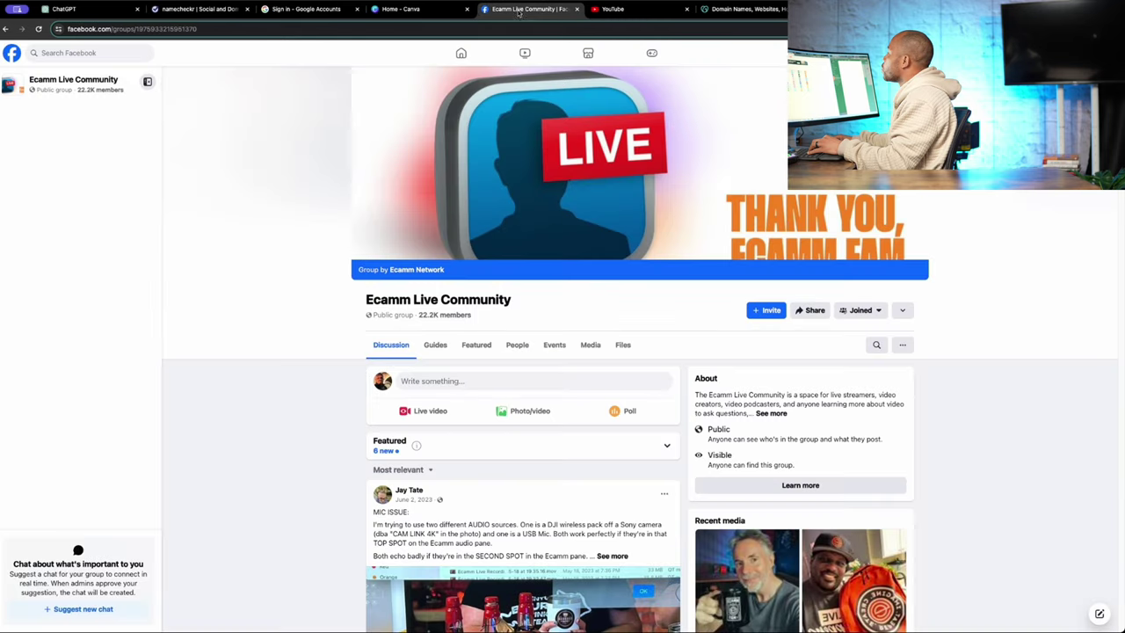
pyautogui.click(125, 54)
pyautogui.write('VirtualGrace Church')
pyautogui.press('Return')
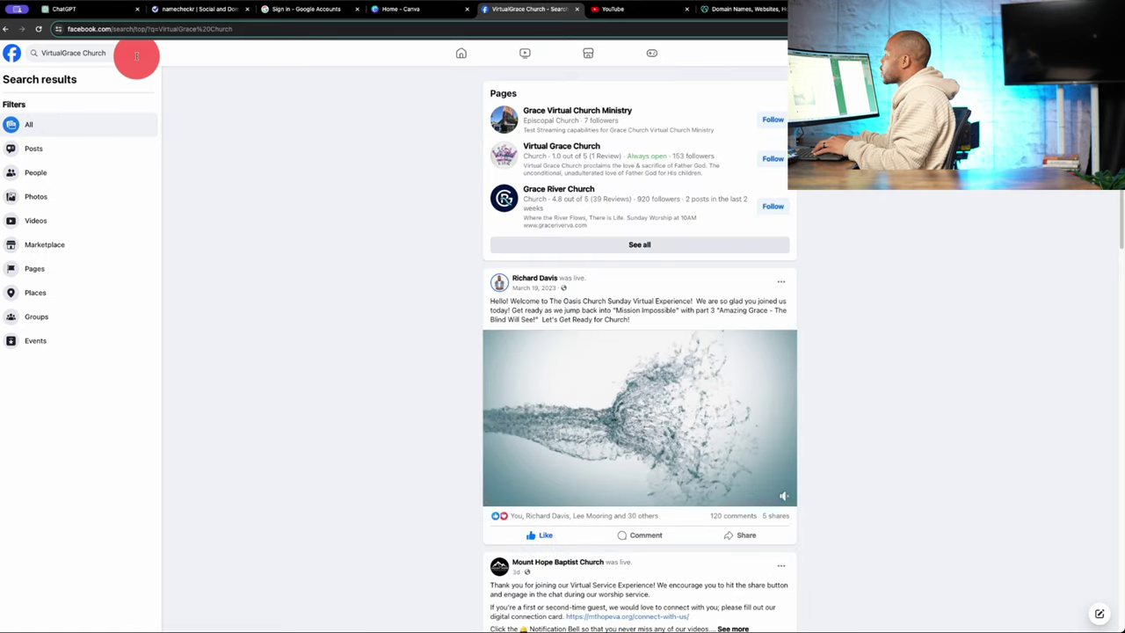
# Step: Open the Virtual Grace Church result, then load facebook.com/virtualgrace.church from the address bar
pyautogui.moveTo(569, 150)
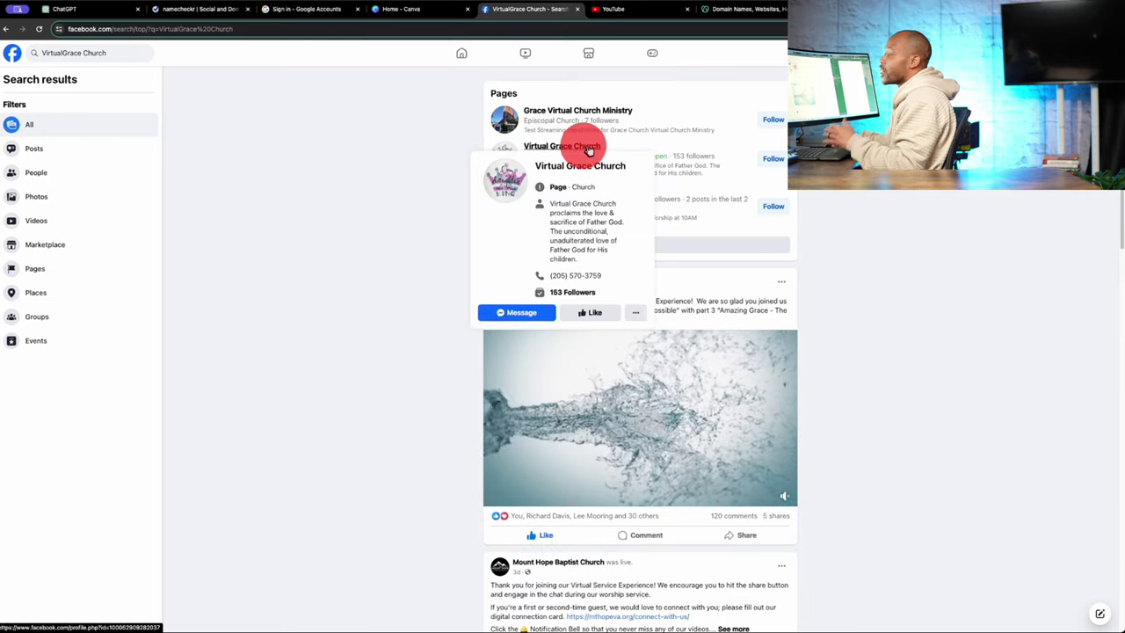
pyautogui.click(588, 149)
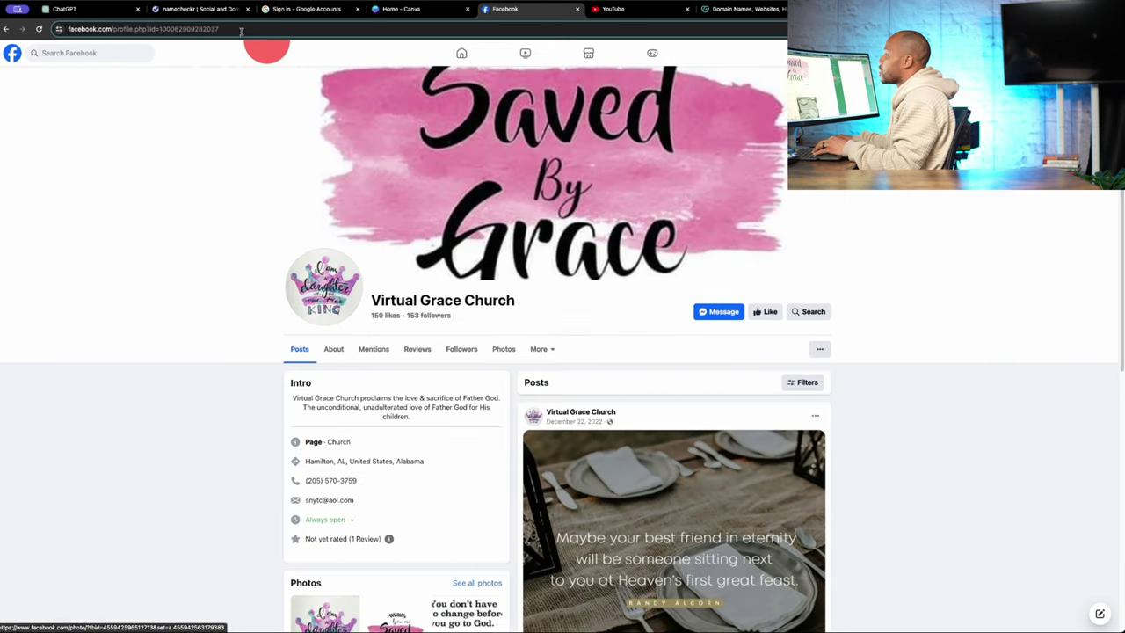
pyautogui.moveTo(237, 29); pyautogui.dragTo(115, 27)
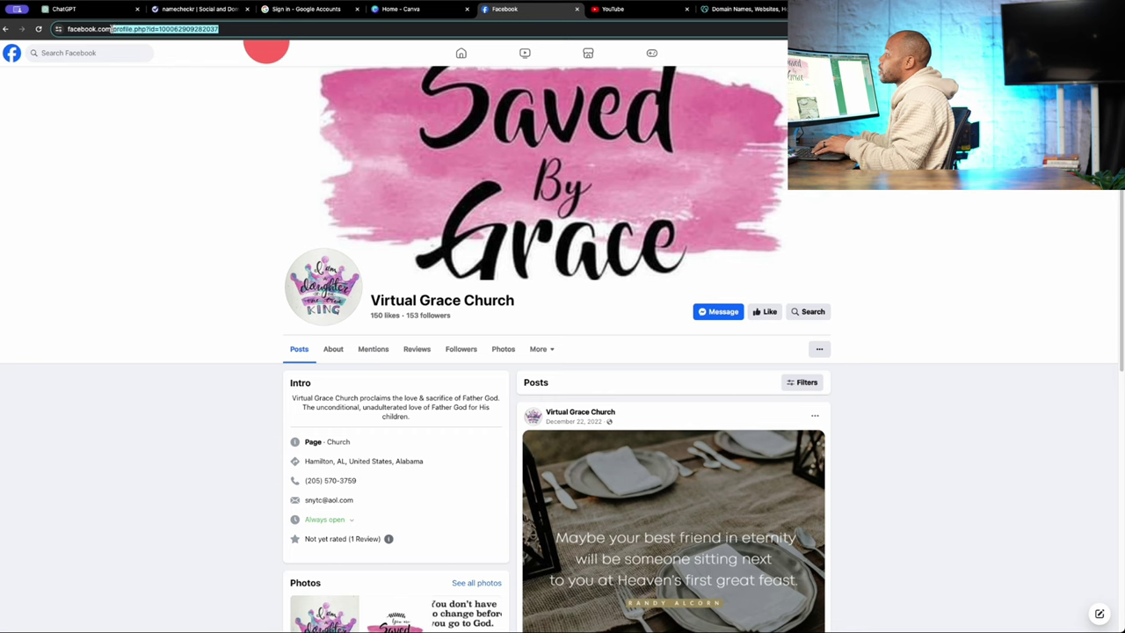
pyautogui.write('VirtualGrace Church')
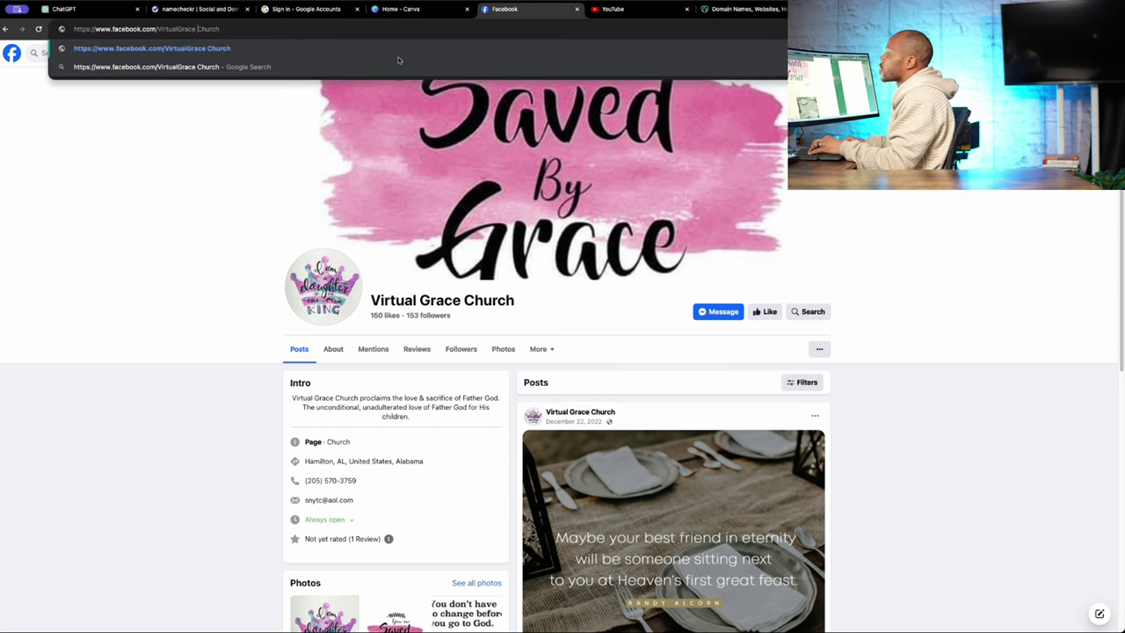
pyautogui.click(396, 56)
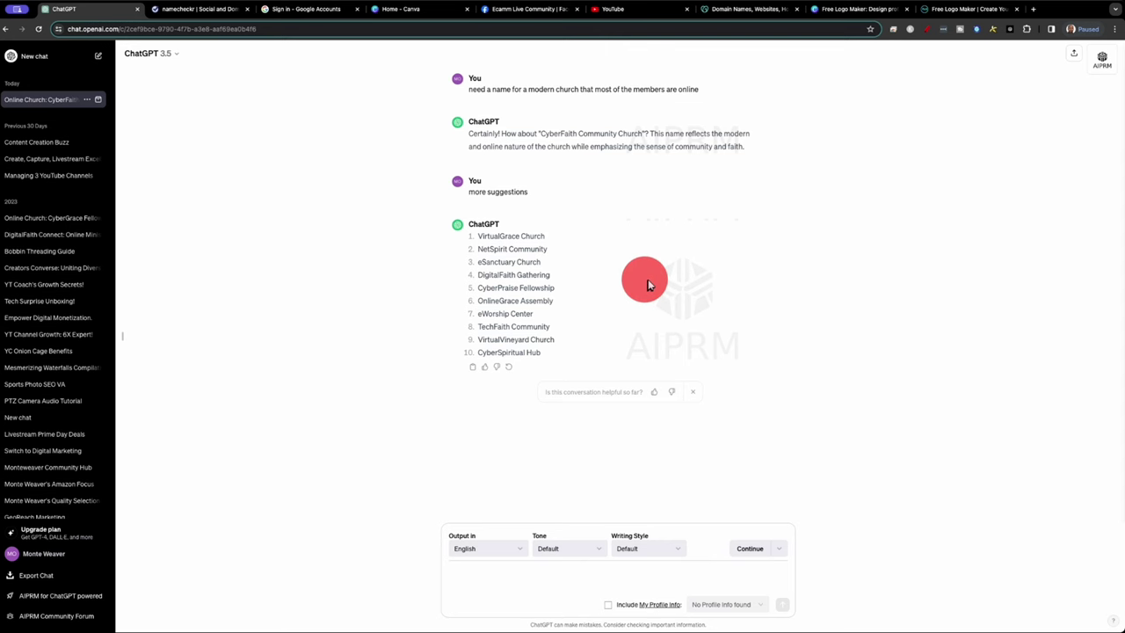
# Step: Start a new ChatGPT message requesting more church name suggestions
pyautogui.click(516, 580)
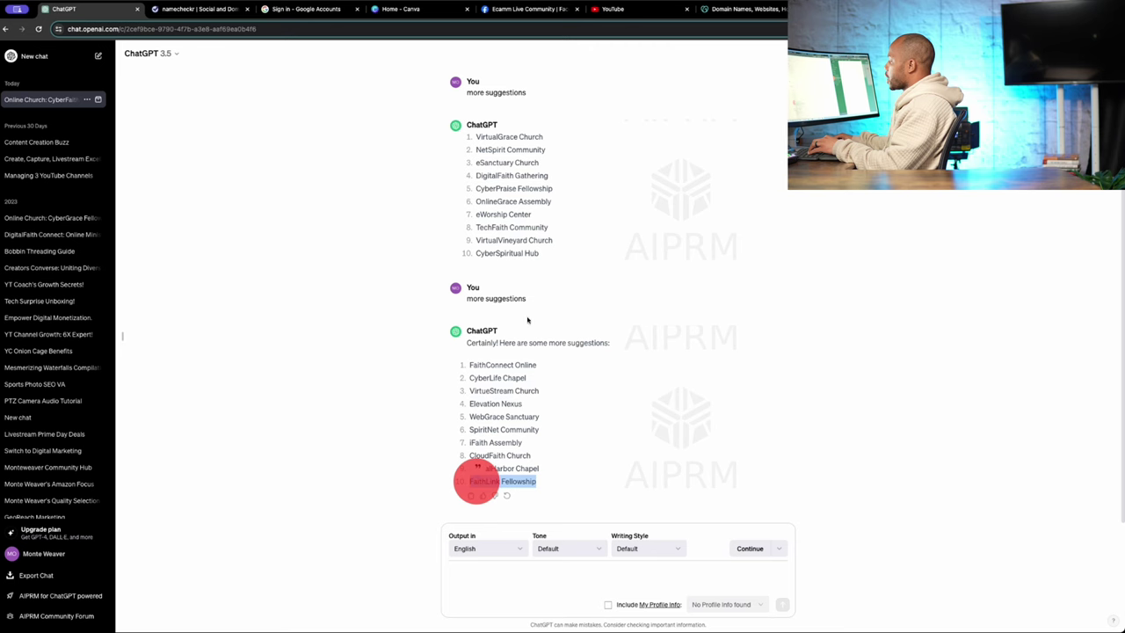
# Step: Run a Namecheckr availability check for FaithLink Fellowship
pyautogui.click(206, 10)
pyautogui.click(432, 151)
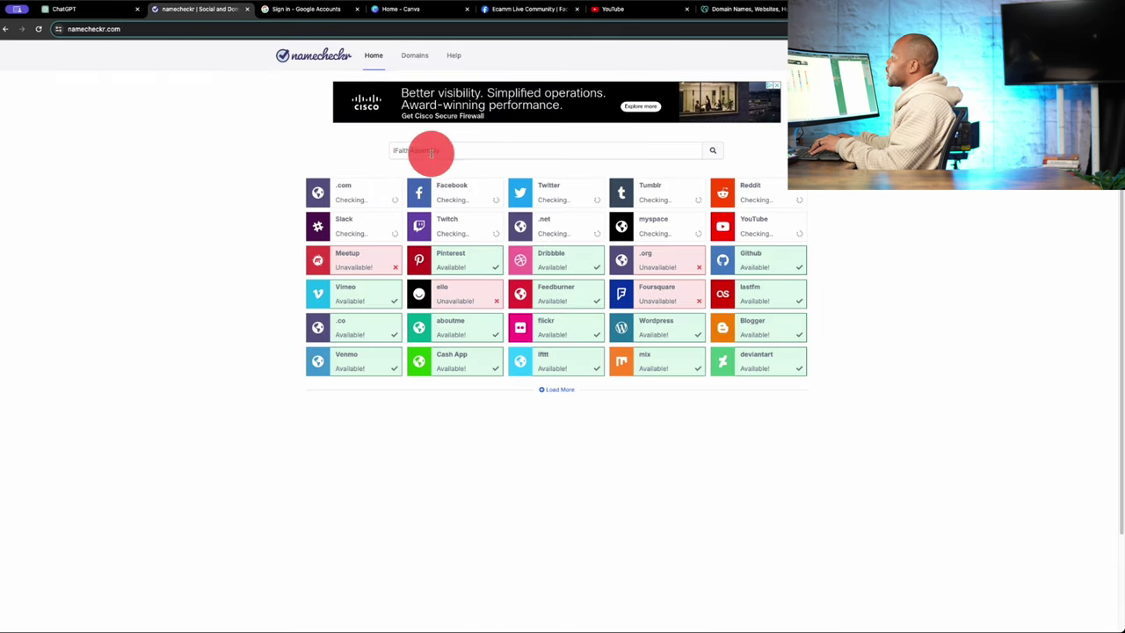
pyautogui.write('FaithLinkFellowship')
pyautogui.press('Return')
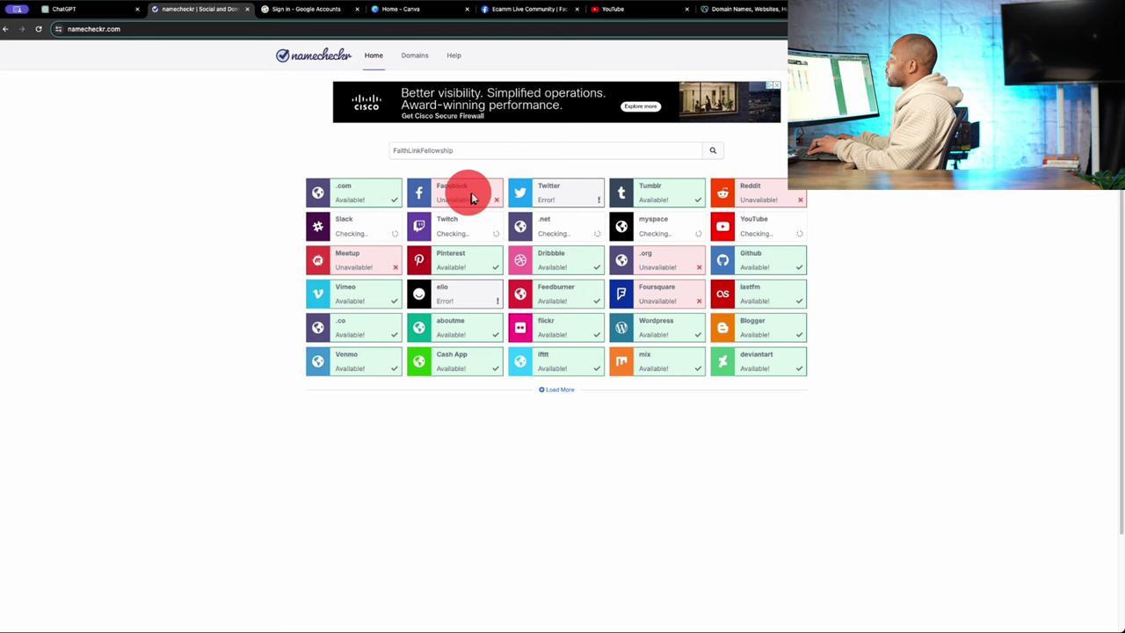
# Step: Search Facebook for FaithLink Fellowship, then try the facebook.com/FaithLinkFellowship address
pyautogui.click(544, 12)
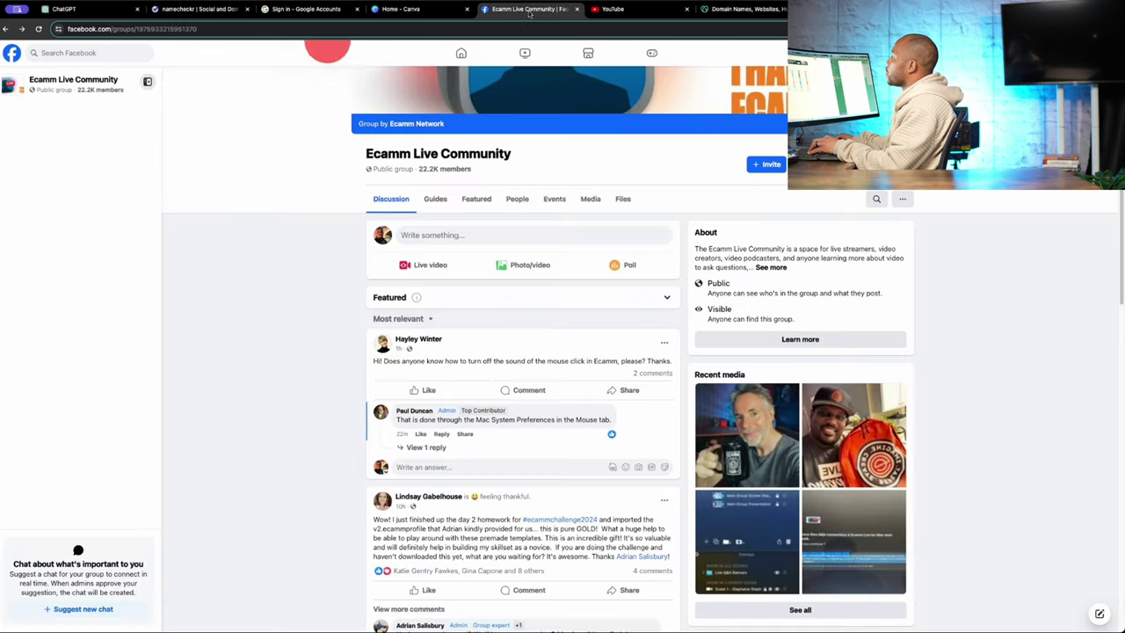
pyautogui.click(101, 56)
pyautogui.write('FaithLink Fellowship')
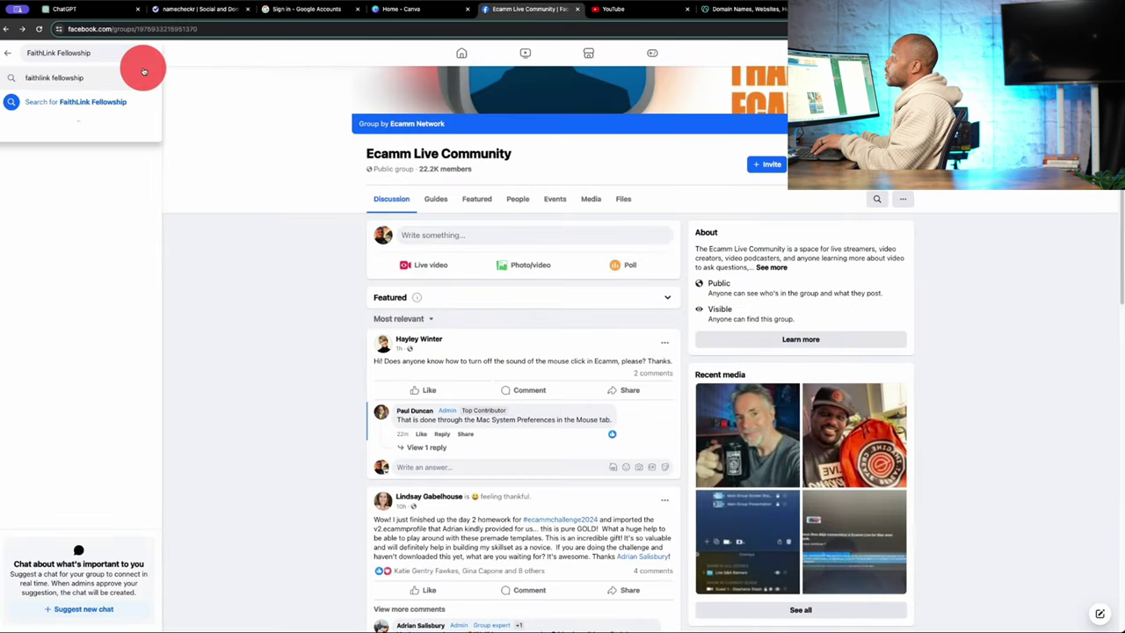
pyautogui.press('Return')
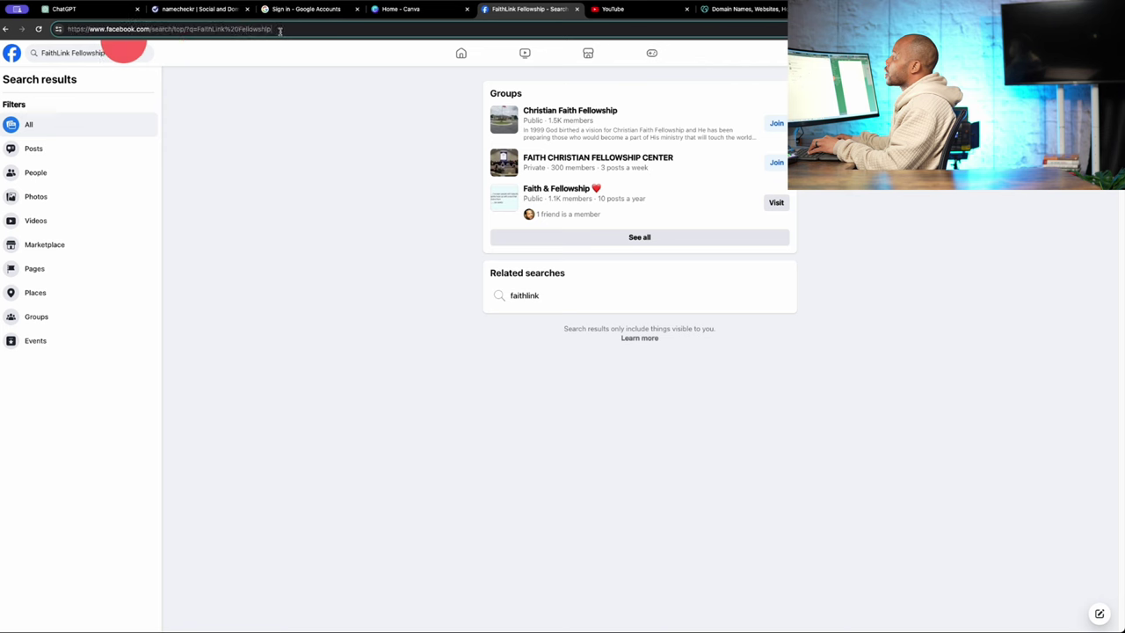
pyautogui.write('FaithLink Fellowship')
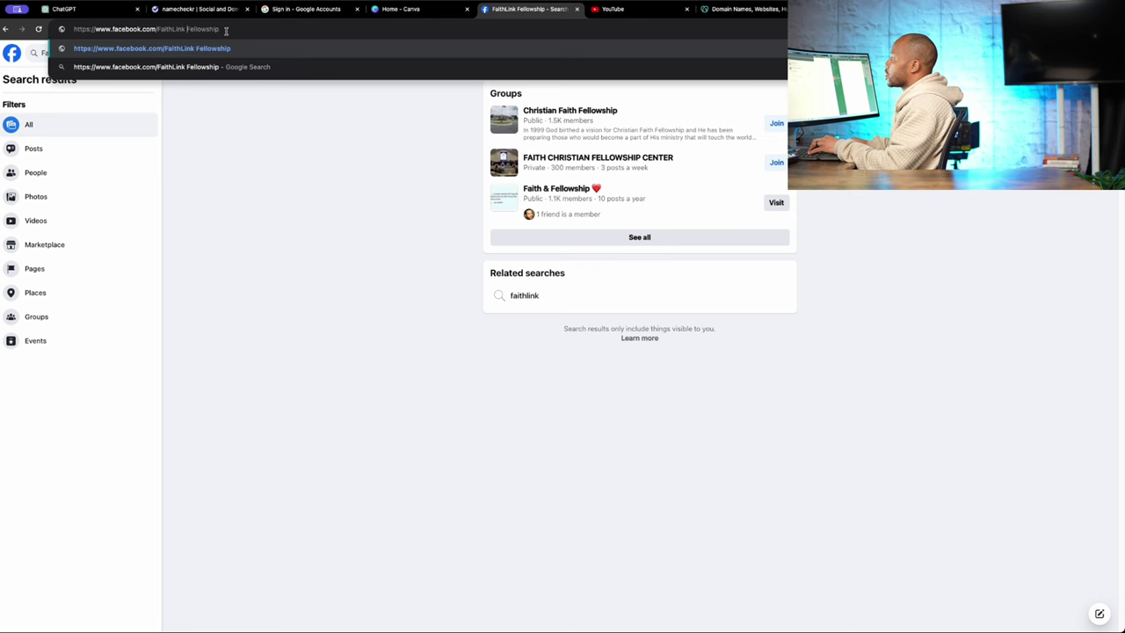
pyautogui.press('Return')
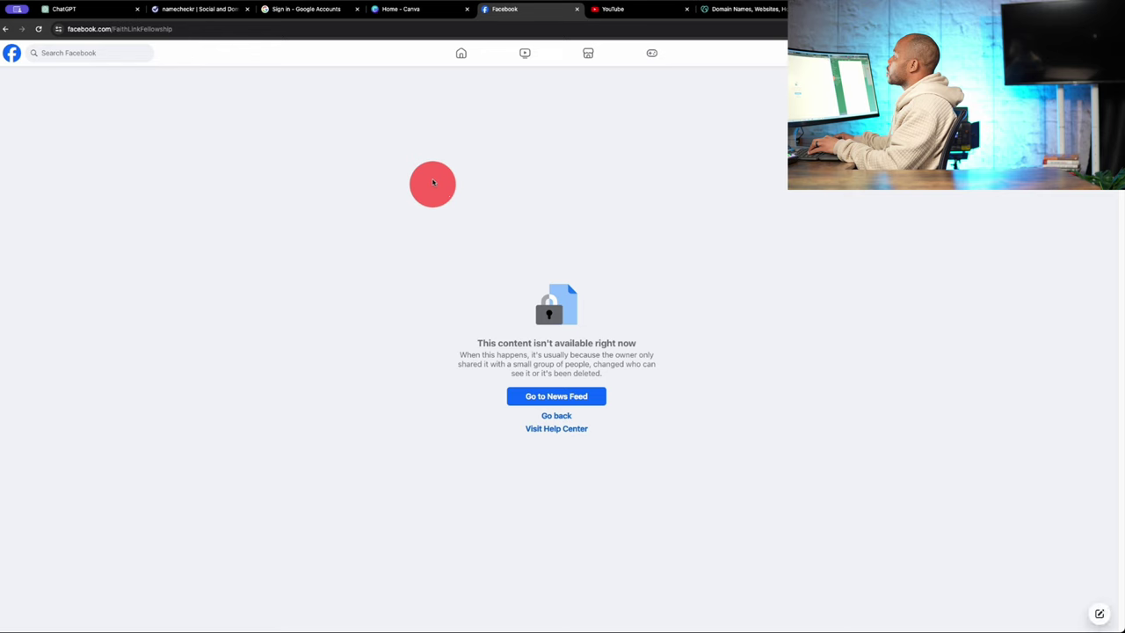
# Step: Search YouTube for FaithLink Fellowship, then return to the Namecheckr results
pyautogui.click(634, 20)
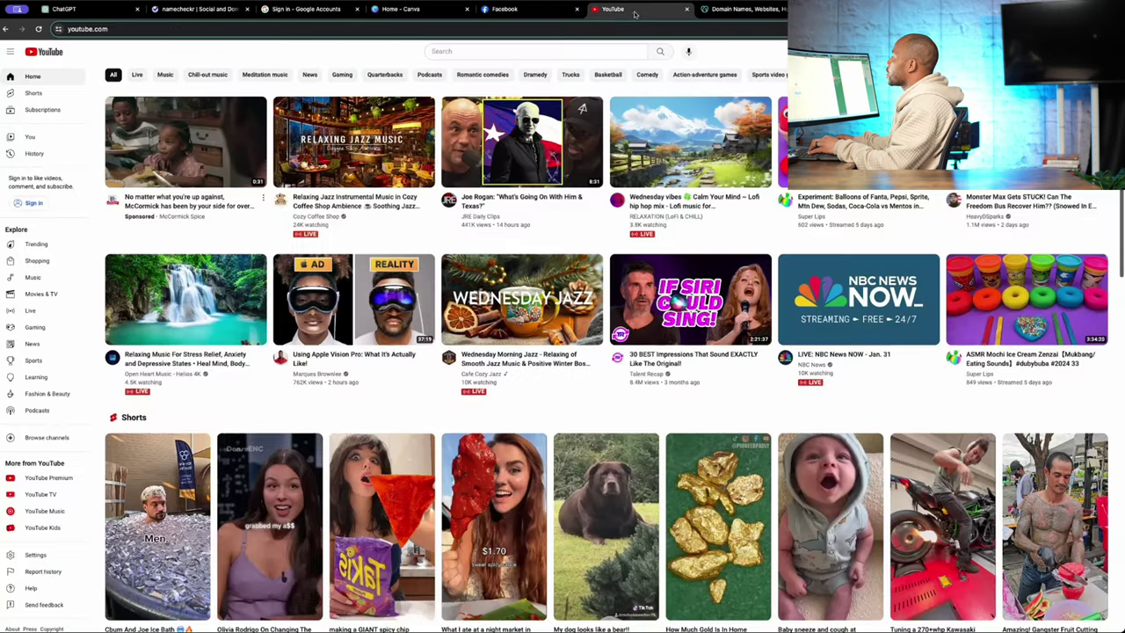
pyautogui.click(510, 51)
pyautogui.write('FaithLink Fellowship')
pyautogui.press('Return')
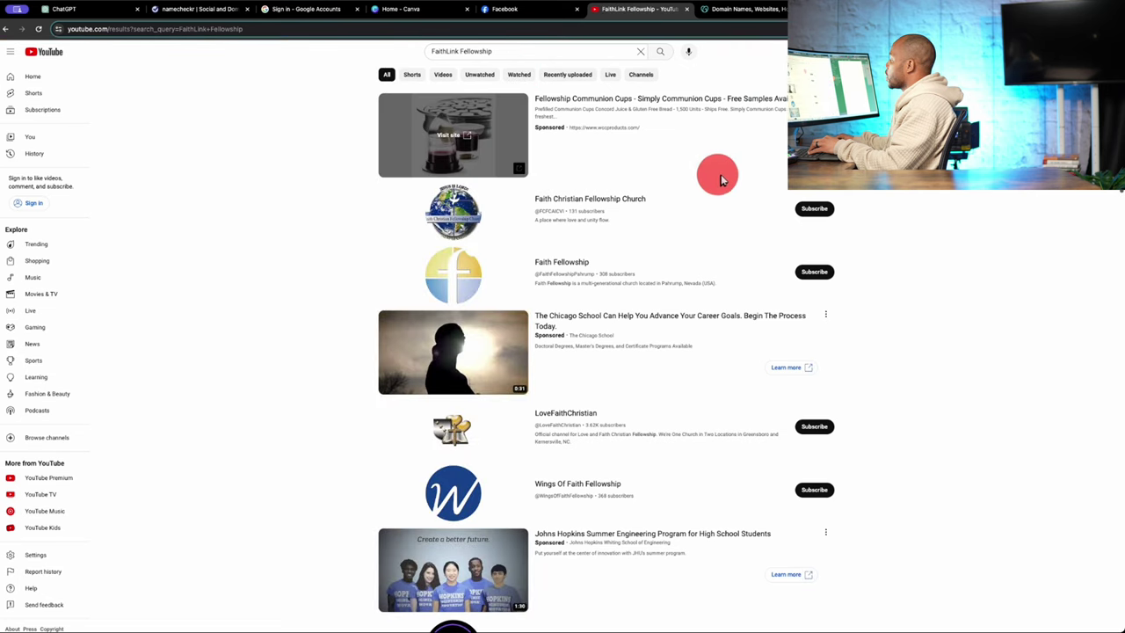
pyautogui.click(181, 11)
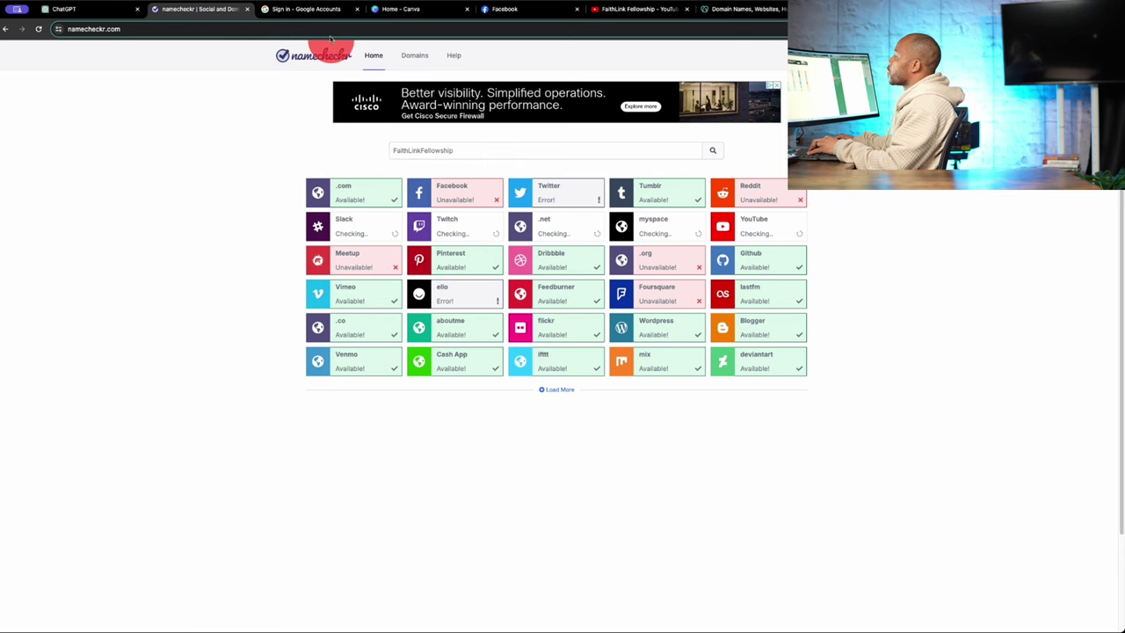
# Step: Look up faithlinkfellowship.com on GoDaddy and skip the add-on offers to the cart
pyautogui.click(734, 10)
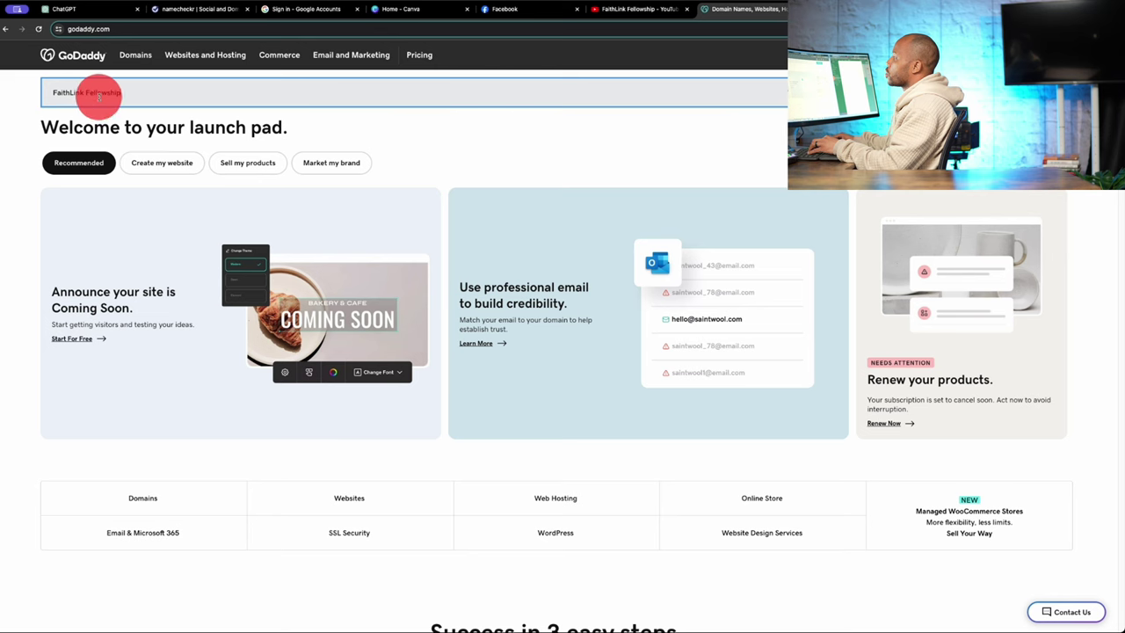
pyautogui.click(86, 92)
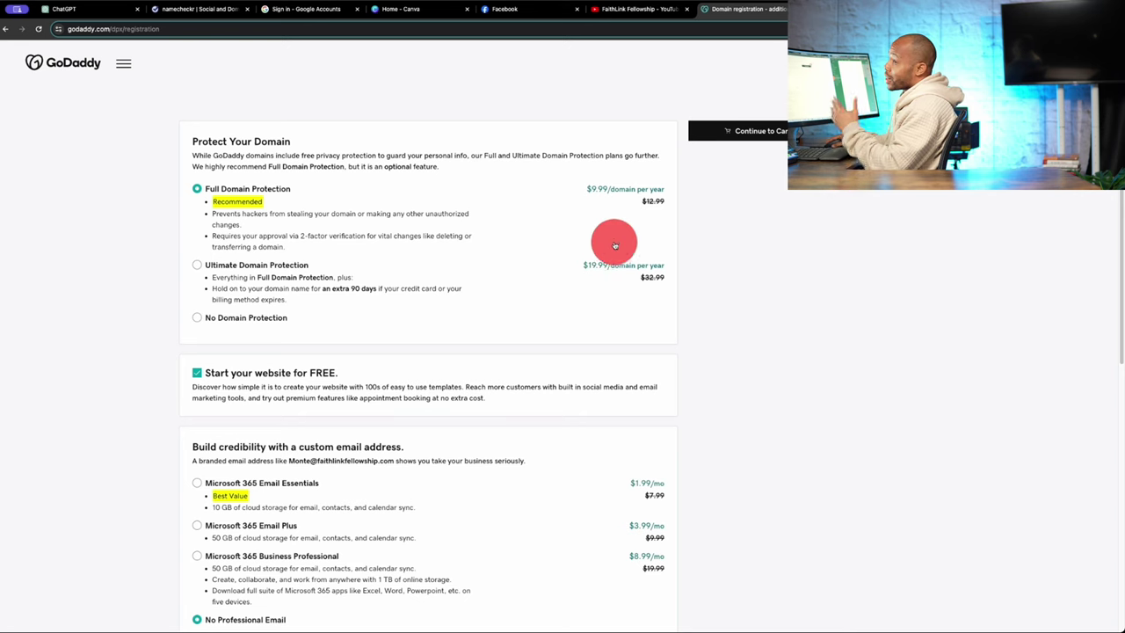
pyautogui.scroll(-5, 509, 274)
pyautogui.scroll(3, 515, 281)
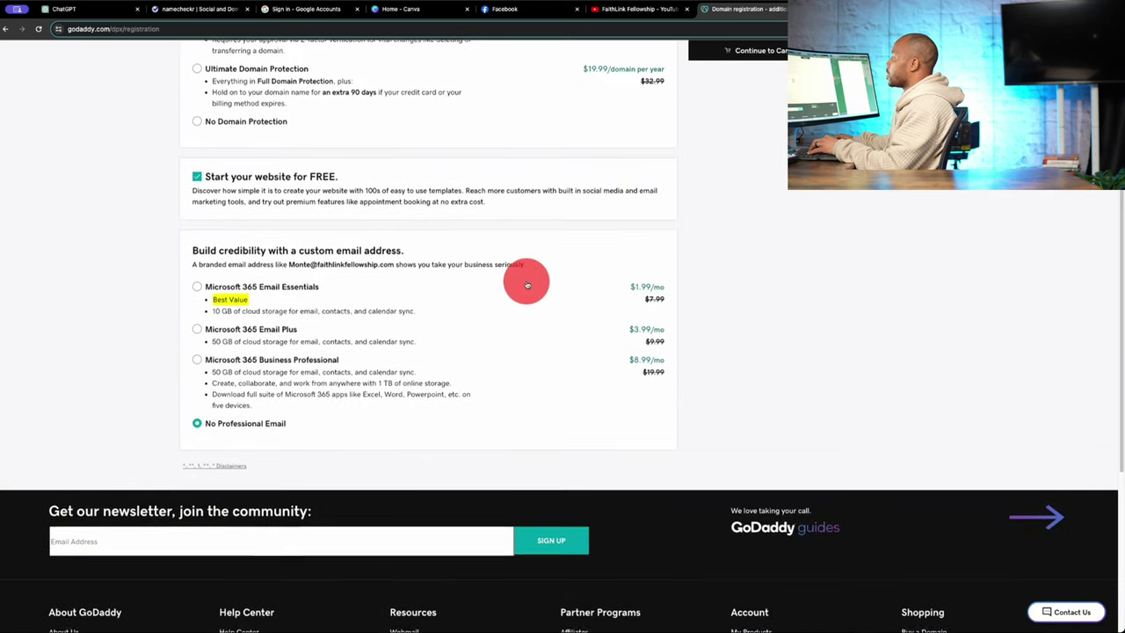
pyautogui.scroll(3, 562, 274)
pyautogui.click(774, 138)
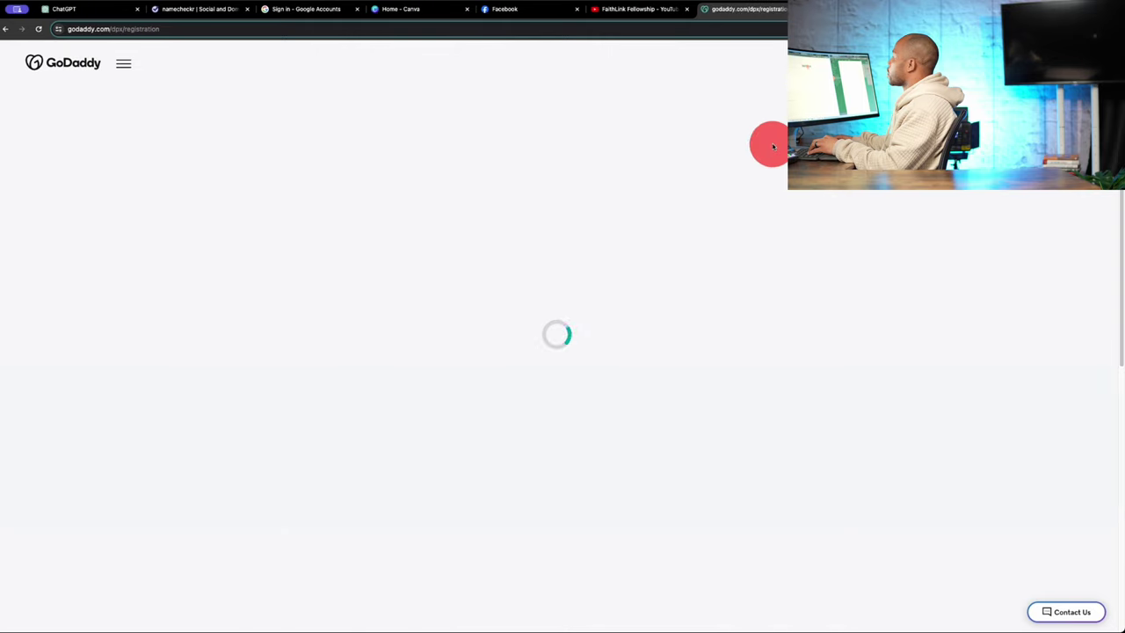
# Step: Check out faithlinkfellowship.com for 1 year without Full Domain Protection, totalling $12.17
pyautogui.click(771, 148)
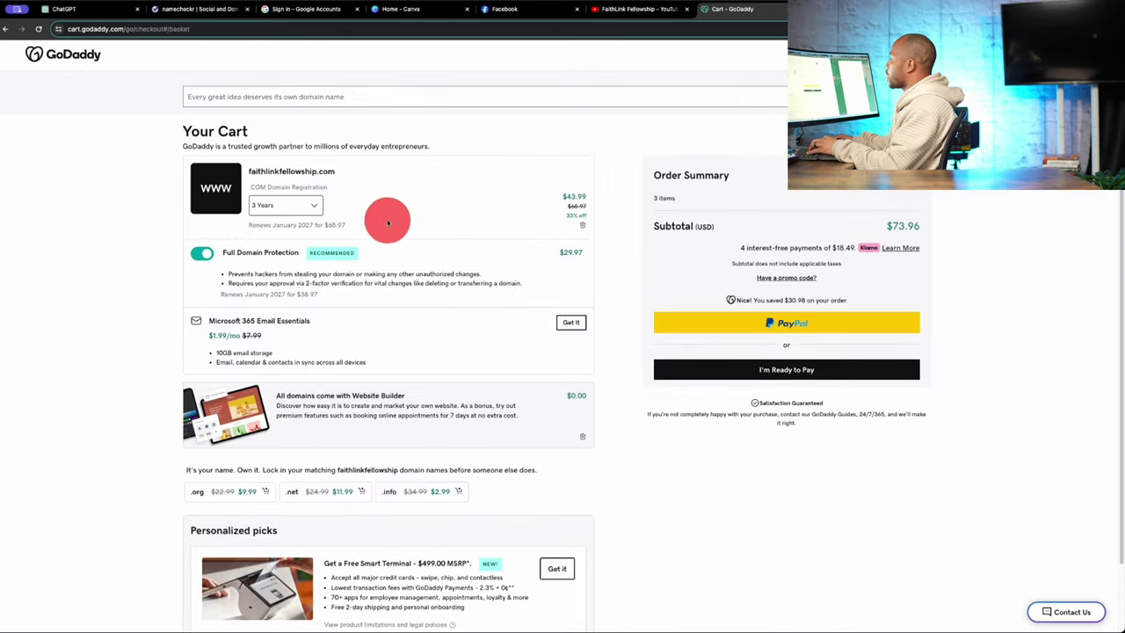
pyautogui.click(311, 206)
pyautogui.click(288, 218)
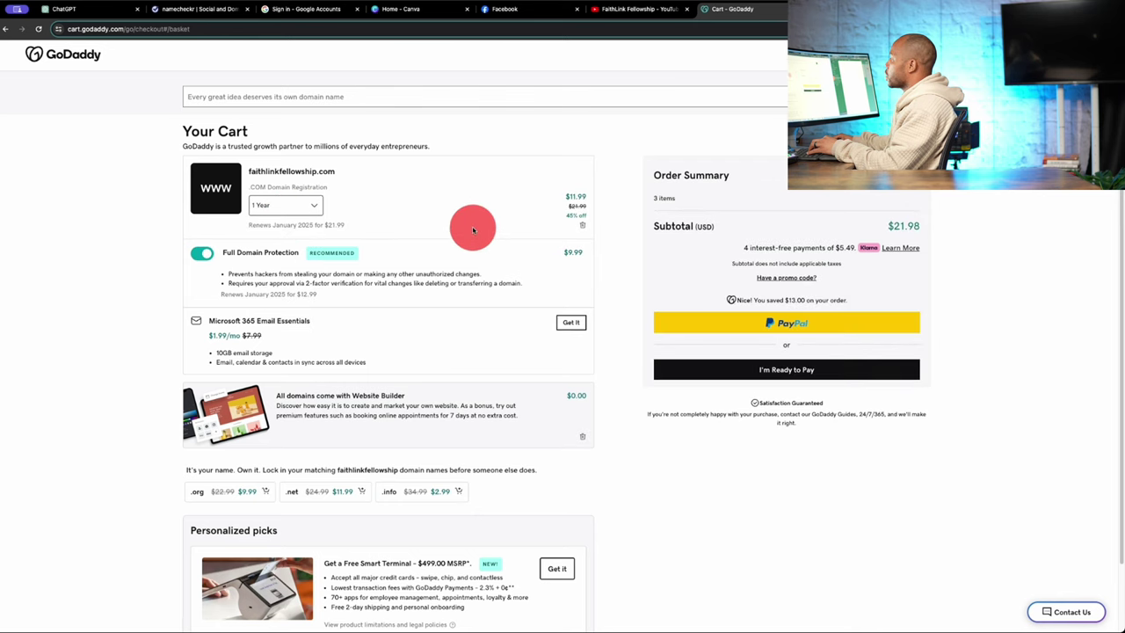
pyautogui.click(205, 254)
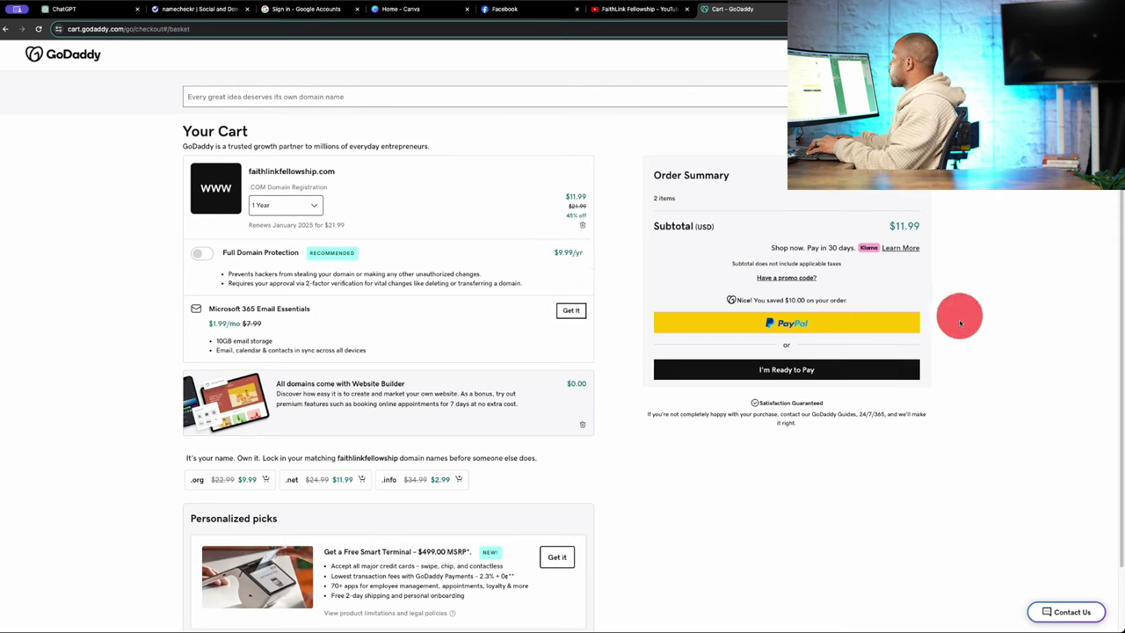
pyautogui.click(839, 369)
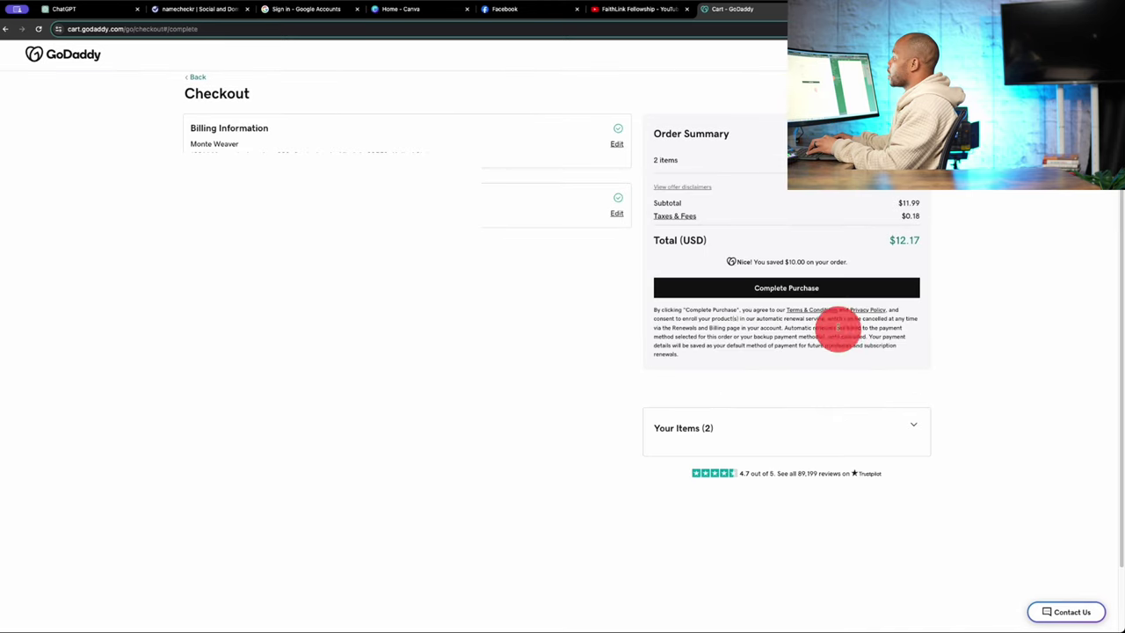
pyautogui.click(799, 290)
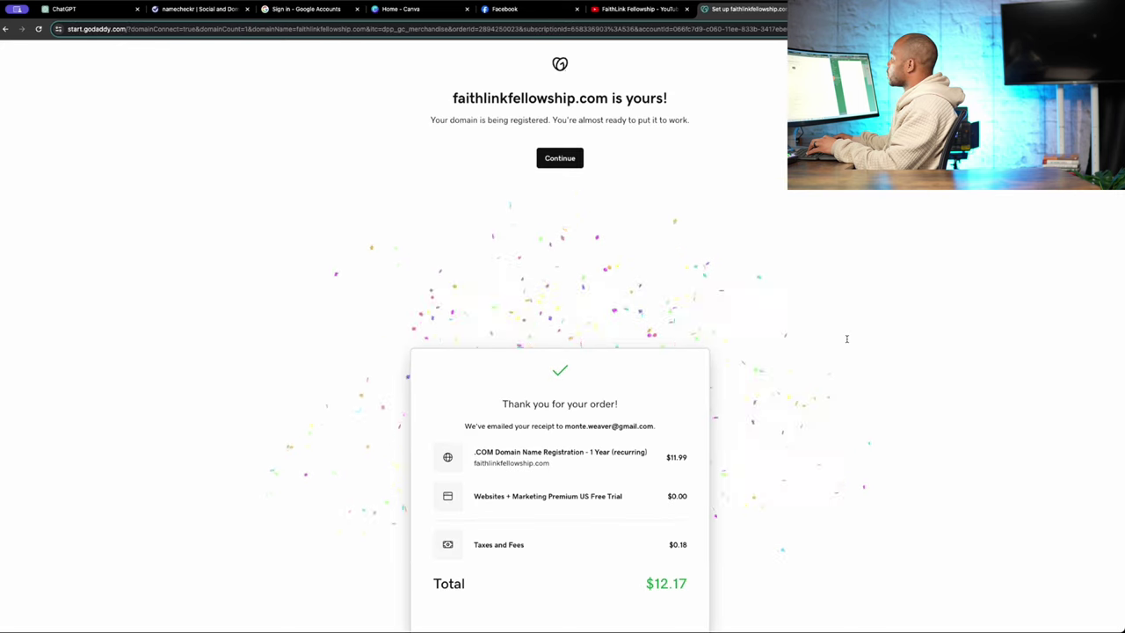
# Step: Close the GoDaddy domain purchase confirmation view
pyautogui.click(847, 339)
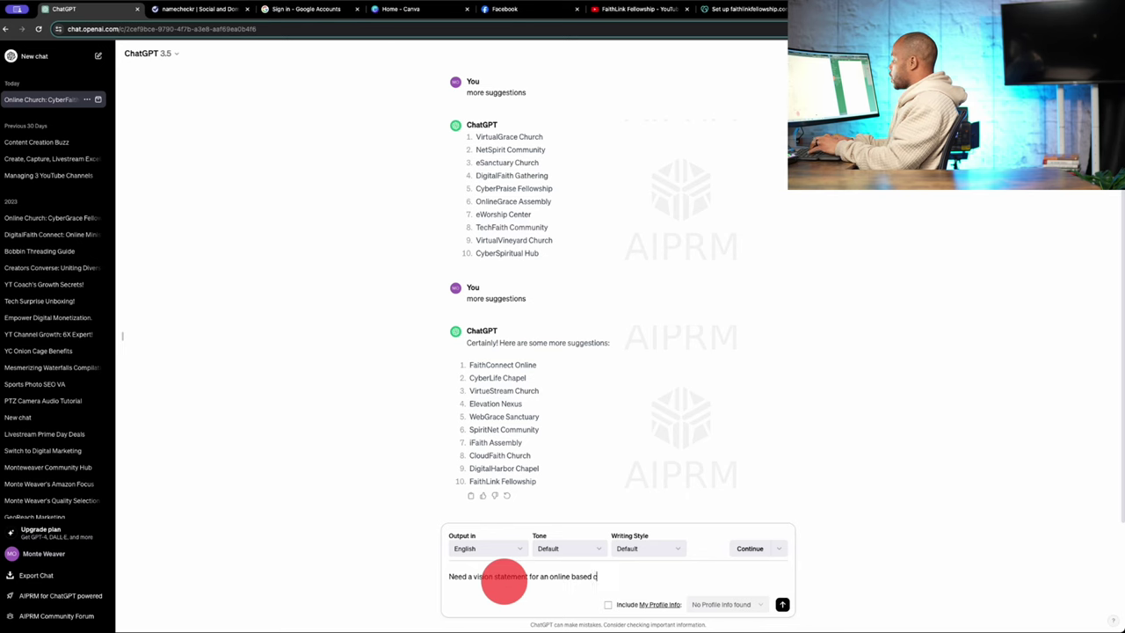
# Step: Finish typing the vision-statement prompt about spreading the gospel through online social media for FaithLink Fellowship
pyautogui.write('ing the gospel through online')
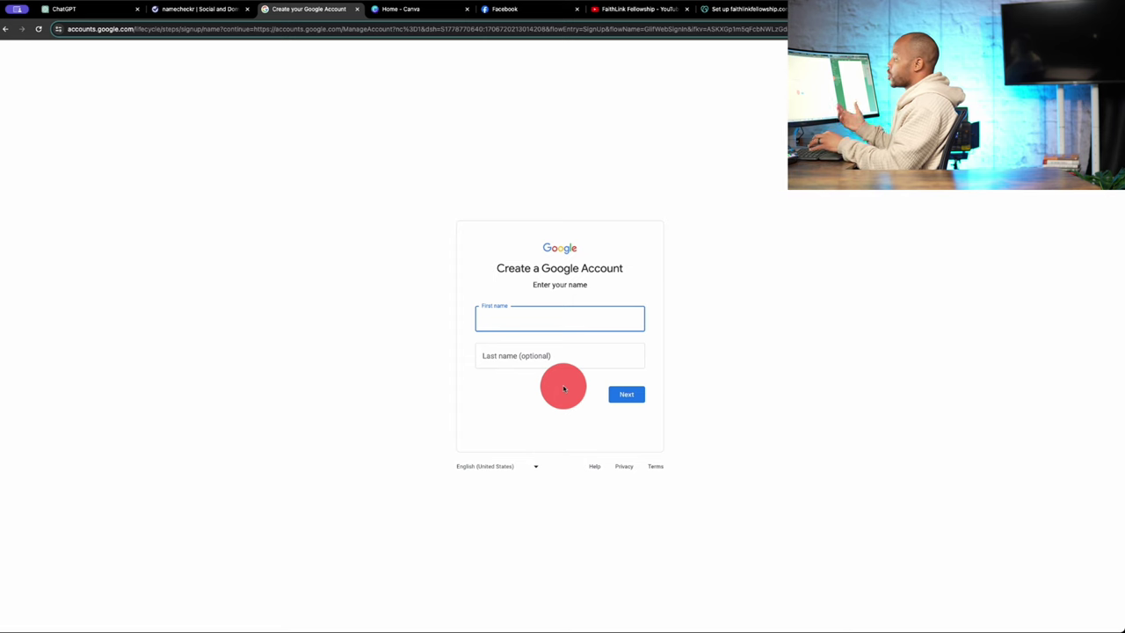
# Step: Enter FaithLink Fellowship as the new account's first name and begin filling in the last name
pyautogui.write('FaithLink Fellowship')
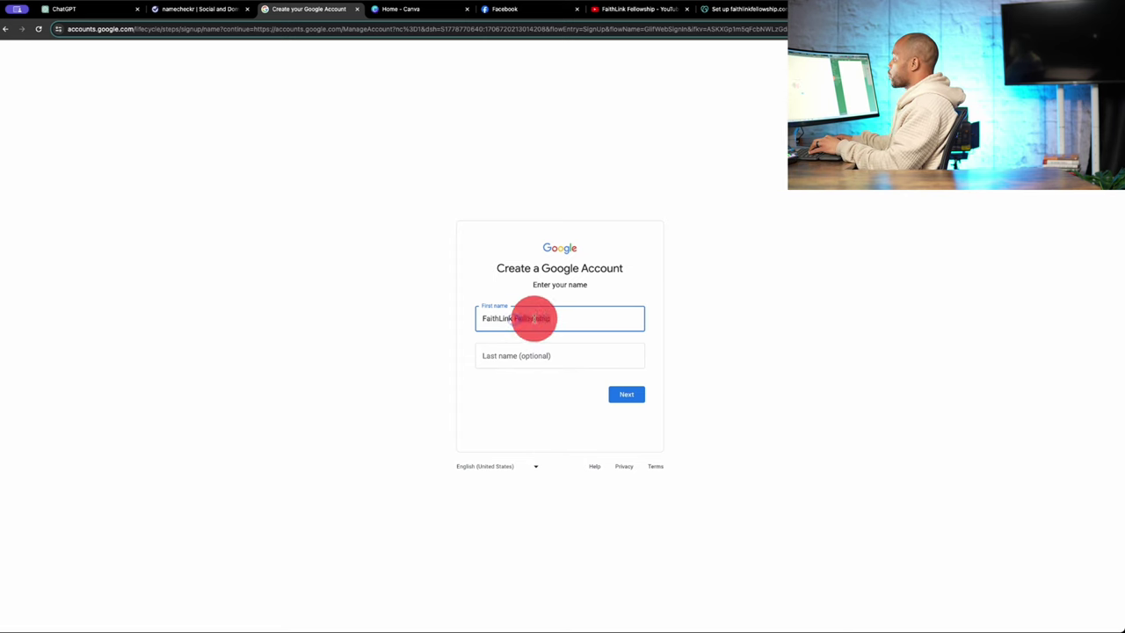
pyautogui.click(511, 356)
pyautogui.write('Fell')
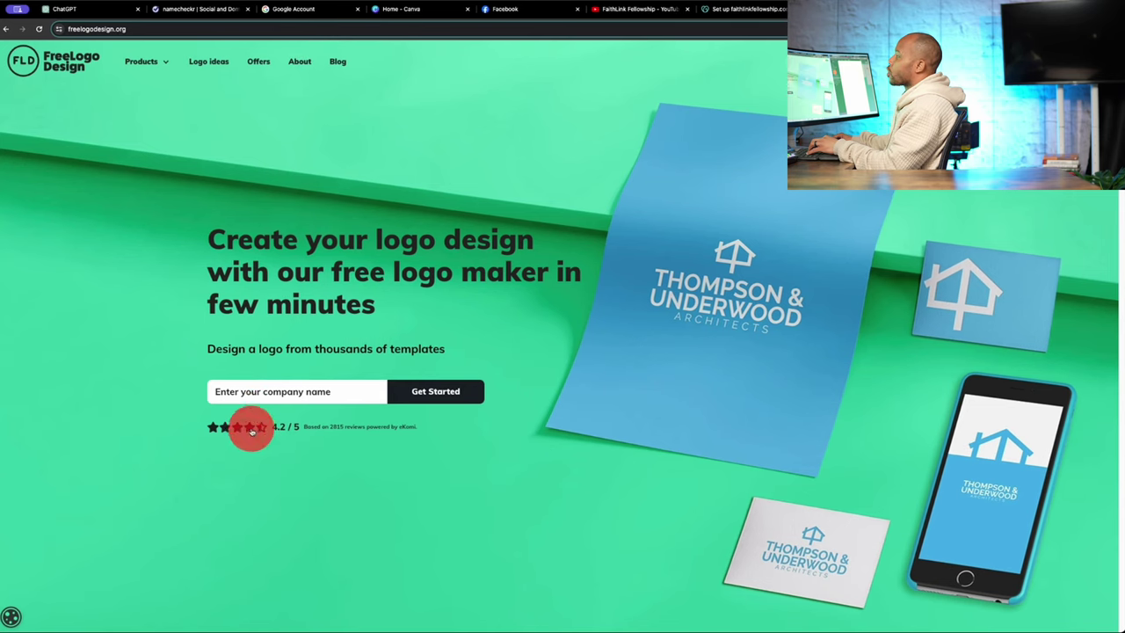
# Step: Start a logo for the company name FaithLink Fellowship and browse the logo templates
pyautogui.click(279, 393)
pyautogui.write('FaithLink Fellowship')
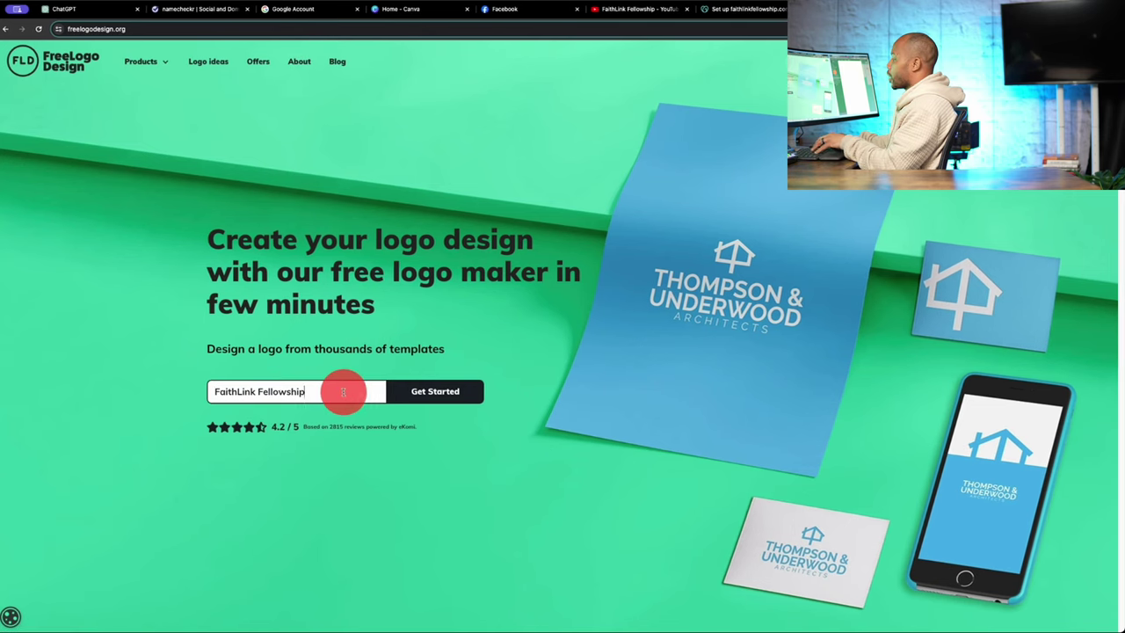
pyautogui.click(426, 401)
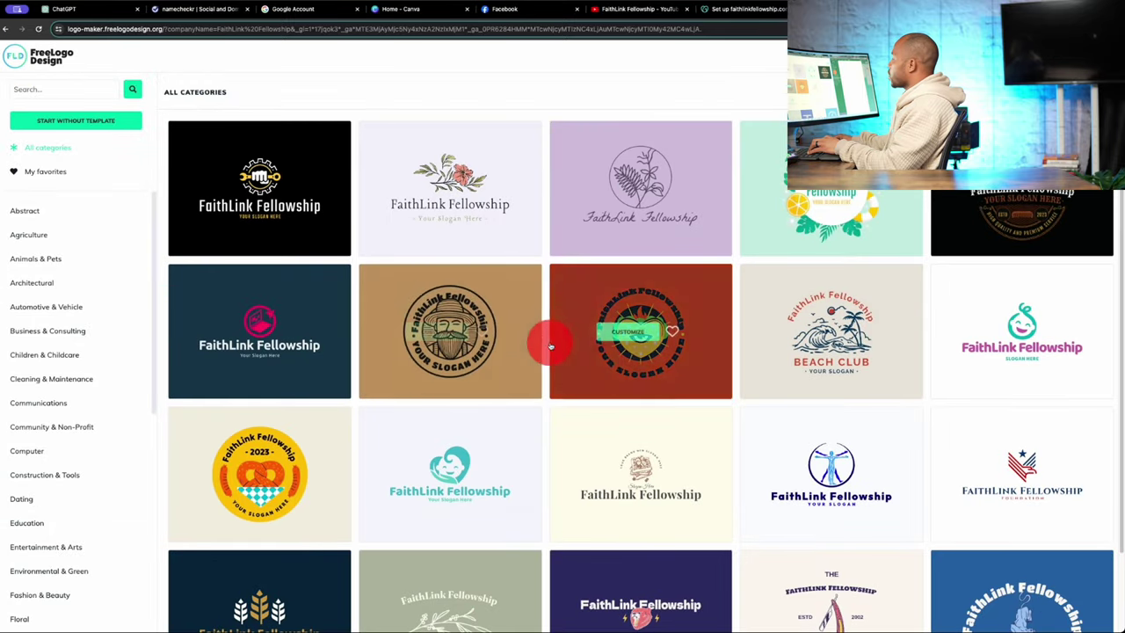
pyautogui.scroll(-3, 309, 269)
pyautogui.scroll(-2, 309, 272)
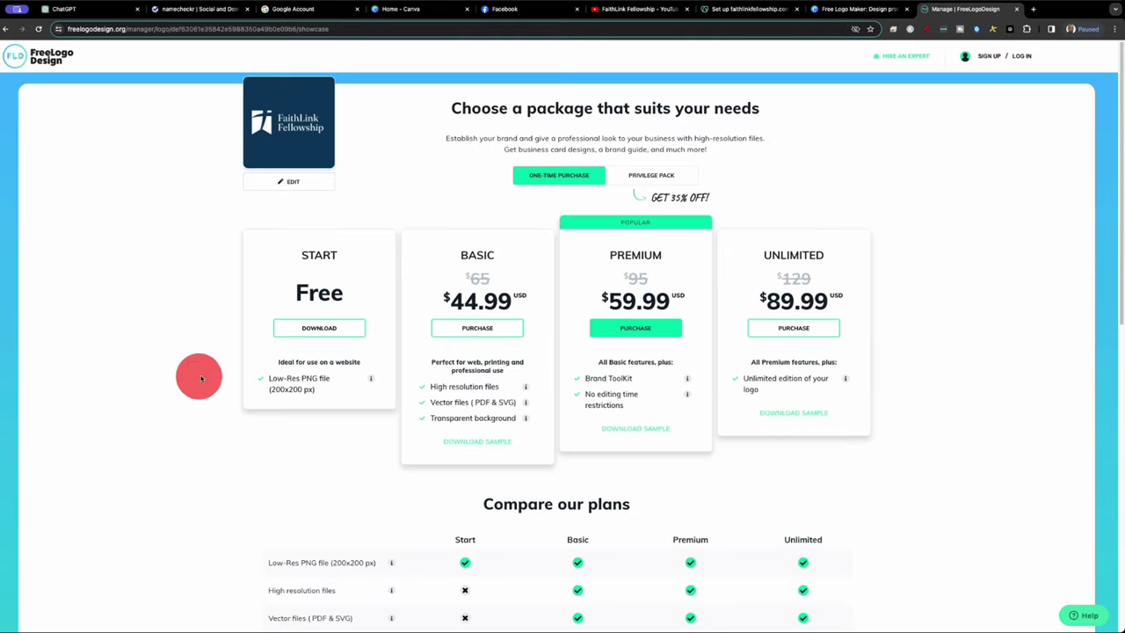
# Step: Pick the Free Start package and submit the form to e-mail the low-res logo
pyautogui.click(297, 328)
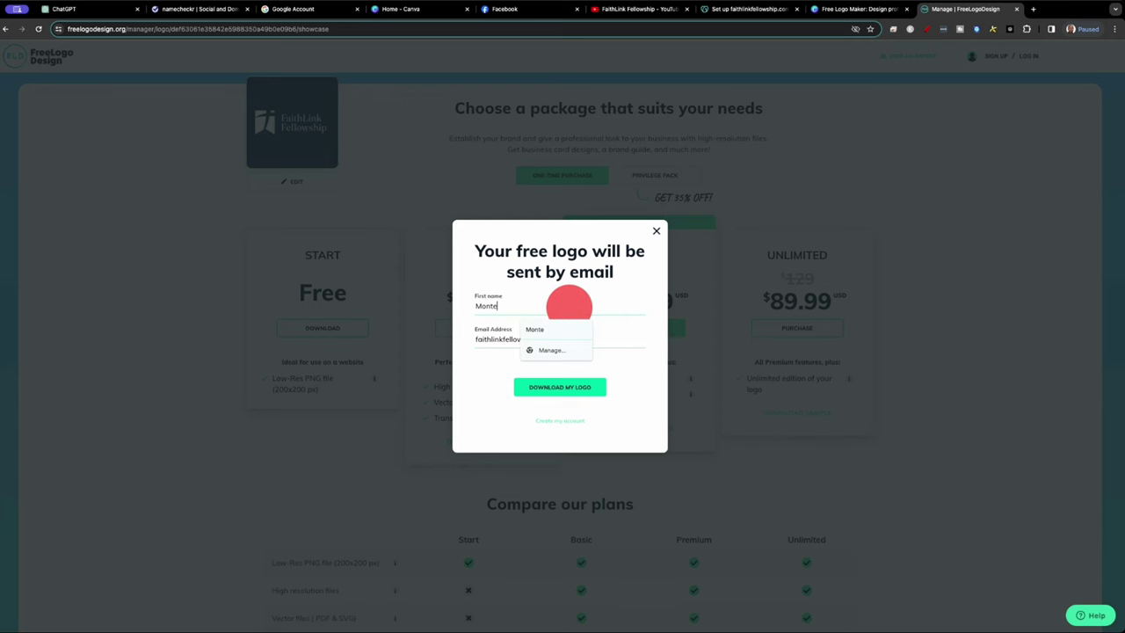
pyautogui.click(575, 387)
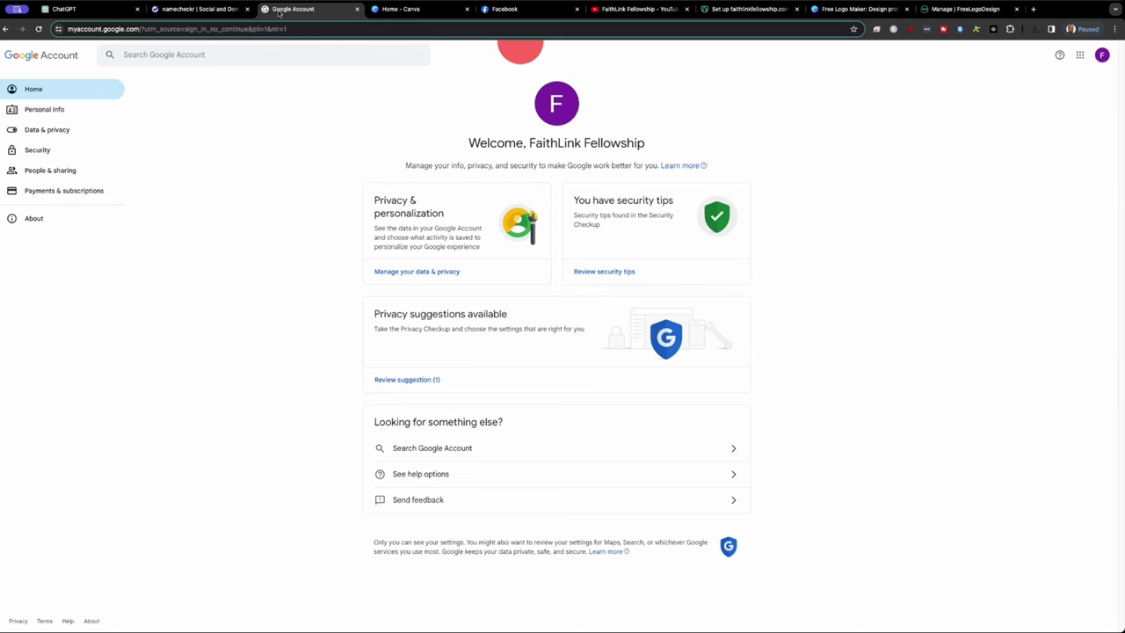
# Step: Go to Gmail through the Google apps grid and open the FreeLogoDesign logo-ready e-mail
pyautogui.click(1080, 55)
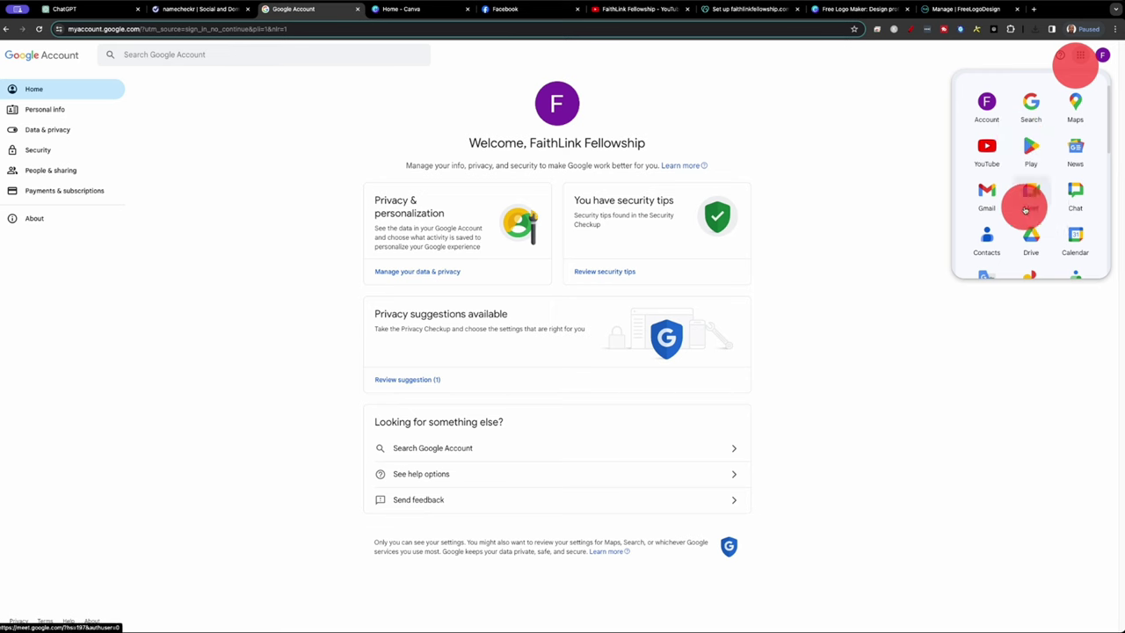
pyautogui.scroll(-1, 1025, 167)
pyautogui.scroll(-2, 1024, 167)
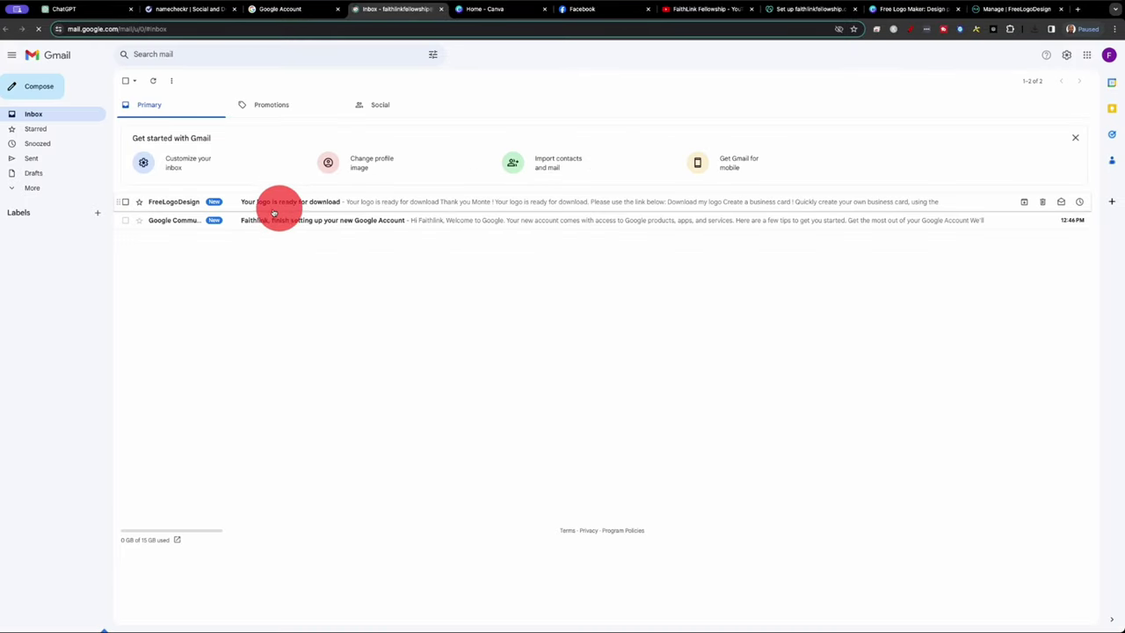
pyautogui.click(273, 211)
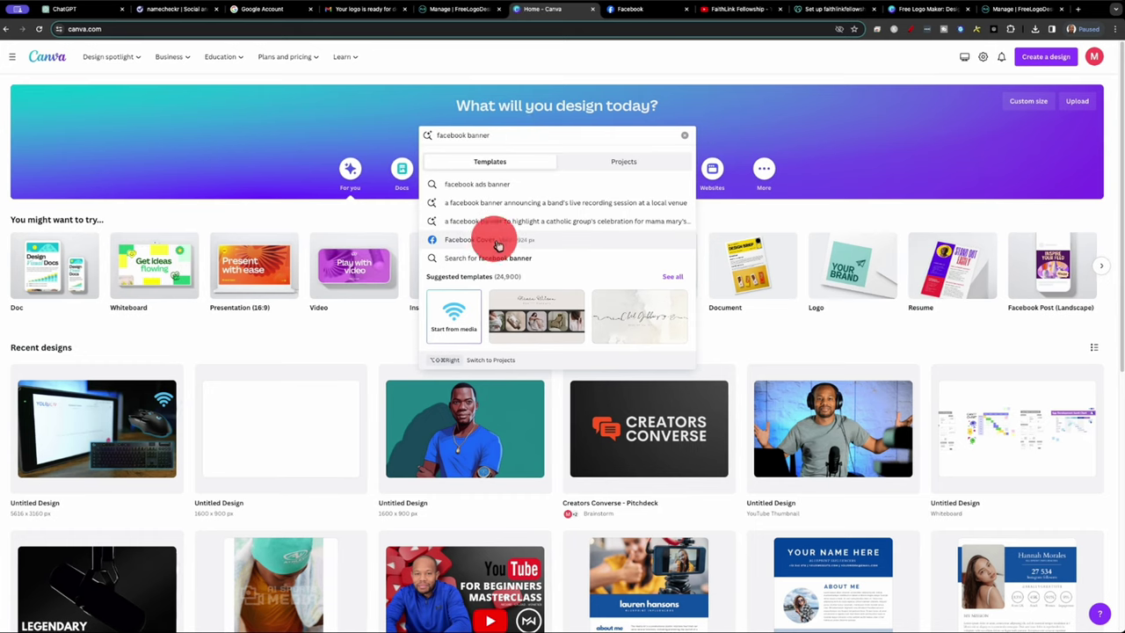
# Step: Start a blank Facebook cover, then upload the FaithLink Fellowship logo from Downloads and place it
pyautogui.click(483, 238)
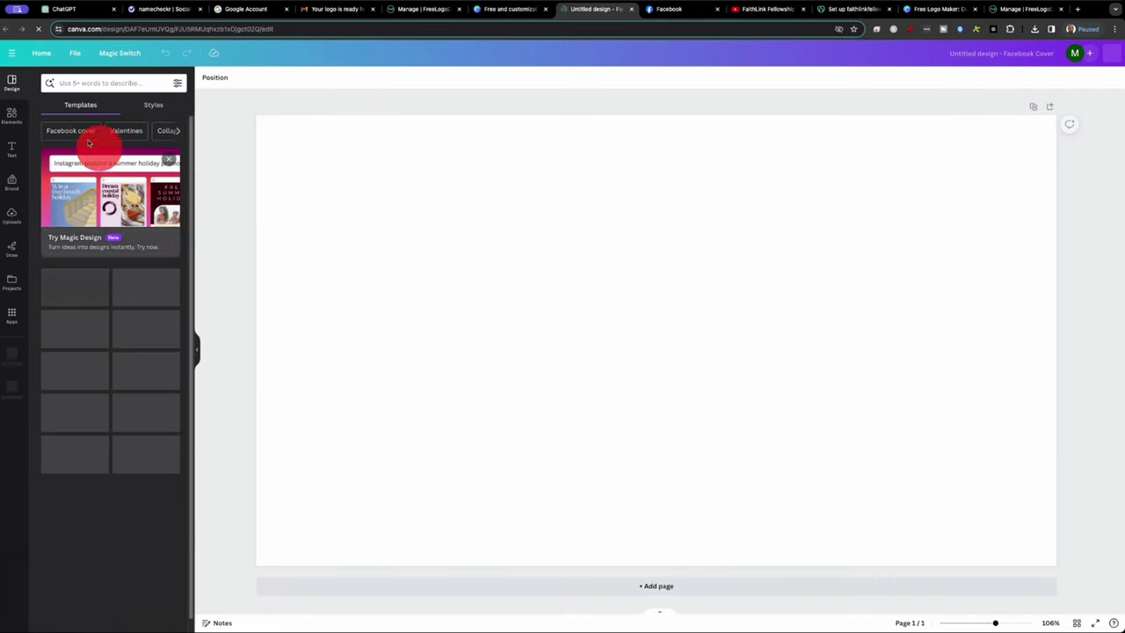
pyautogui.click(13, 213)
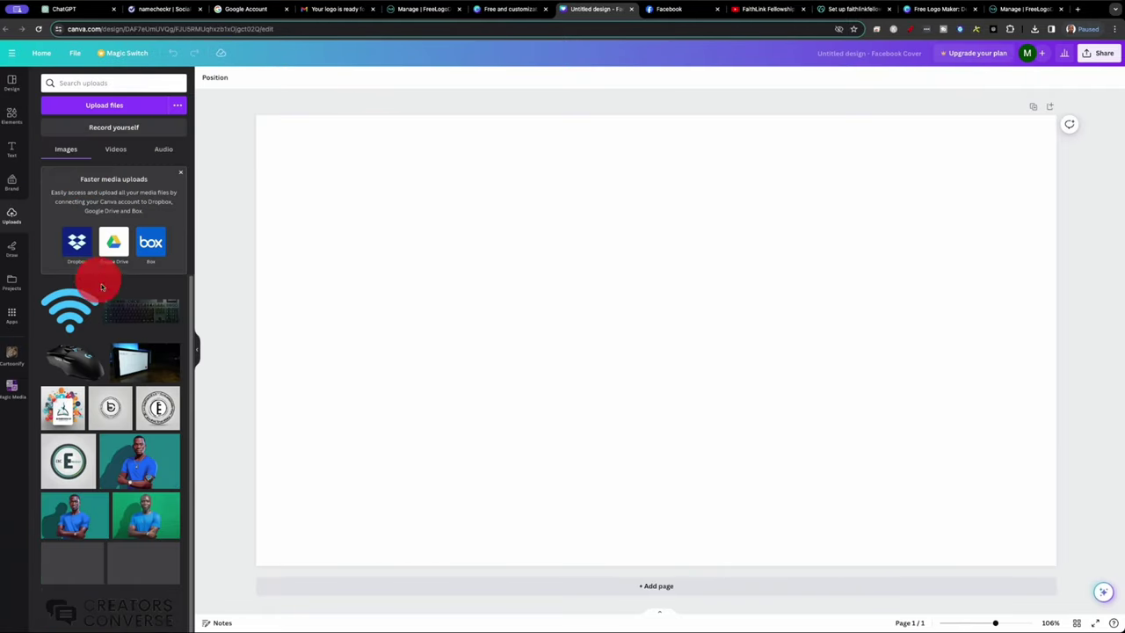
pyautogui.click(104, 106)
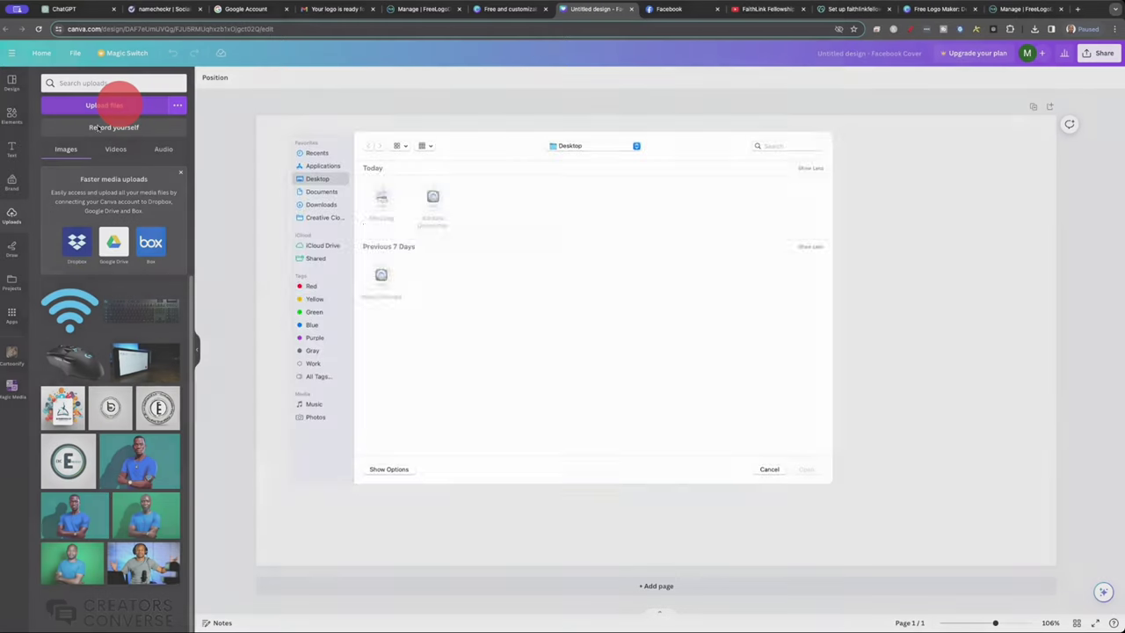
pyautogui.click(322, 212)
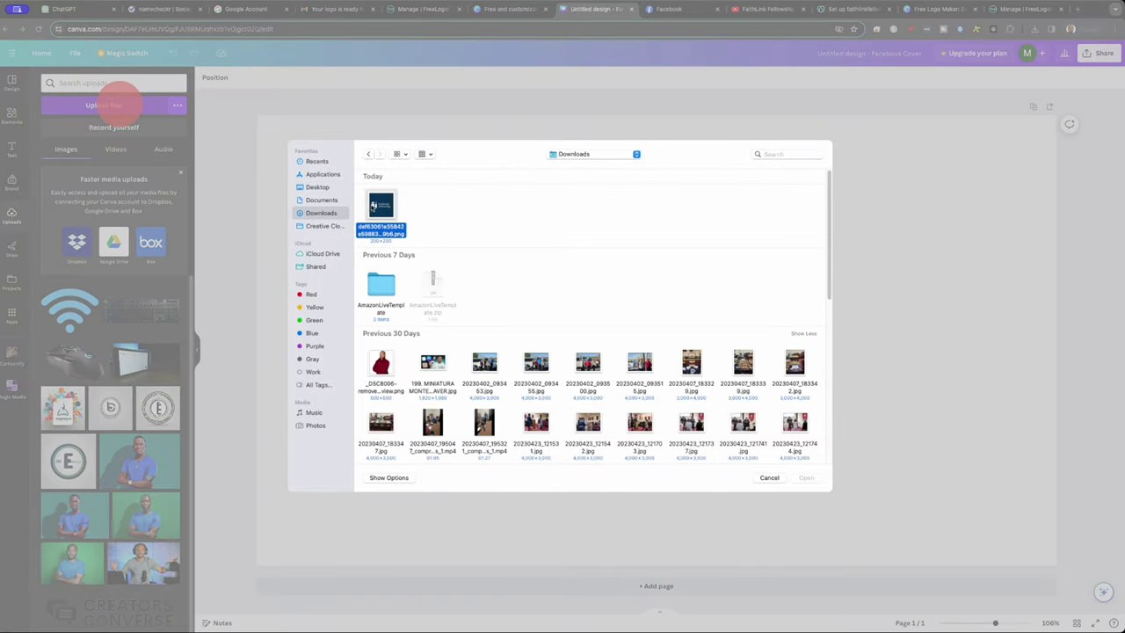
pyautogui.doubleClick(373, 207)
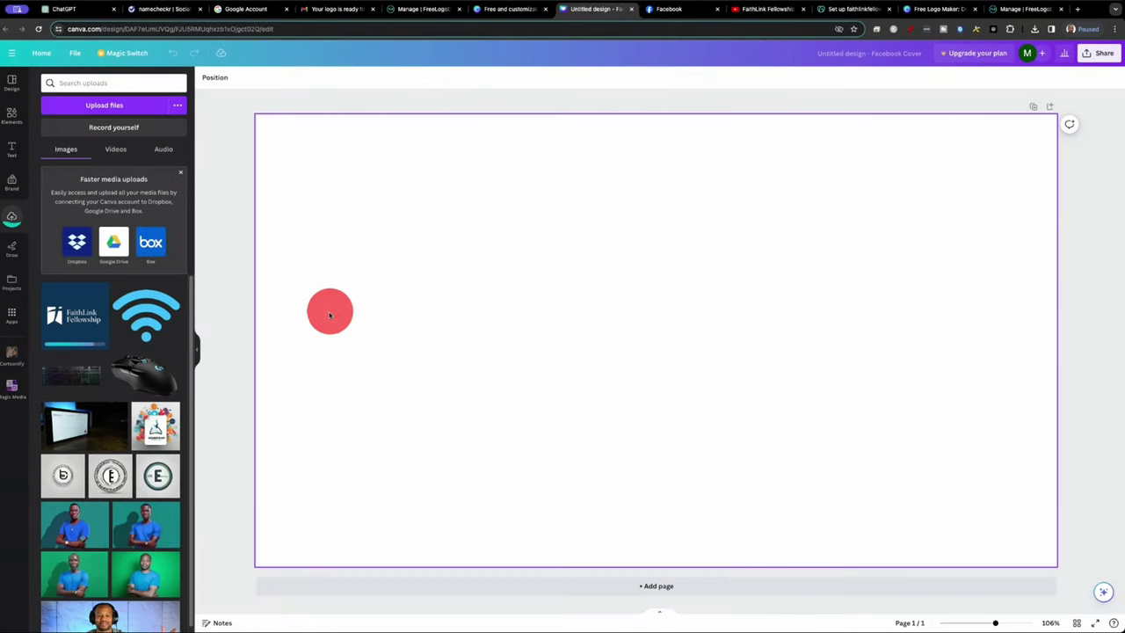
pyautogui.click(71, 313)
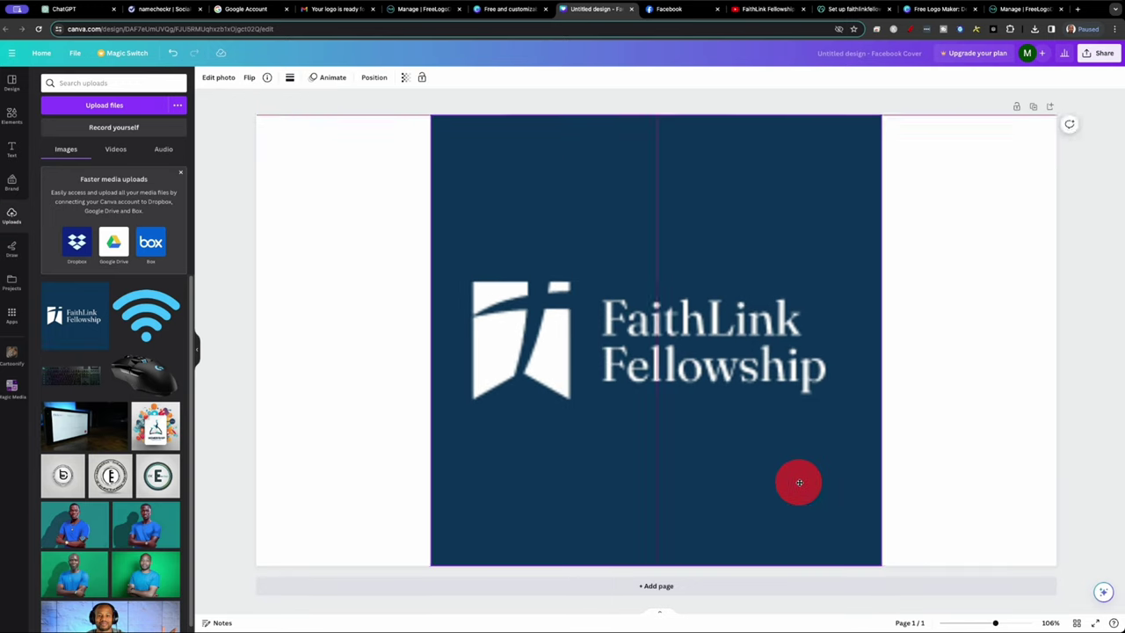
# Step: Stretch a teal square across the whole cover and send it behind the logo
pyautogui.click(306, 143)
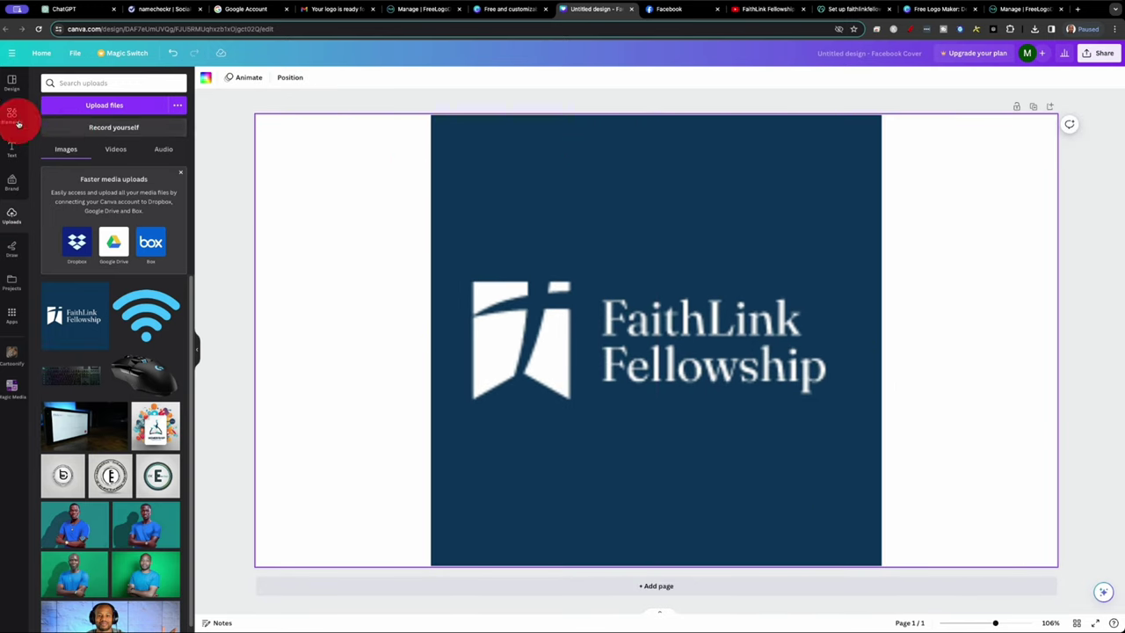
pyautogui.click(12, 114)
pyautogui.moveTo(78, 251); pyautogui.dragTo(299, 157)
pyautogui.moveTo(392, 184); pyautogui.dragTo(1054, 185)
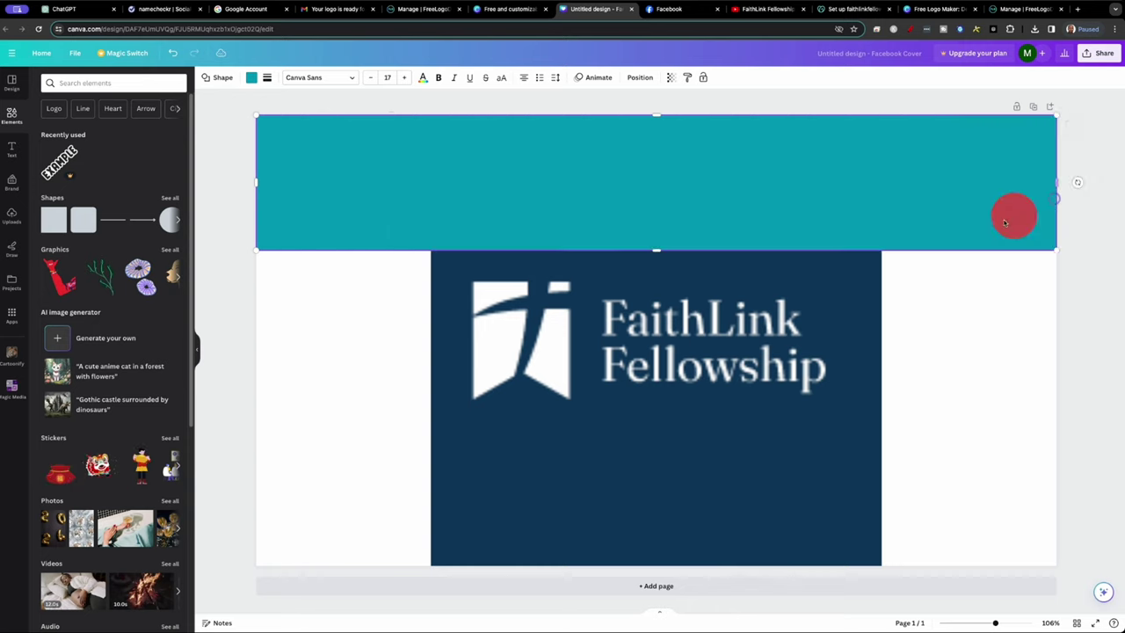
pyautogui.moveTo(655, 252); pyautogui.dragTo(666, 565)
pyautogui.click(640, 78)
pyautogui.click(147, 99)
pyautogui.click(480, 181)
pyautogui.click(374, 77)
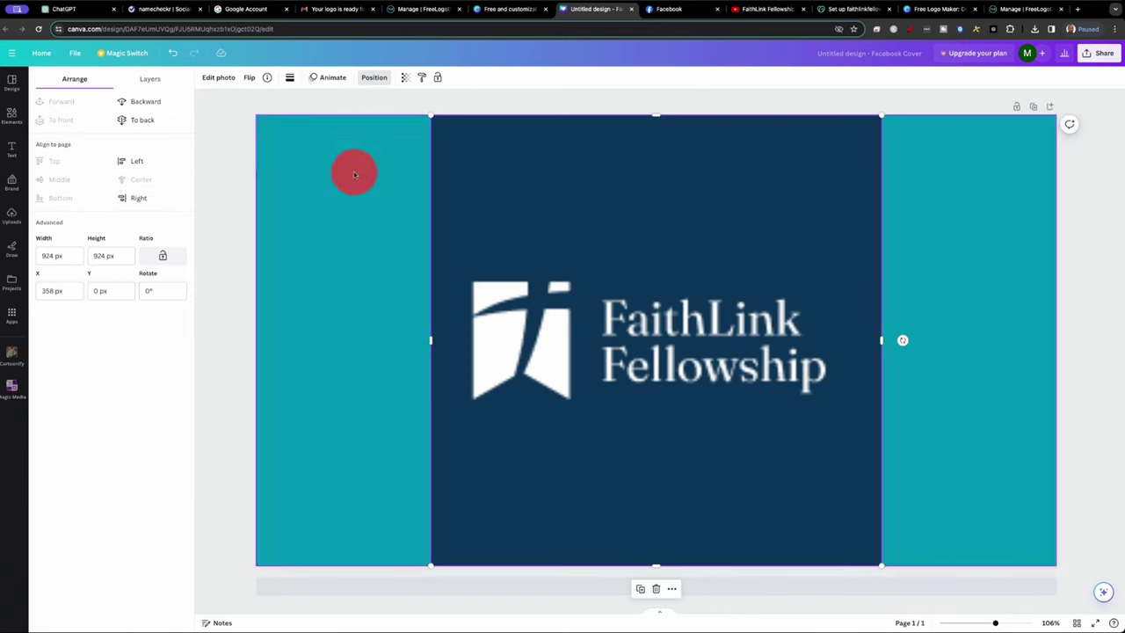
pyautogui.click(842, 168)
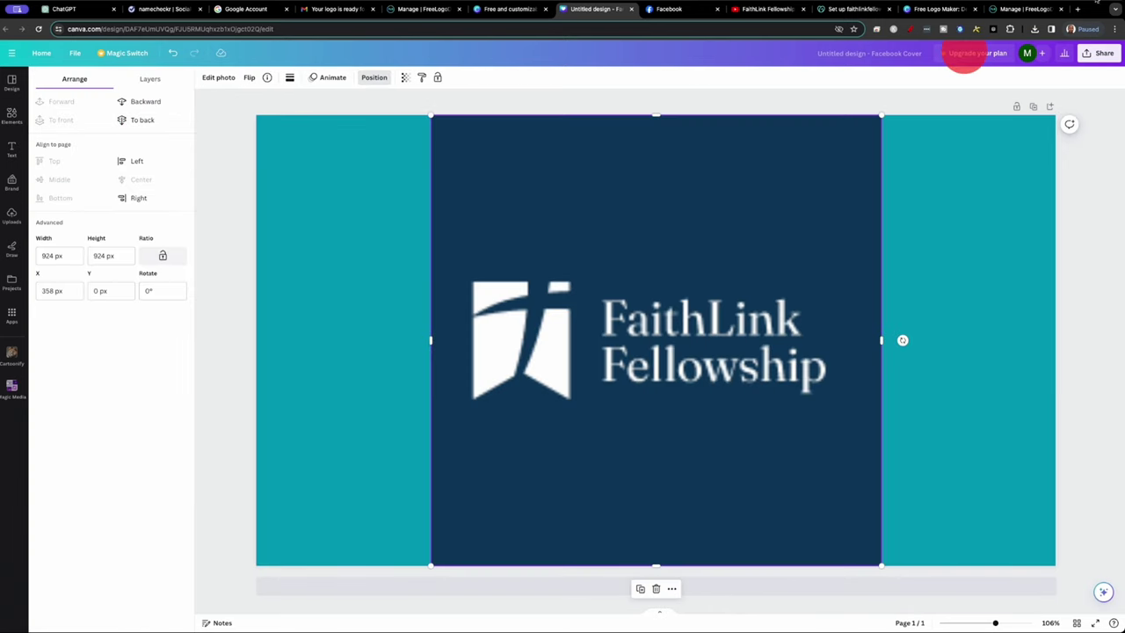
pyautogui.click(1078, 9)
# Step: Search the web for 'color picker' and go to the Image Color Picker website
pyautogui.write('c')
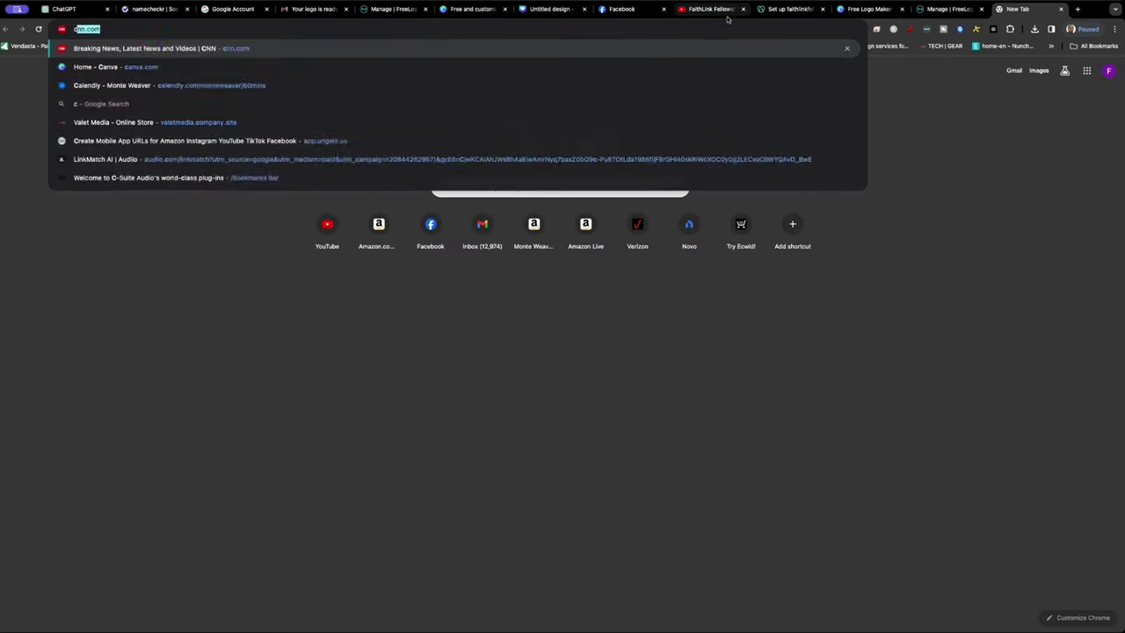
pyautogui.write('olor picker')
pyautogui.press('Return')
pyautogui.click(495, 210)
pyautogui.click(262, 325)
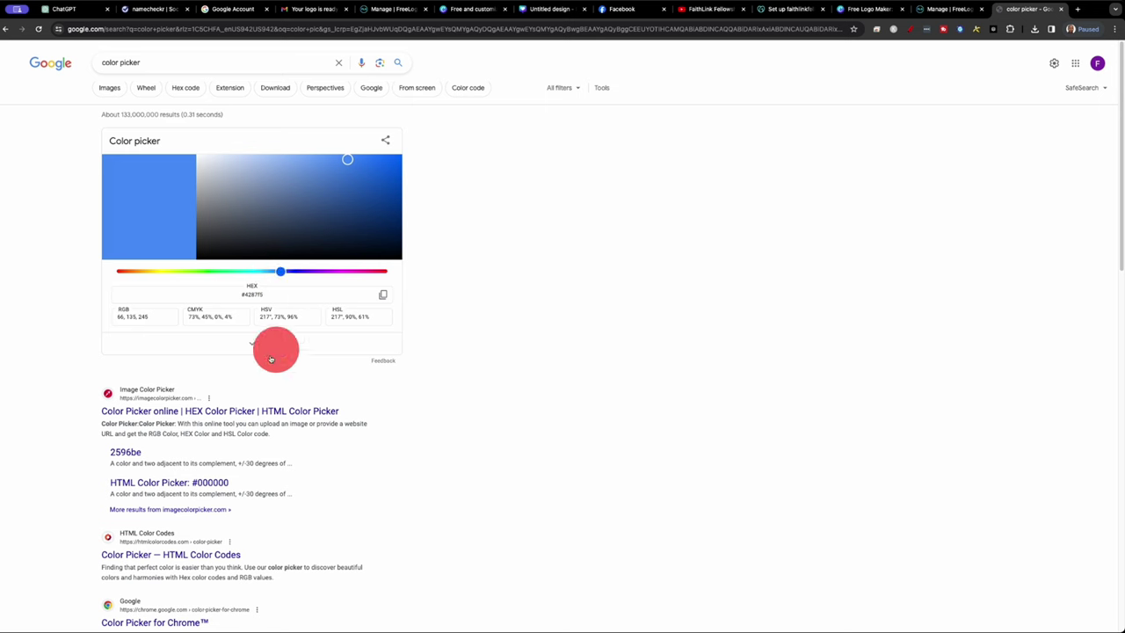
pyautogui.click(208, 412)
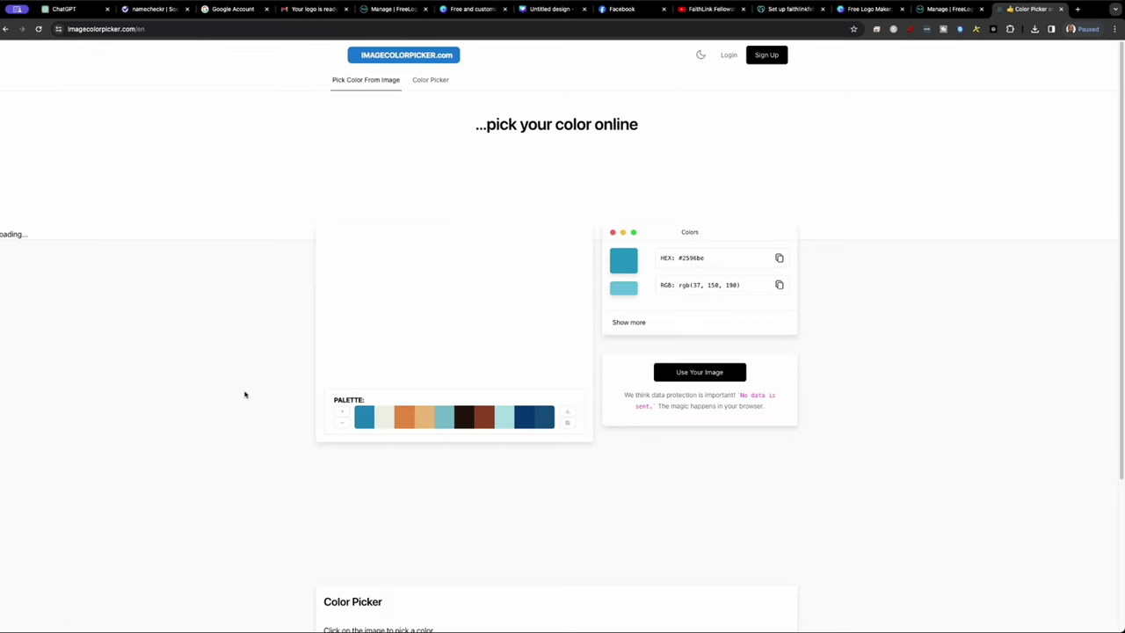
# Step: Upload the FaithLink Fellowship logo and sample its dark blue, rgb(10, 52, 86)
pyautogui.click(679, 360)
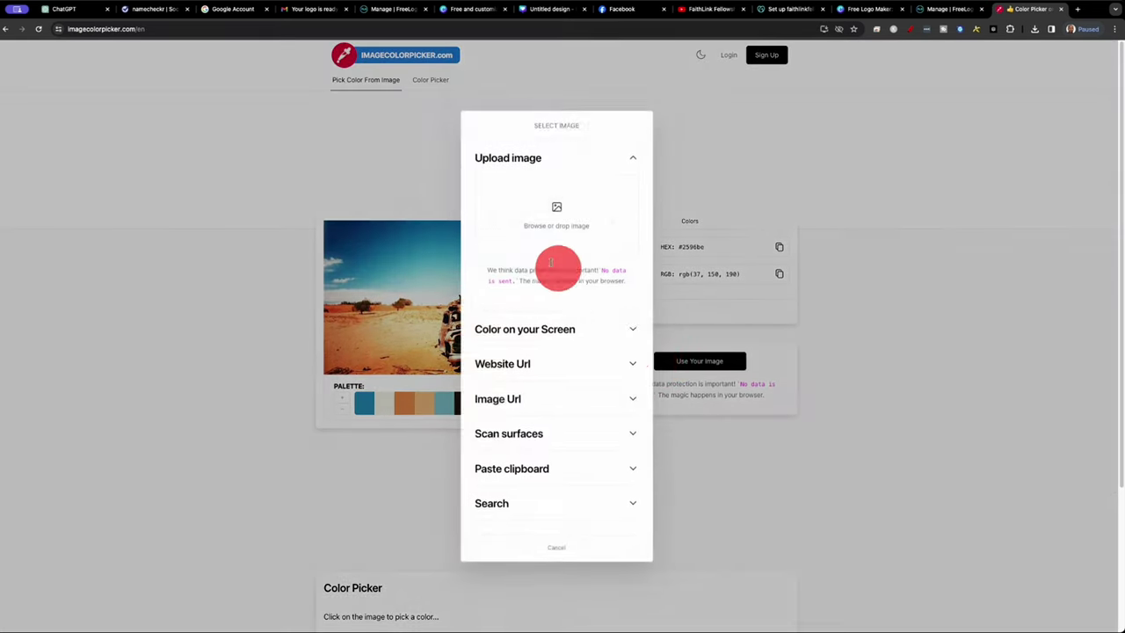
pyautogui.click(547, 220)
pyautogui.click(555, 225)
pyautogui.click(540, 265)
pyautogui.doubleClick(387, 207)
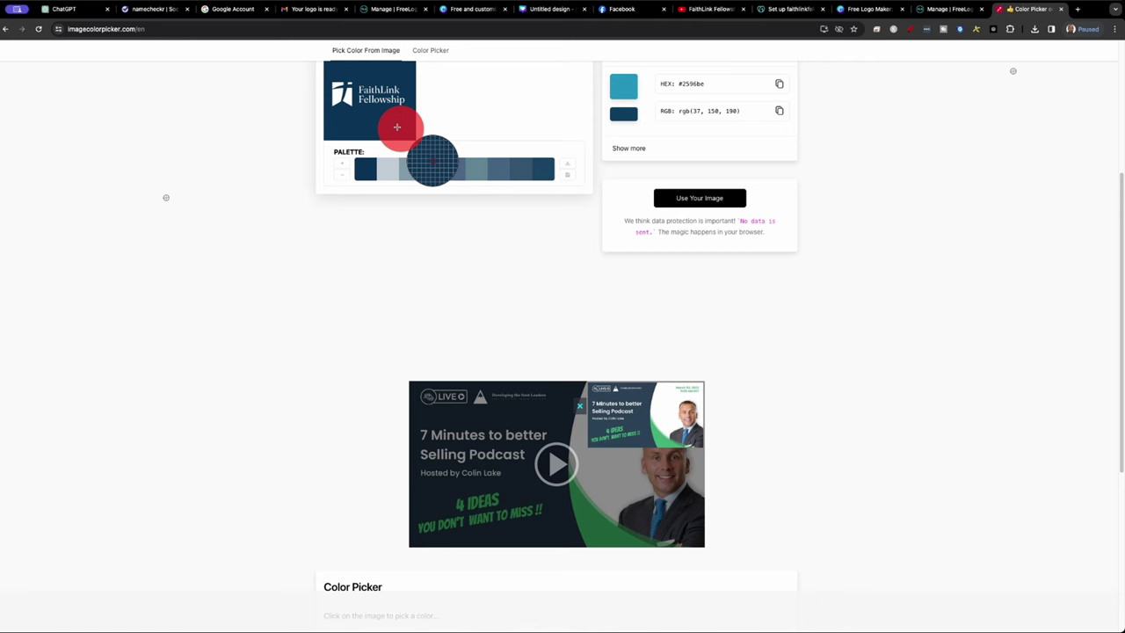
pyautogui.click(396, 126)
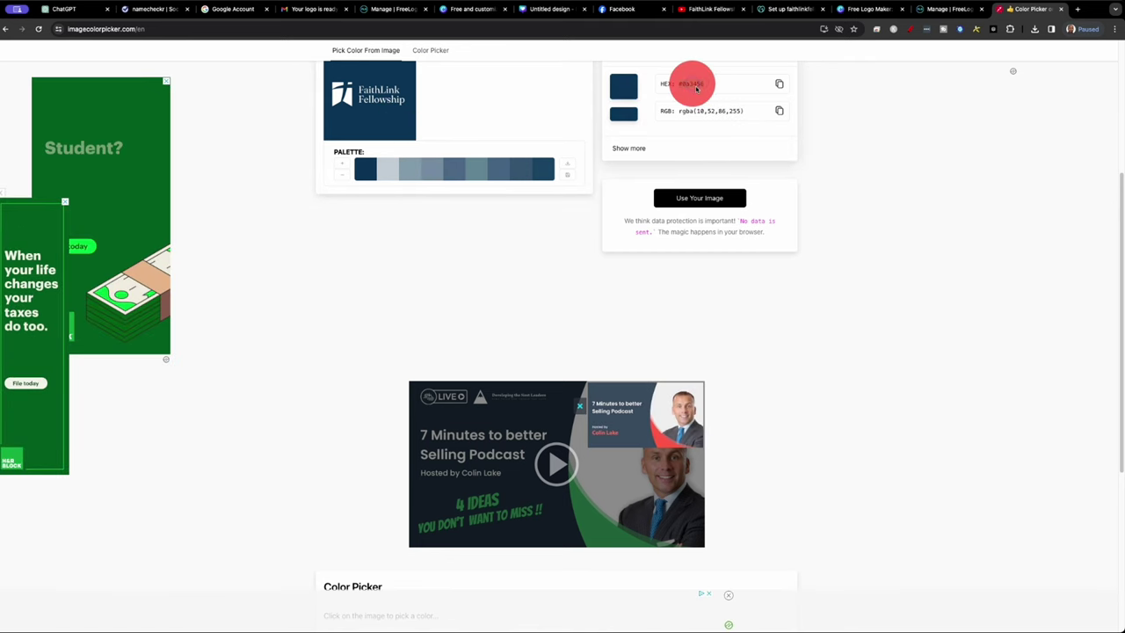
pyautogui.click(550, 8)
# Step: Add navy #0A3456 to the Brand Kit palette and recolour the cover's teal background navy
pyautogui.click(334, 213)
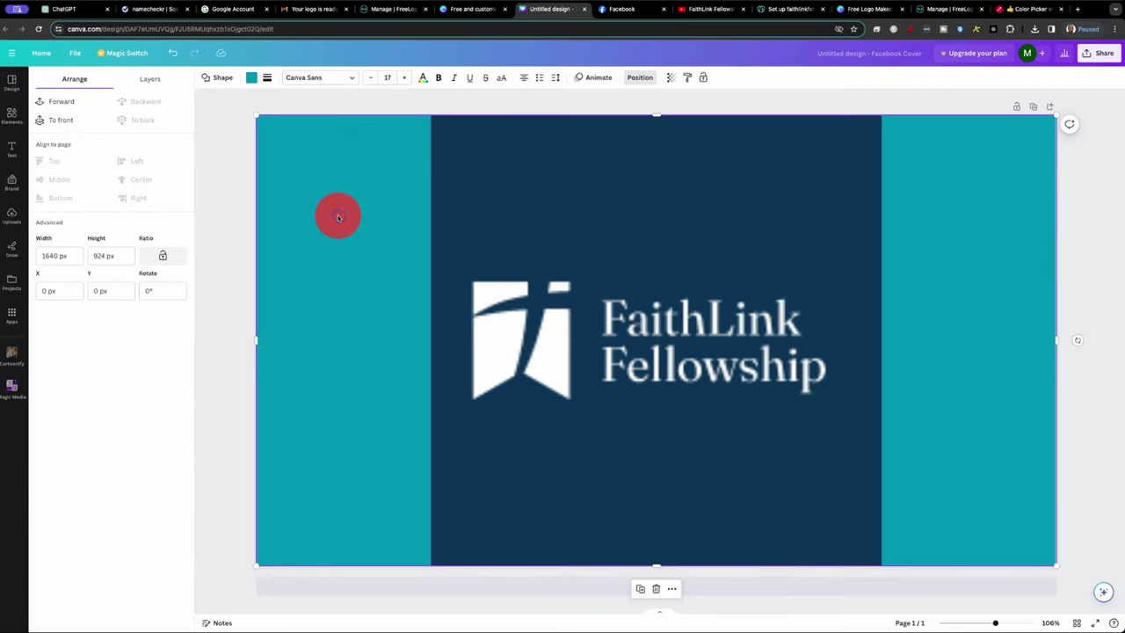
pyautogui.click(251, 79)
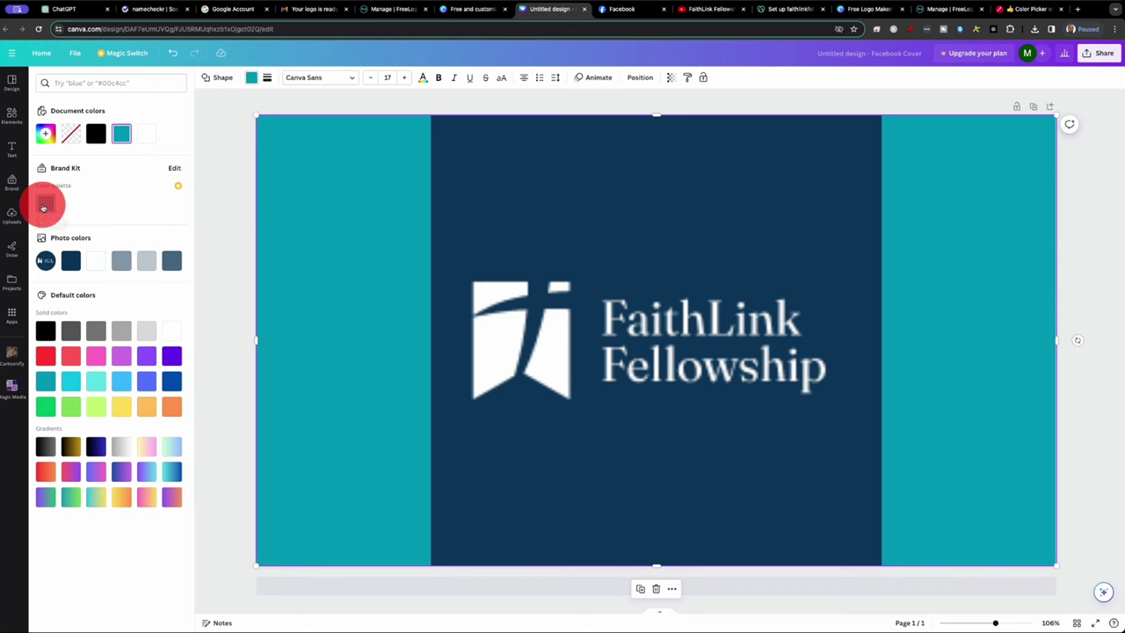
pyautogui.click(43, 207)
pyautogui.click(172, 167)
pyautogui.click(71, 204)
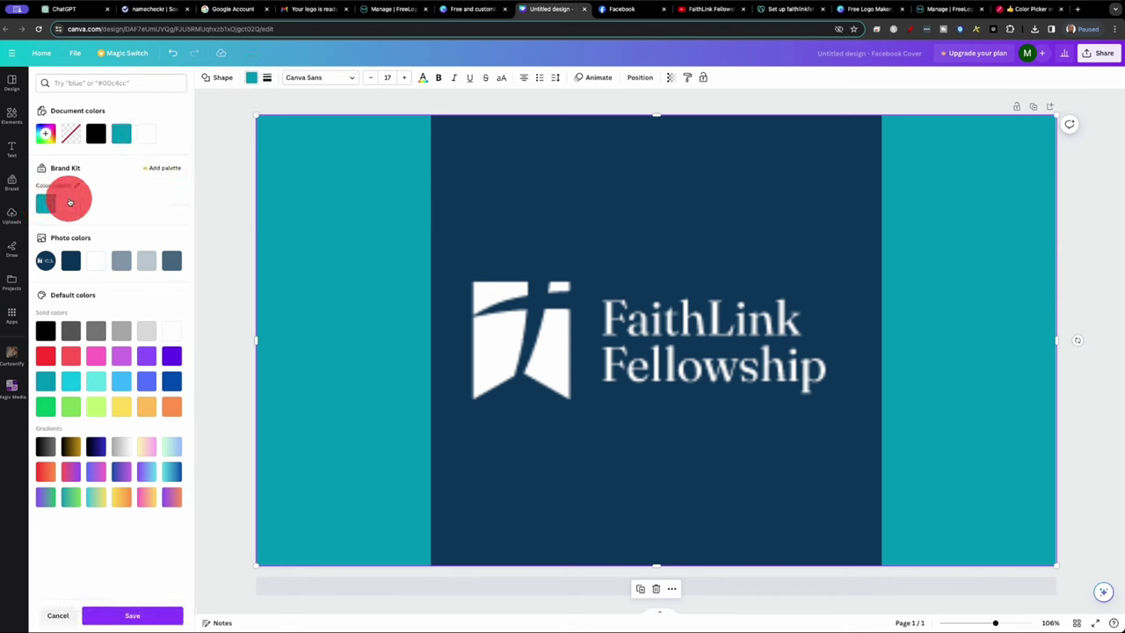
pyautogui.click(185, 335)
pyautogui.write('#0A3456')
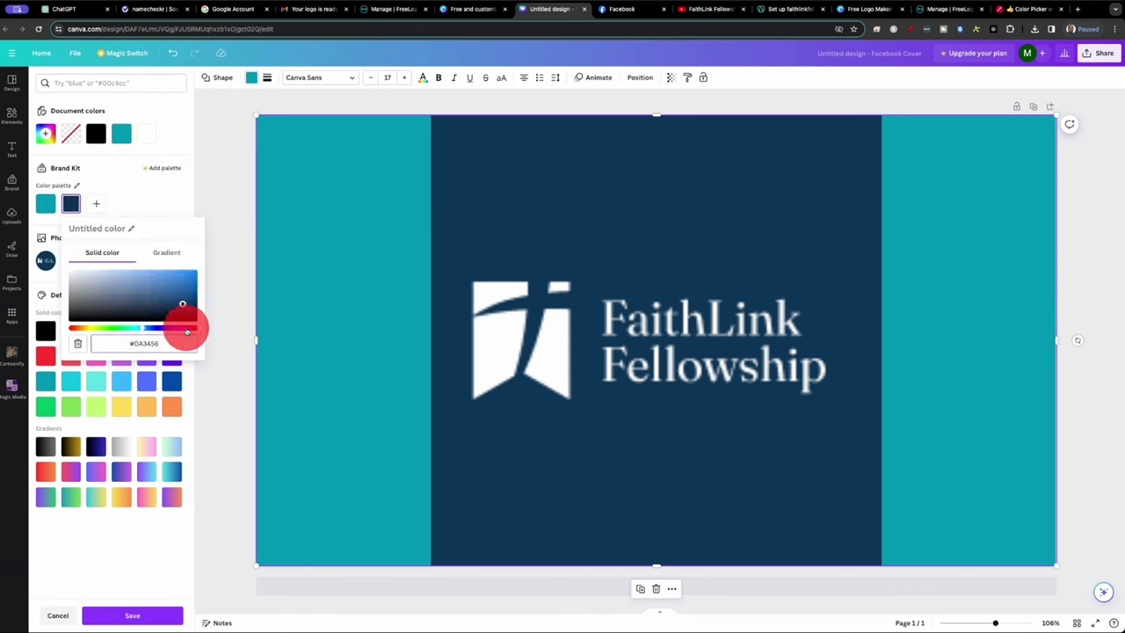
pyautogui.press('Return')
pyautogui.click(70, 260)
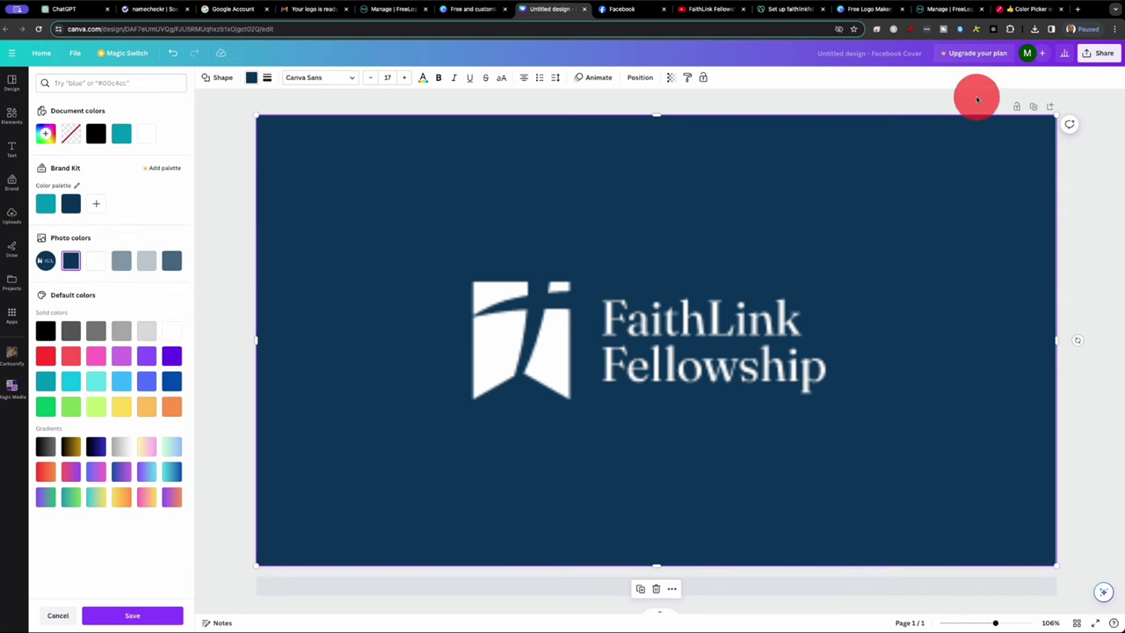
# Step: Download the cover as a JPG, then return to Canva's home page
pyautogui.click(1100, 54)
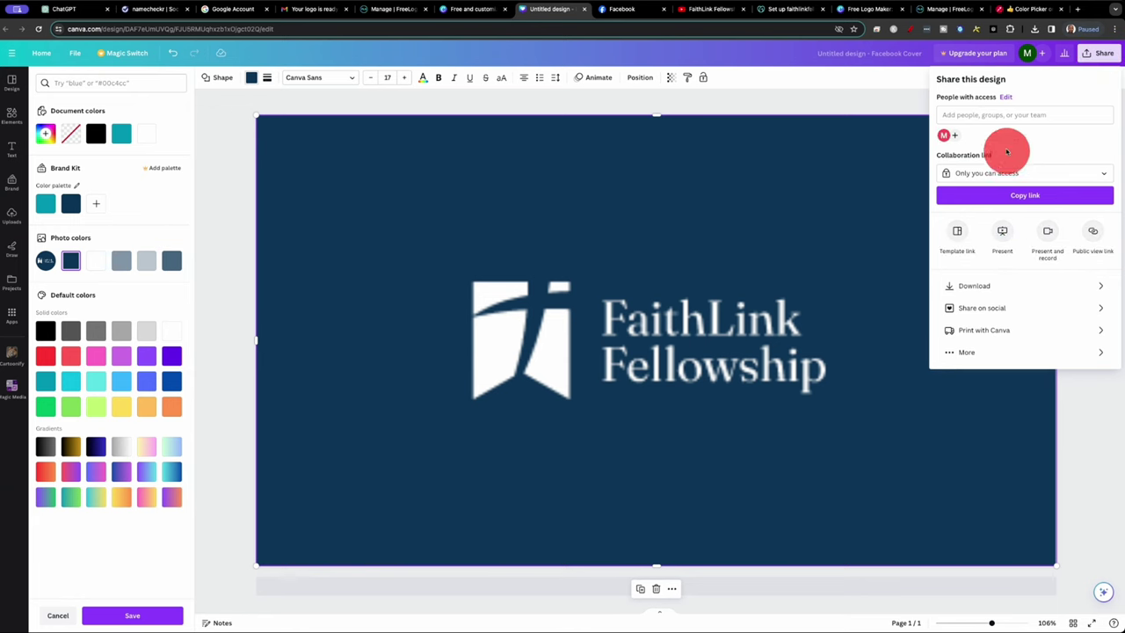
pyautogui.click(977, 284)
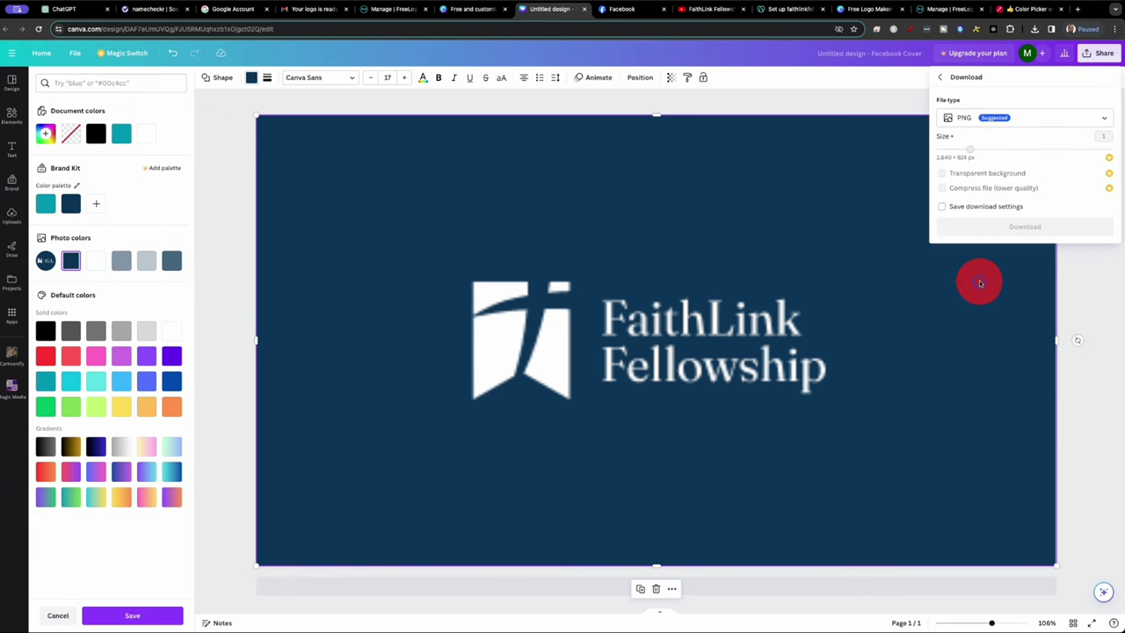
pyautogui.click(1036, 117)
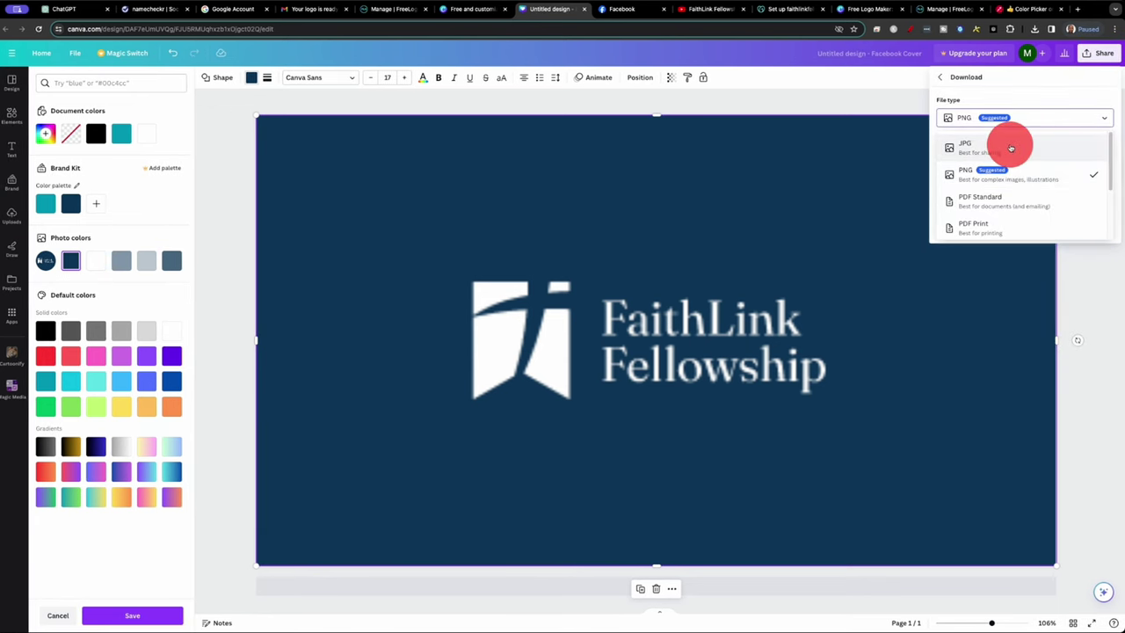
pyautogui.click(1010, 148)
pyautogui.click(1026, 232)
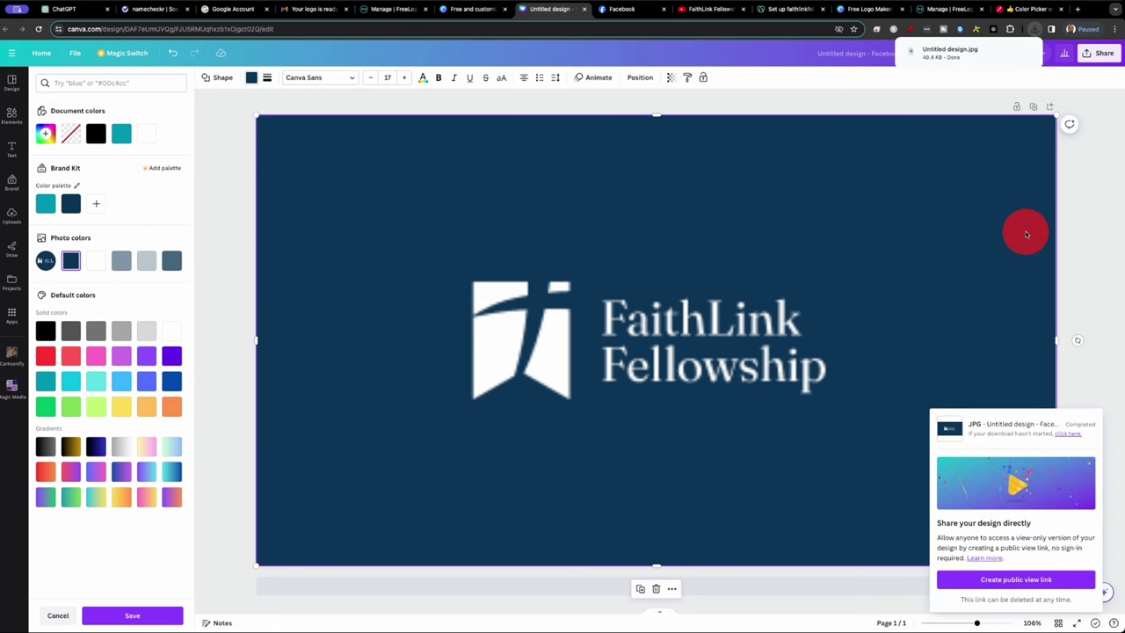
pyautogui.click(43, 57)
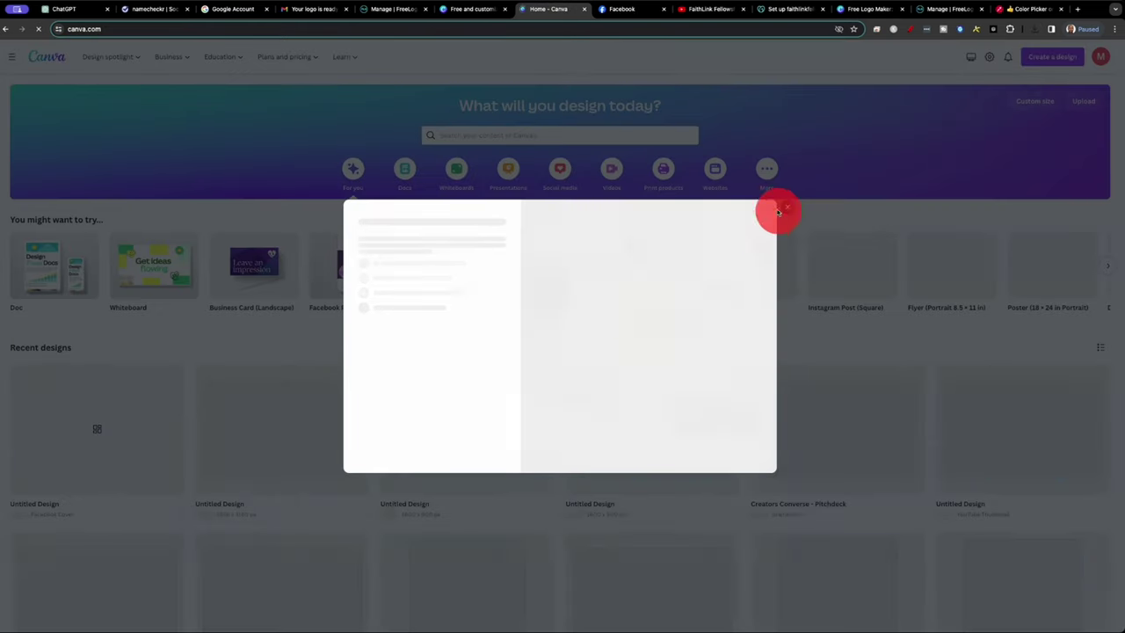
# Step: Search Canva for YouTube banner templates
pyautogui.click(778, 212)
pyautogui.click(484, 134)
pyautogui.write('youtube ban')
pyautogui.press('Return')
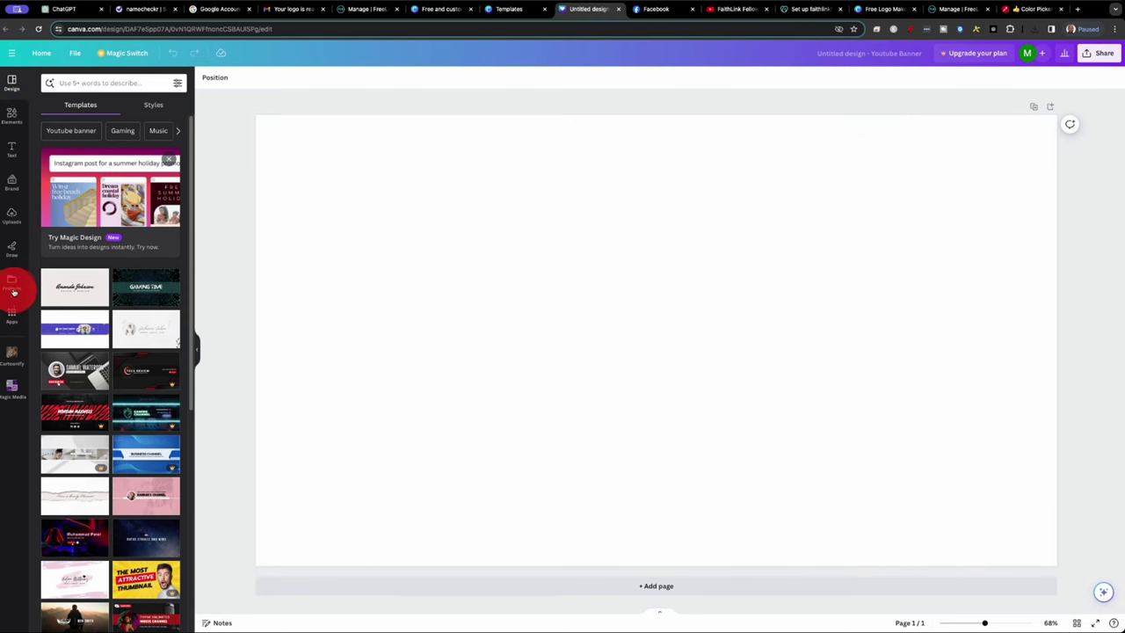
# Step: Add the uploaded FaithLink logo to the banner, enlarged to full height and centred
pyautogui.click(12, 219)
pyautogui.click(88, 299)
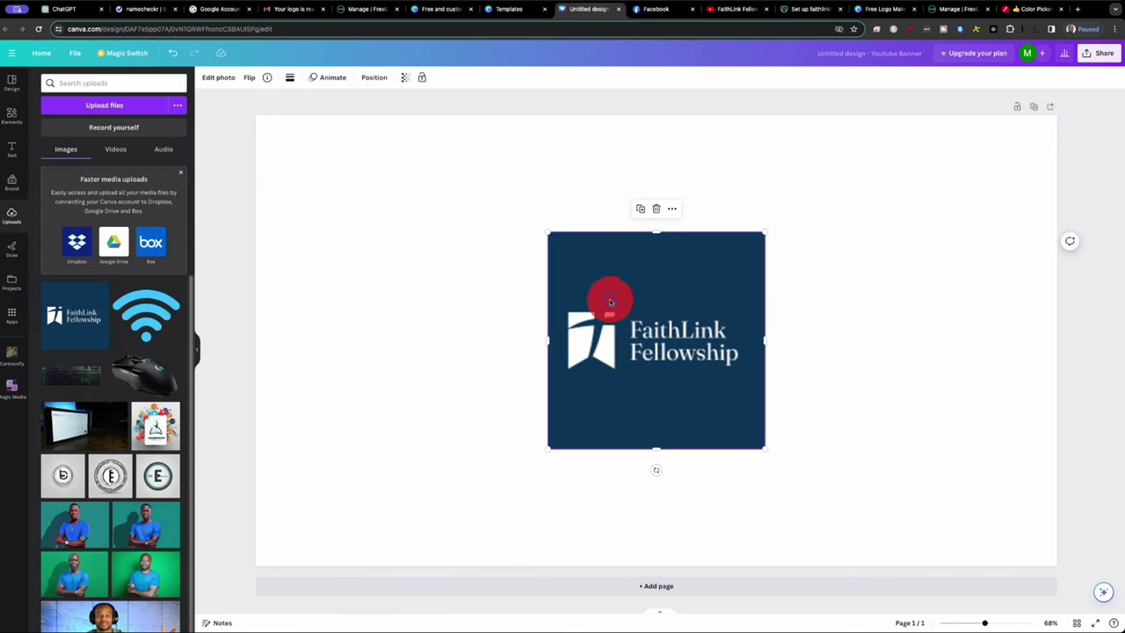
pyautogui.moveTo(607, 297); pyautogui.dragTo(492, 182)
pyautogui.moveTo(646, 330); pyautogui.dragTo(890, 562)
pyautogui.moveTo(787, 476)
pyautogui.mouseDown()
pyautogui.moveTo(816, 474)
pyautogui.moveTo(776, 472)
pyautogui.mouseUp()
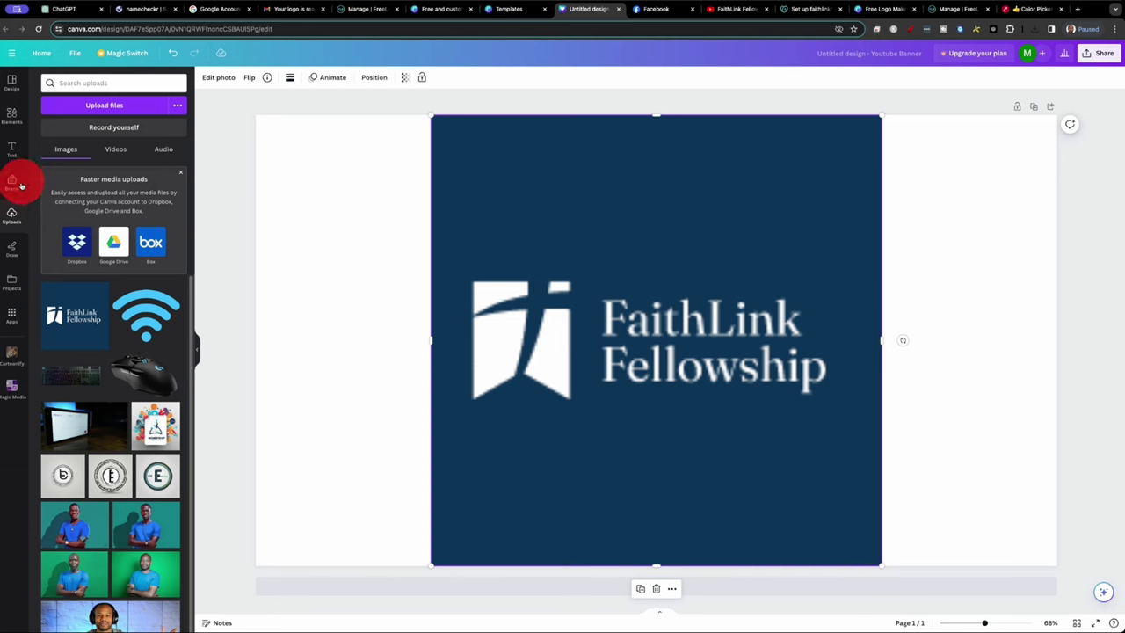
# Step: Cover the whole banner with a square, send it behind the logo, and colour it navy
pyautogui.click(14, 128)
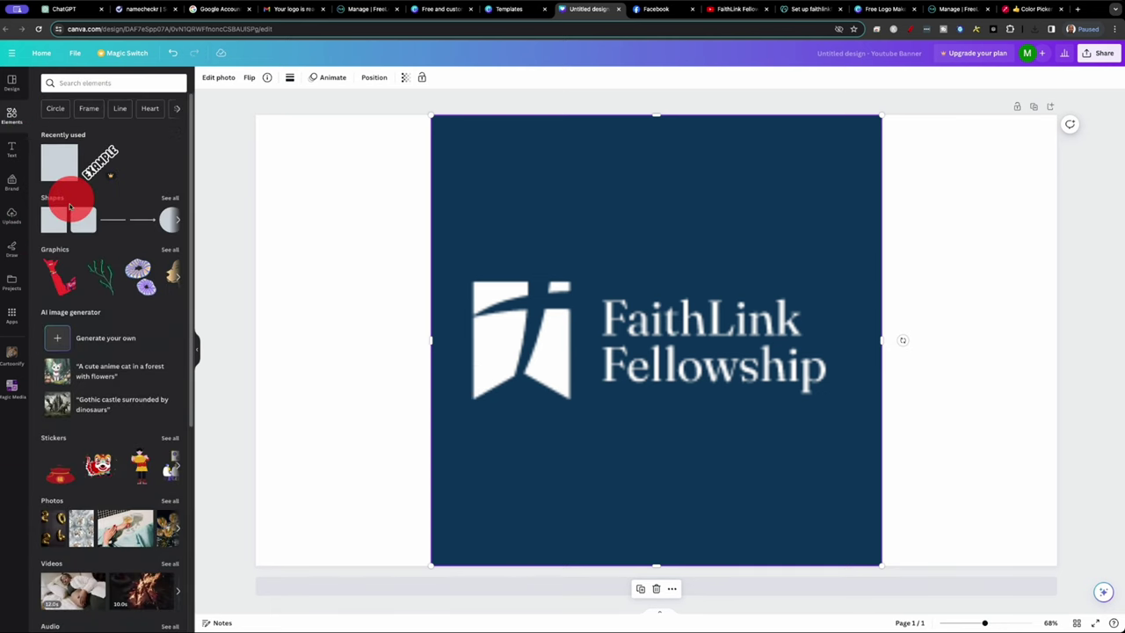
pyautogui.click(64, 177)
pyautogui.moveTo(659, 319); pyautogui.dragTo(332, 161)
pyautogui.moveTo(389, 249); pyautogui.dragTo(1114, 606)
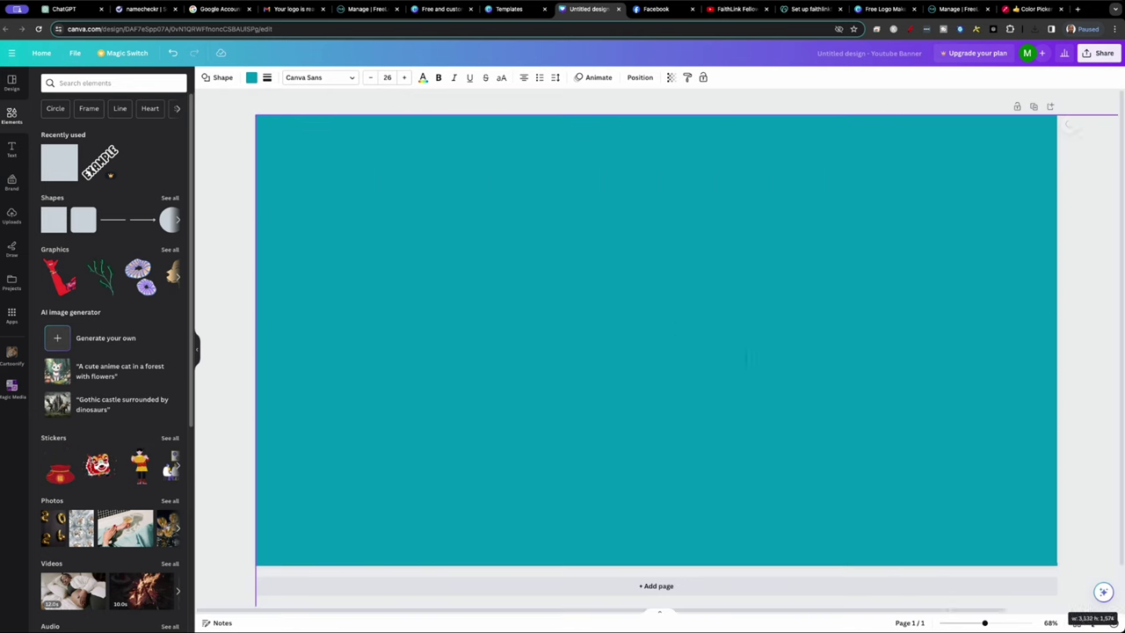
pyautogui.click(628, 79)
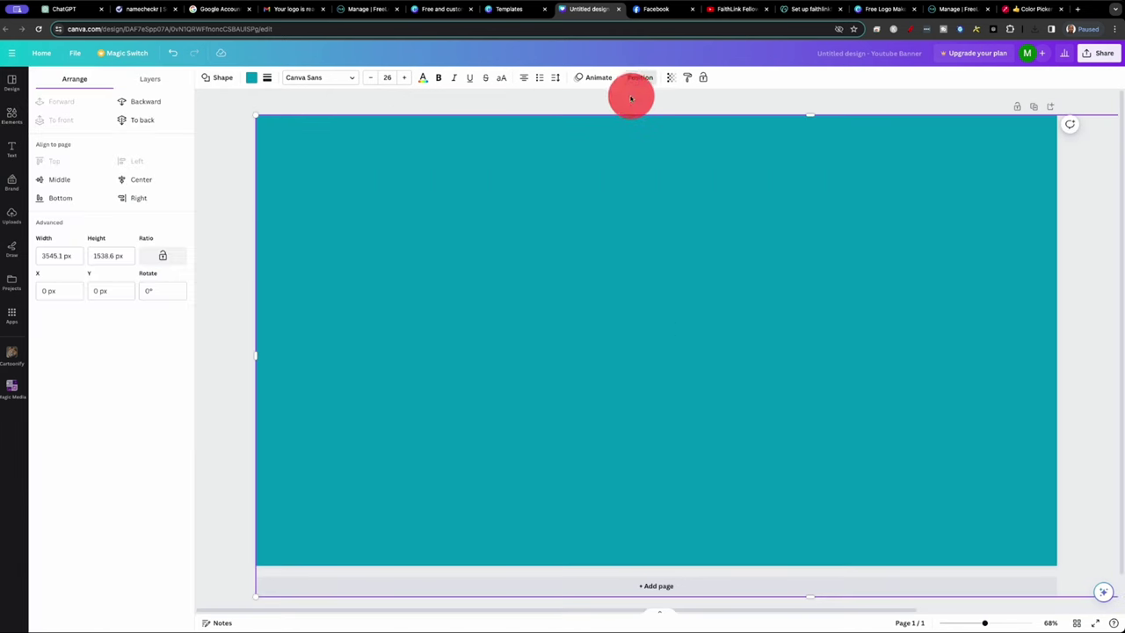
pyautogui.click(160, 104)
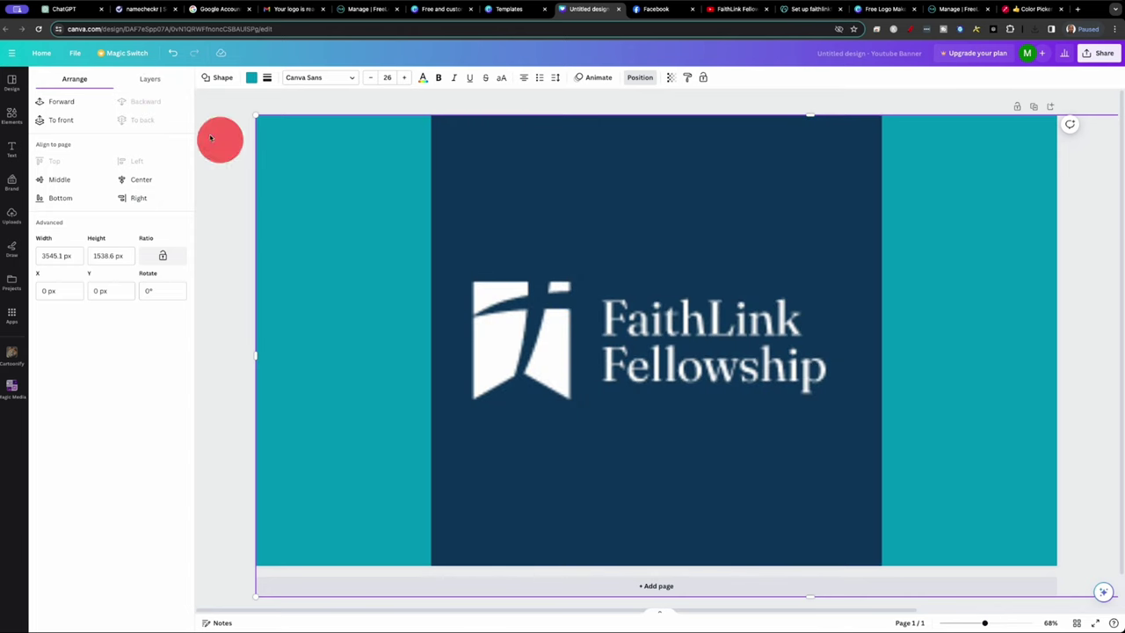
pyautogui.click(252, 81)
pyautogui.click(72, 258)
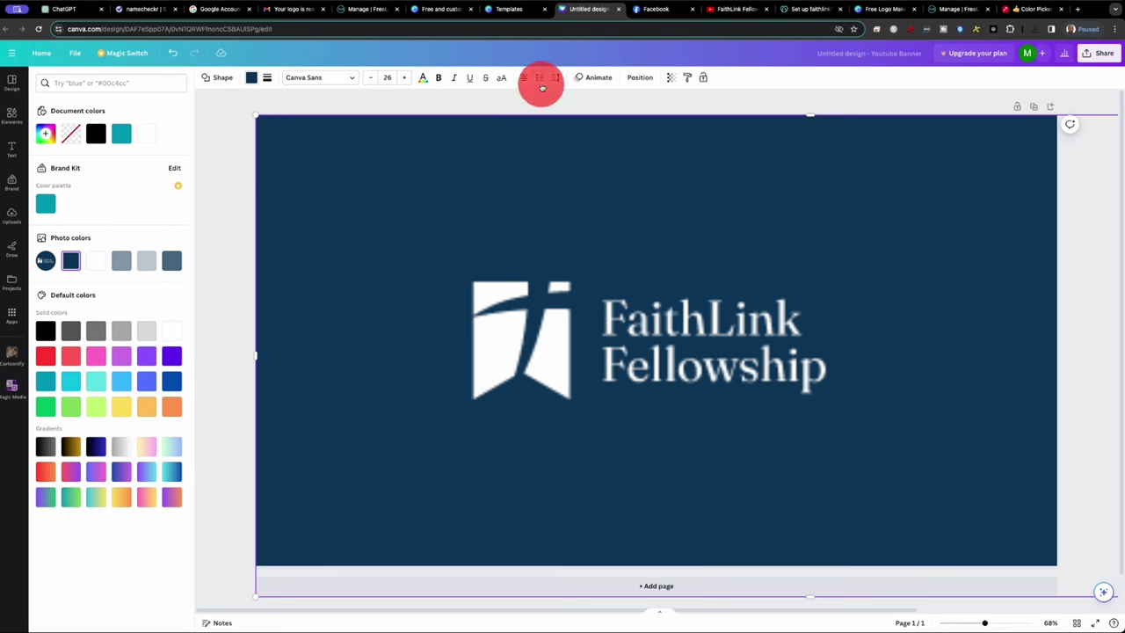
# Step: Download the YouTube banner as a JPG
pyautogui.click(1098, 52)
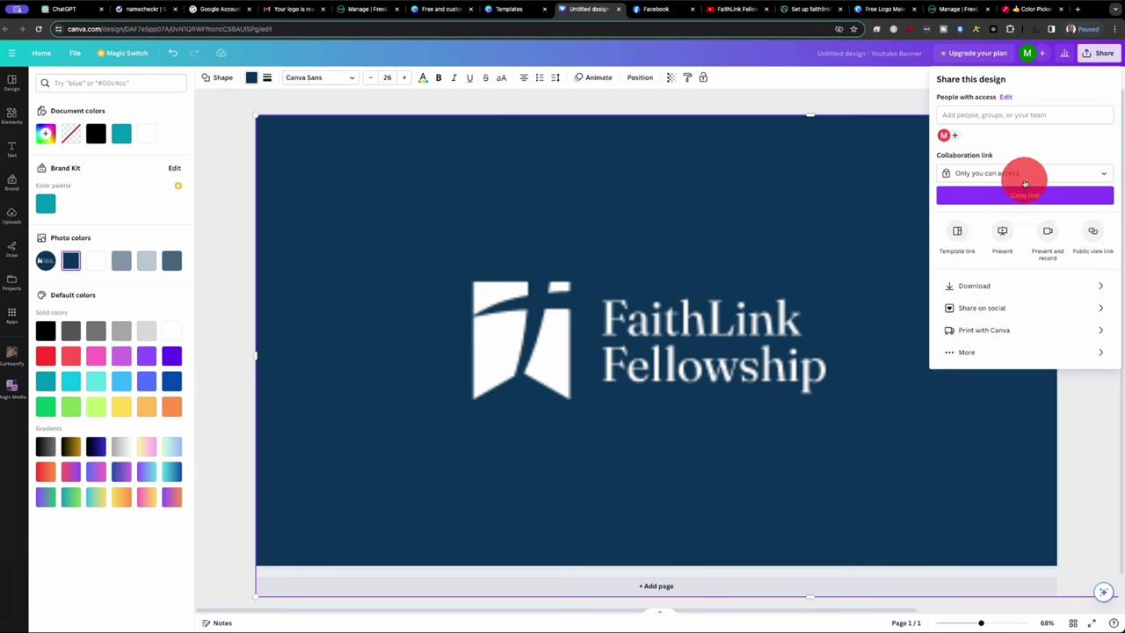
pyautogui.click(964, 290)
pyautogui.click(978, 117)
pyautogui.click(991, 148)
pyautogui.click(1037, 233)
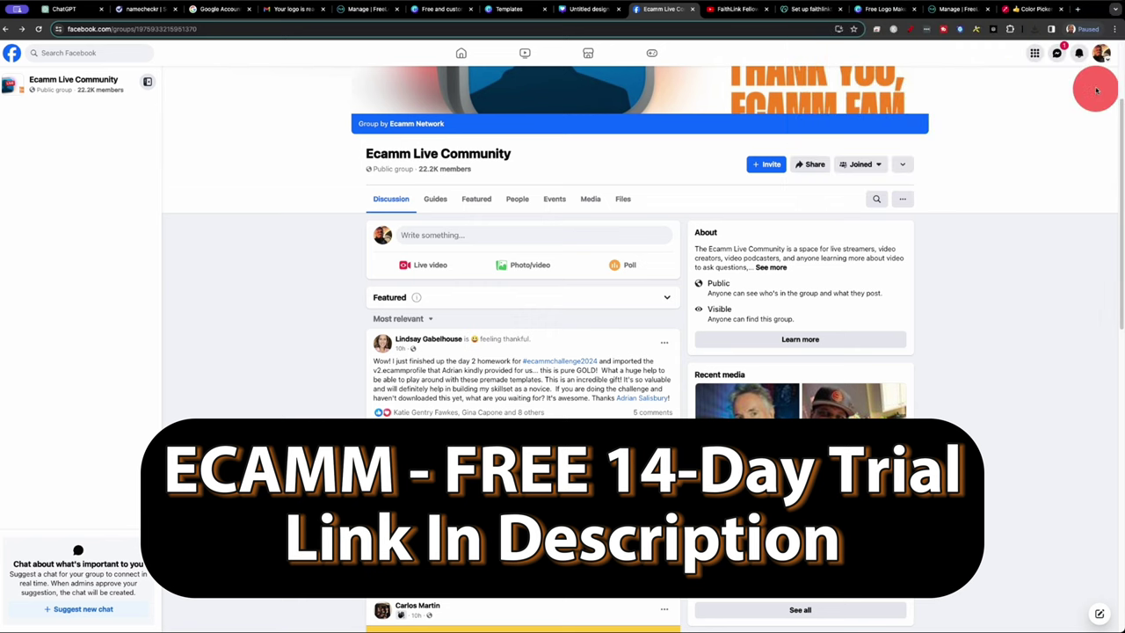
# Step: From the account menu's profile list, choose to create a new Public Page and continue
pyautogui.click(1100, 54)
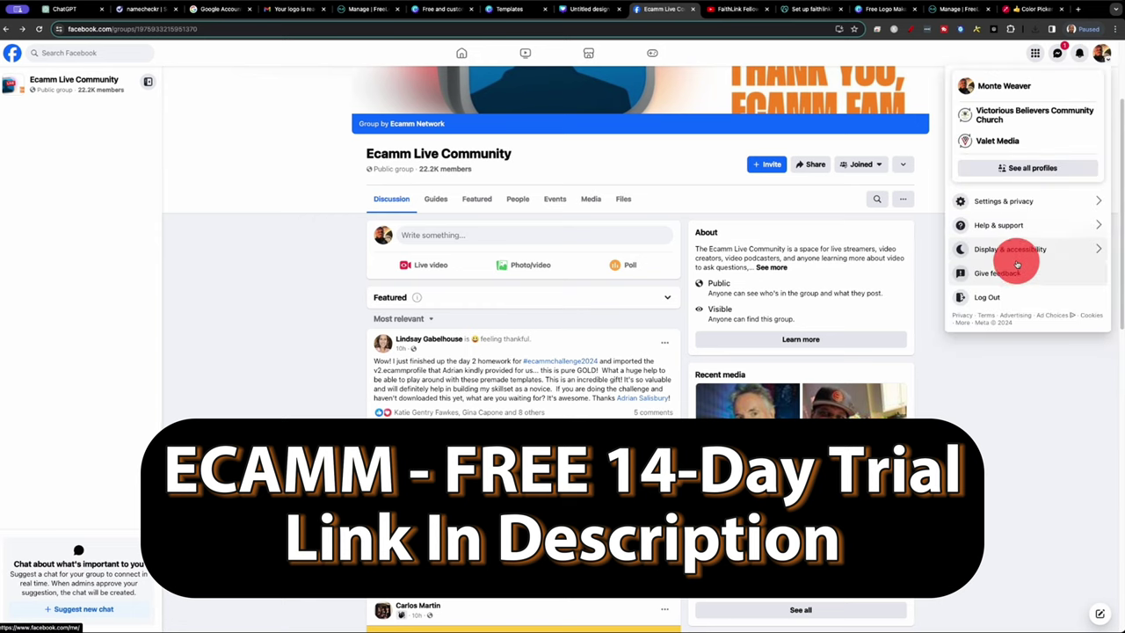
pyautogui.click(1019, 166)
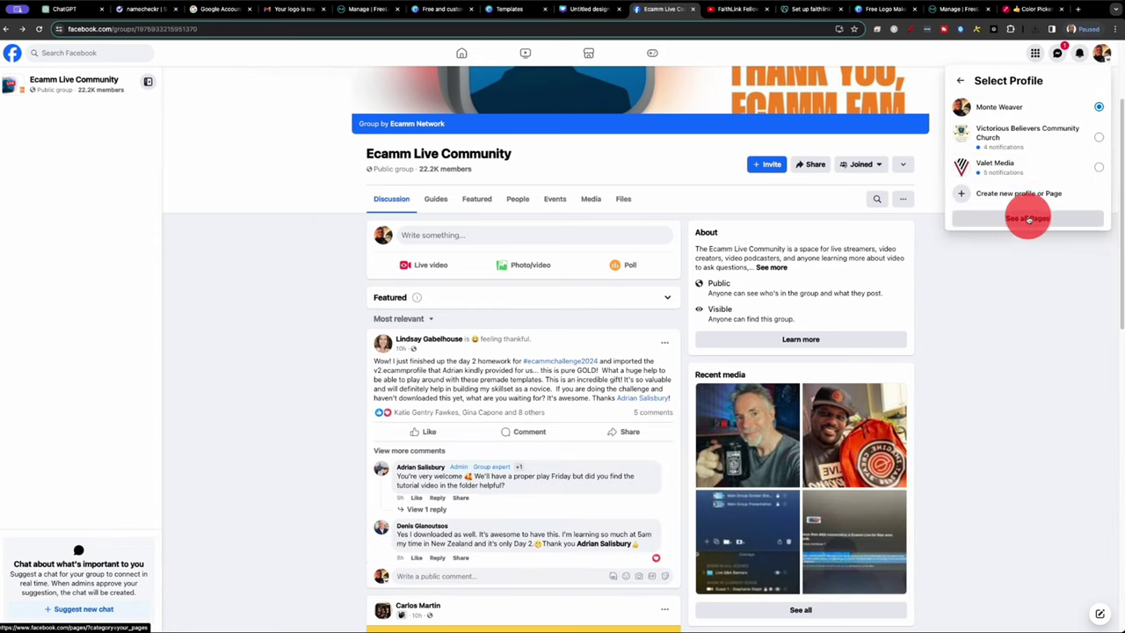
pyautogui.click(1023, 194)
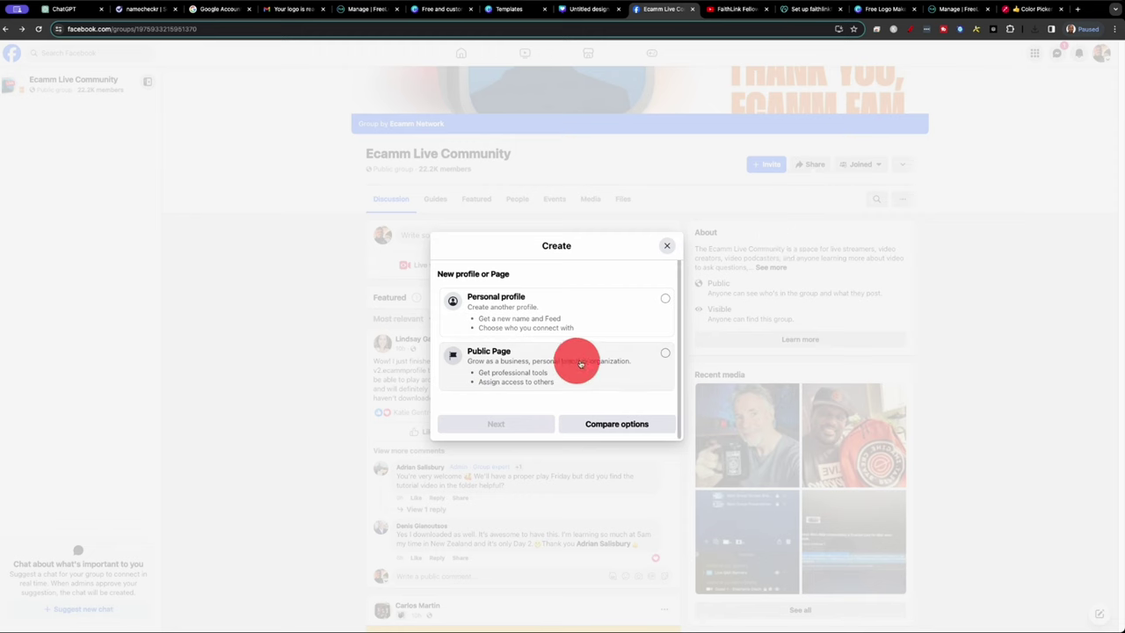
pyautogui.click(620, 368)
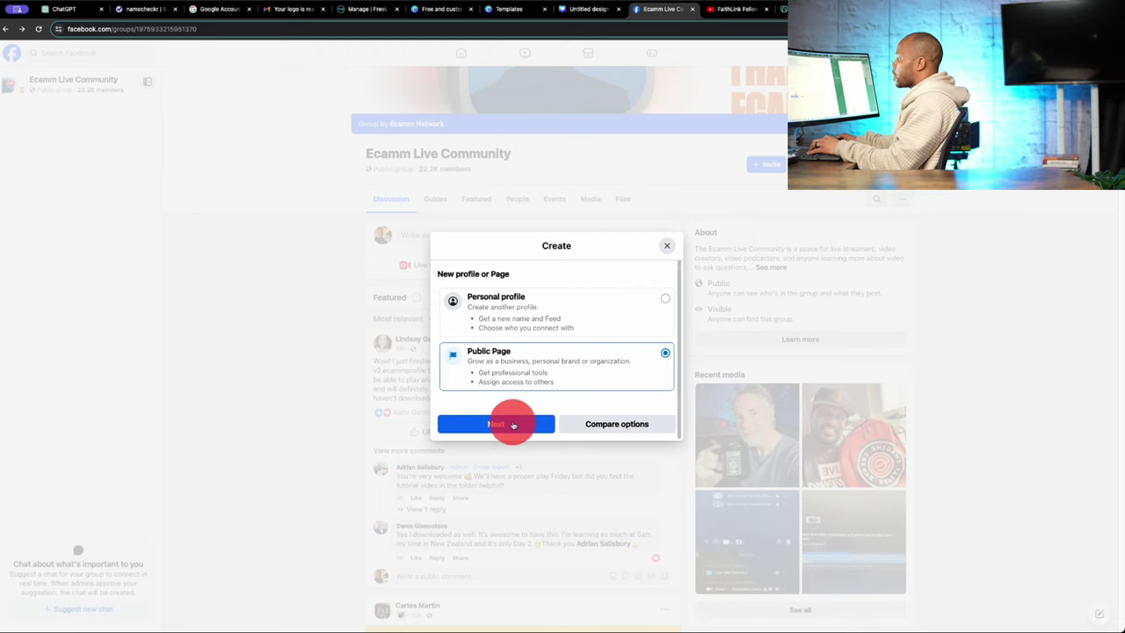
pyautogui.click(513, 424)
# Step: Open the full Create a Page form and paste FaithLinkFellowship as the Page name
pyautogui.click(572, 508)
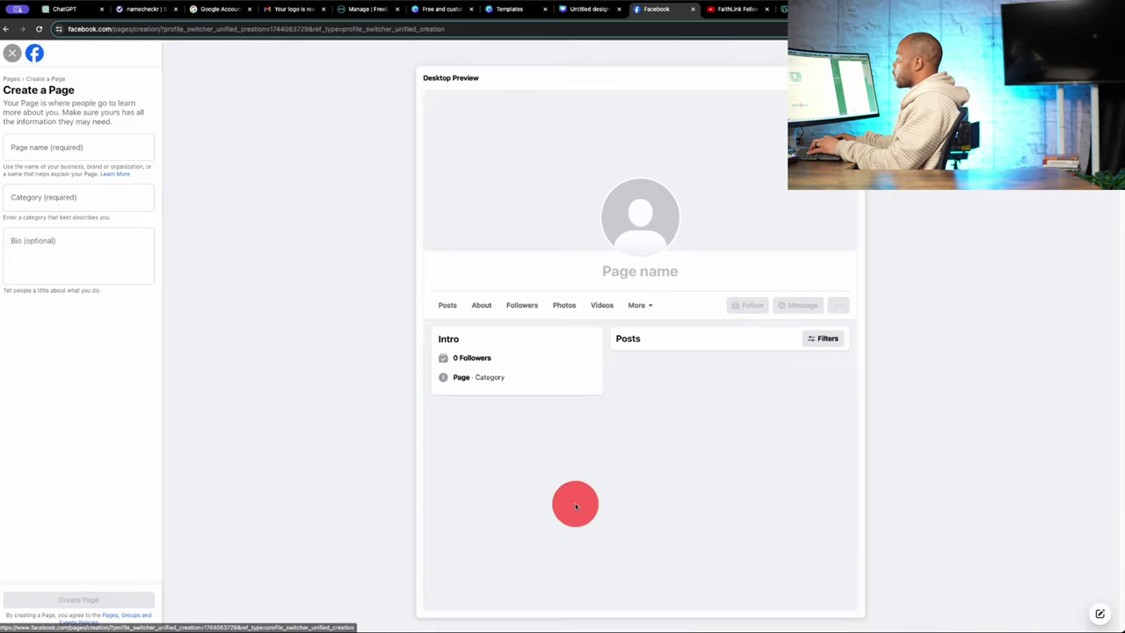
pyautogui.click(95, 151)
pyautogui.write('#0a3456')
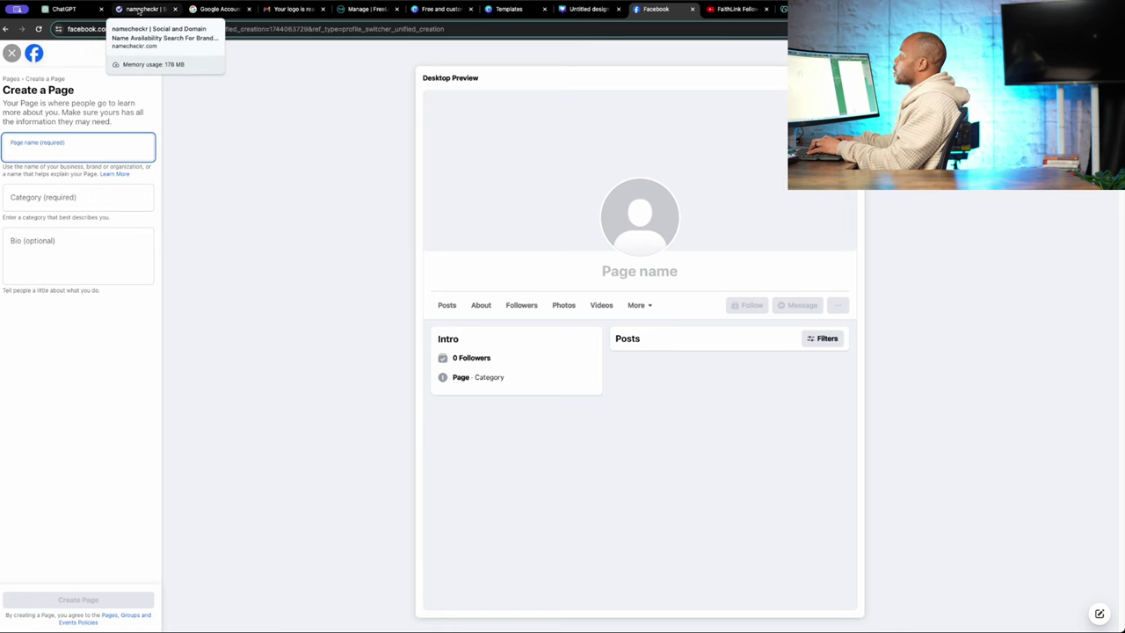
pyautogui.click(139, 10)
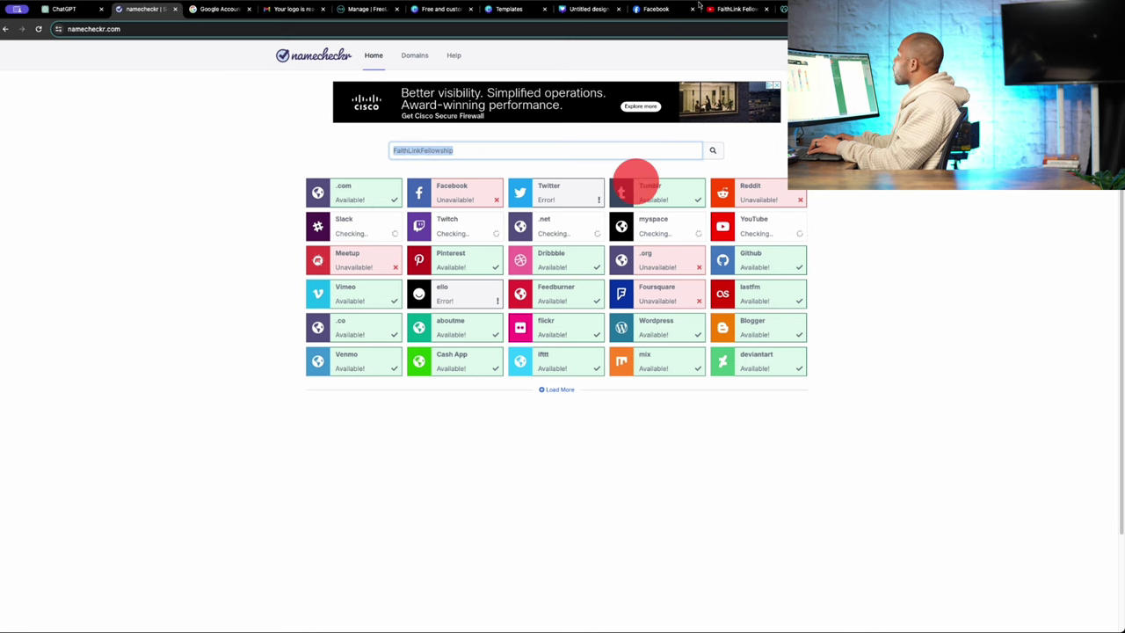
pyautogui.click(668, 9)
pyautogui.write('FaithLinkFellowship')
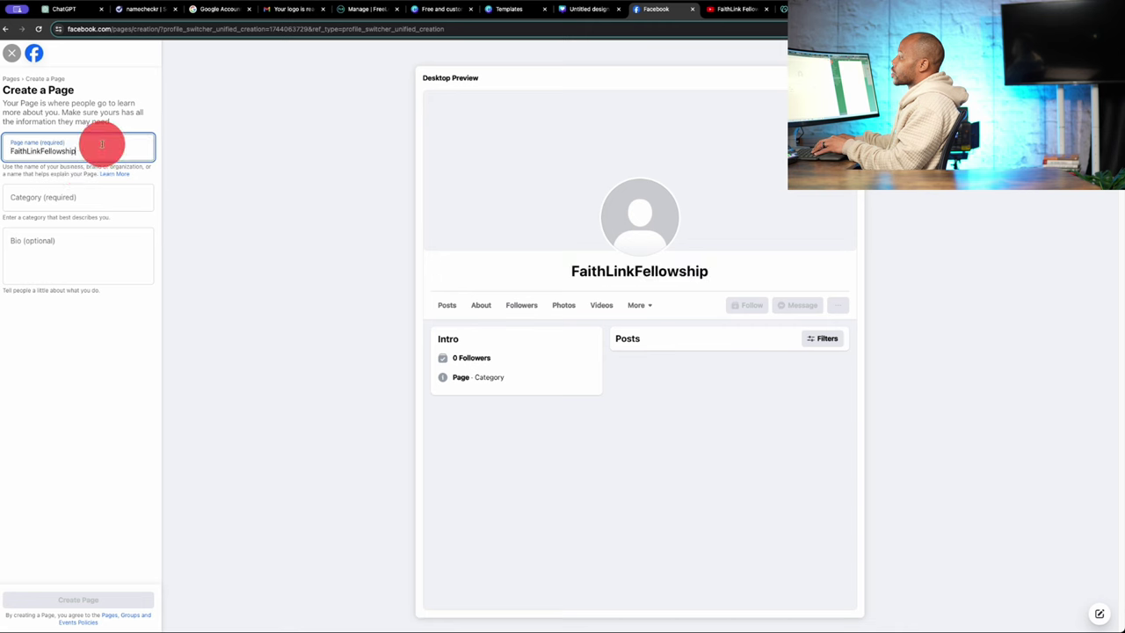
# Step: Choose category Church, add the bio Church Online, space the name as FaithLink Fellowship, and create the Page
pyautogui.click(115, 201)
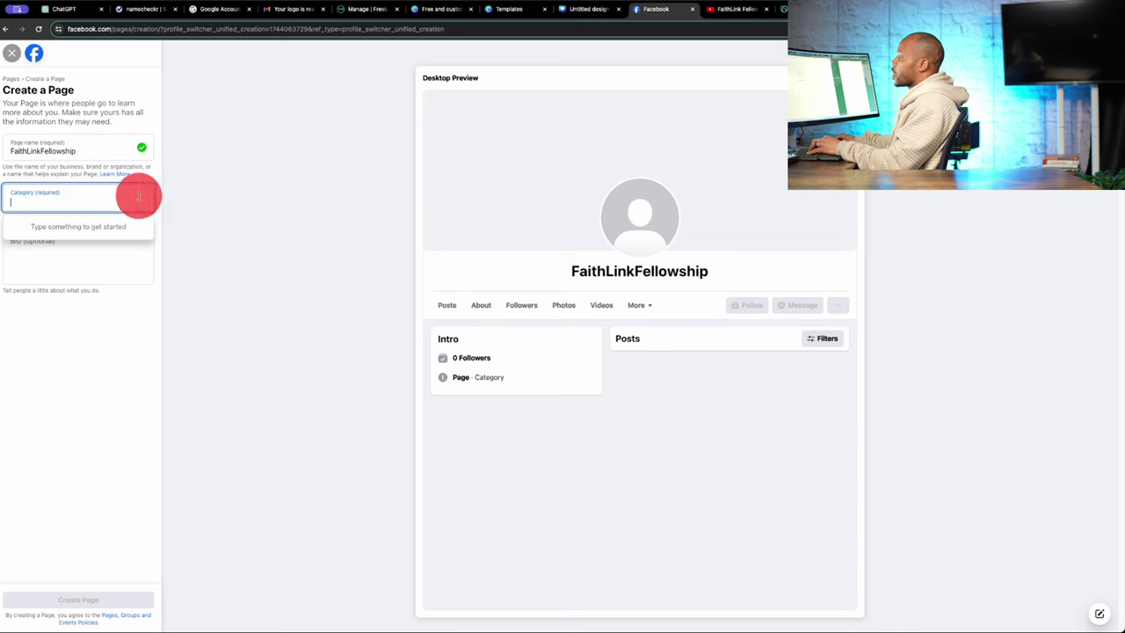
pyautogui.write('Church')
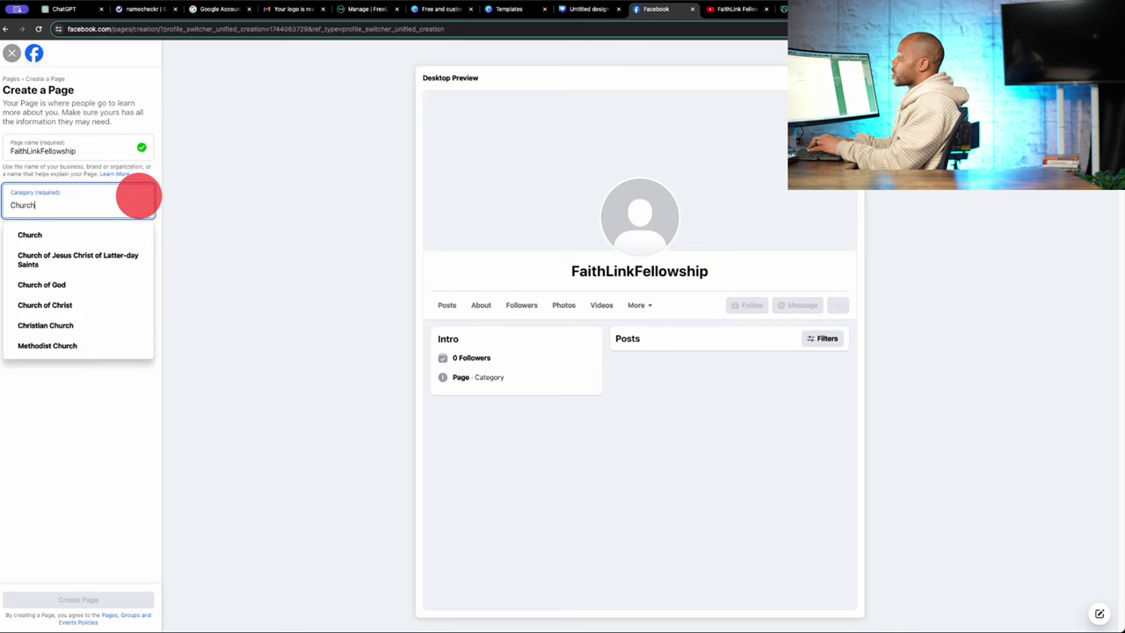
pyautogui.click(83, 234)
pyautogui.click(94, 257)
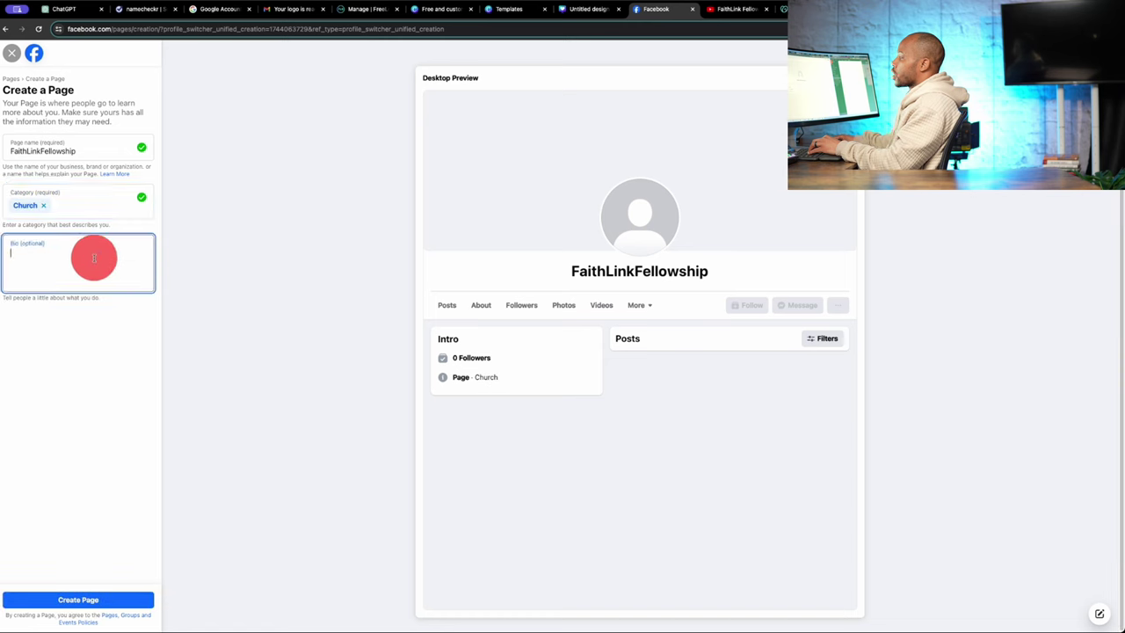
pyautogui.write('Church Online')
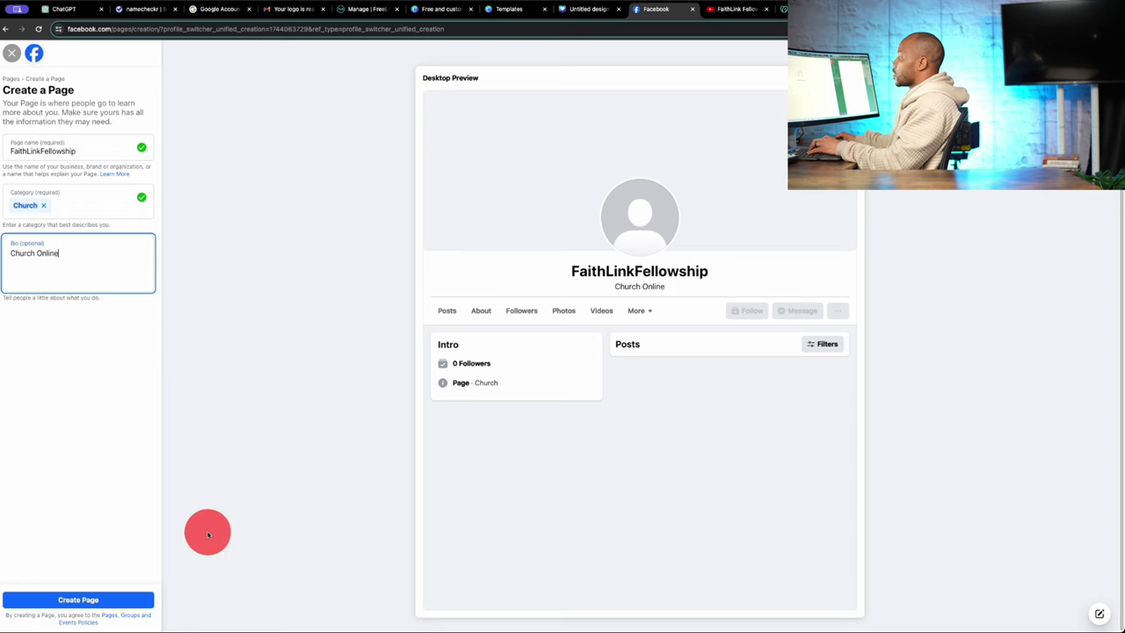
pyautogui.click(118, 599)
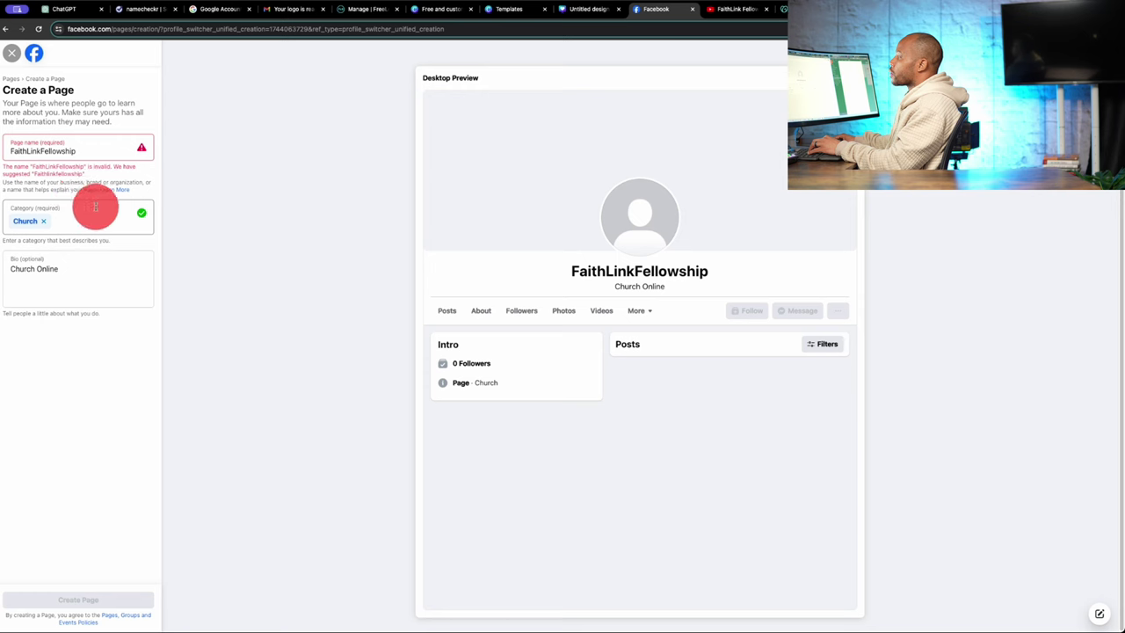
pyautogui.click(41, 150)
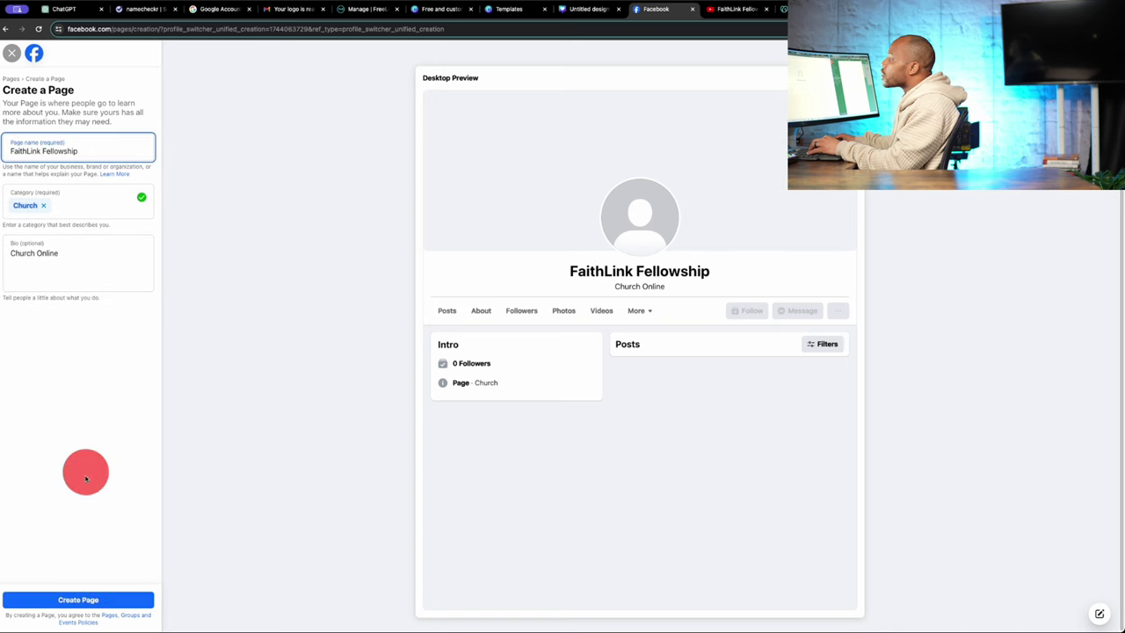
pyautogui.click(90, 596)
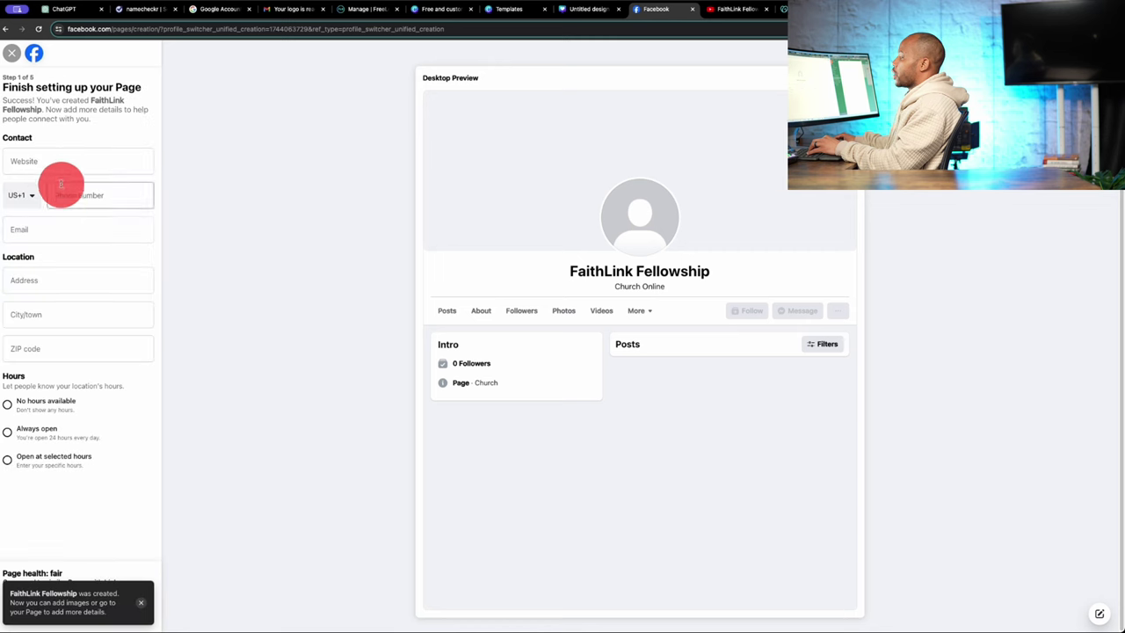
# Step: Paste FaithLinkFellowship.com as the Page's website and the church's contact e-mail
pyautogui.click(60, 161)
pyautogui.write('FaithLinkFellowship')
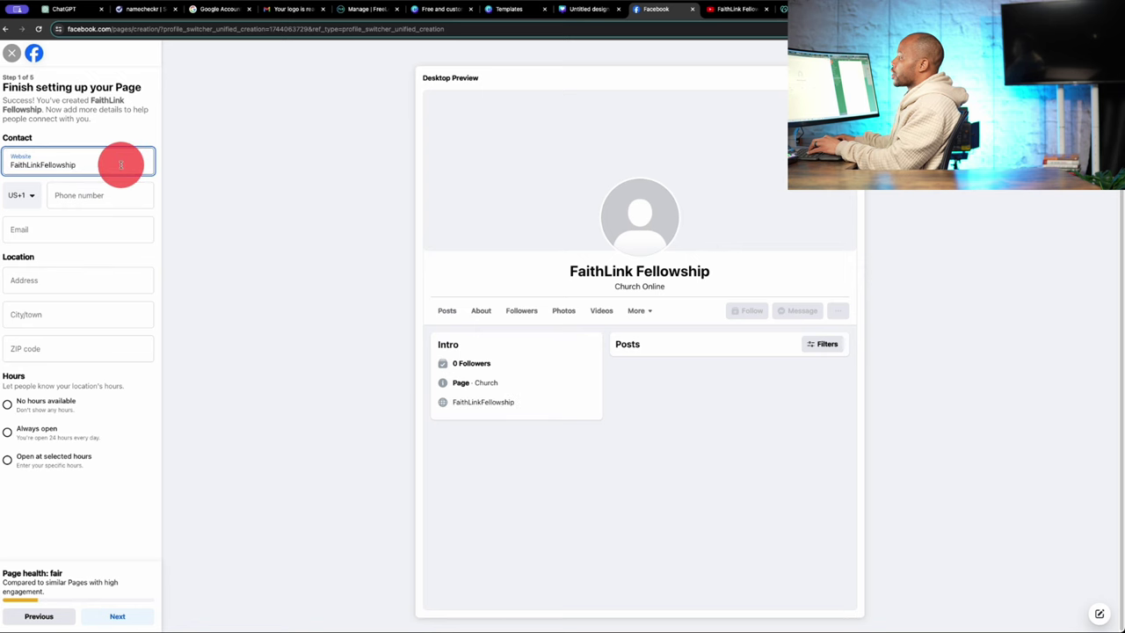
pyautogui.click(97, 230)
pyautogui.write('FaithLinkFellowship')
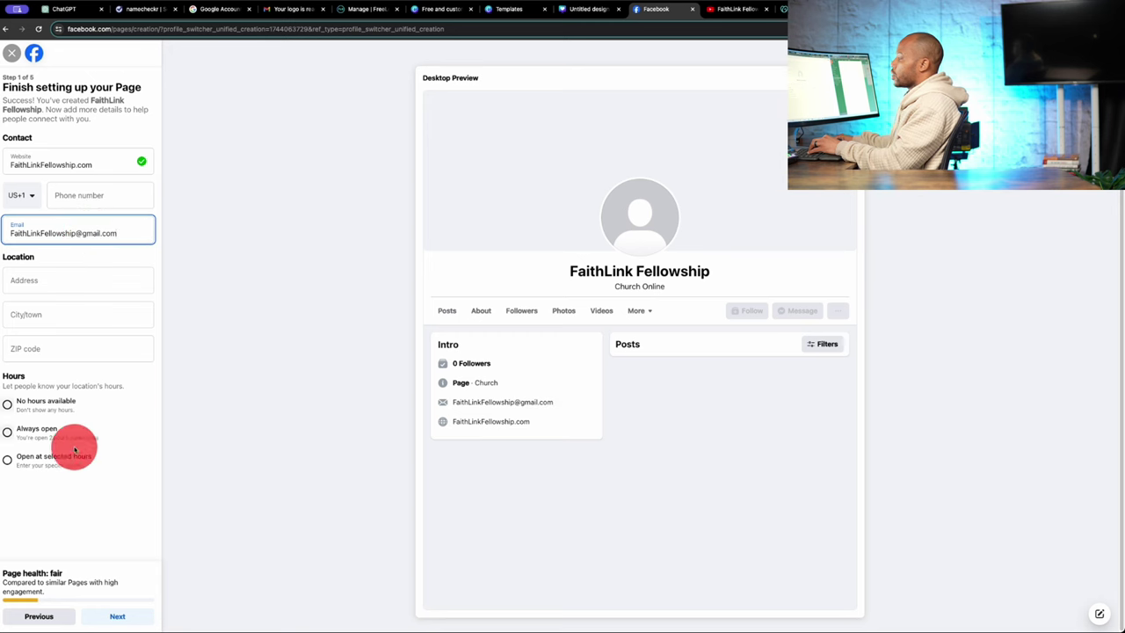
# Step: Choose No hours available, enter an Online address, and continue to Customize your Page
pyautogui.click(27, 403)
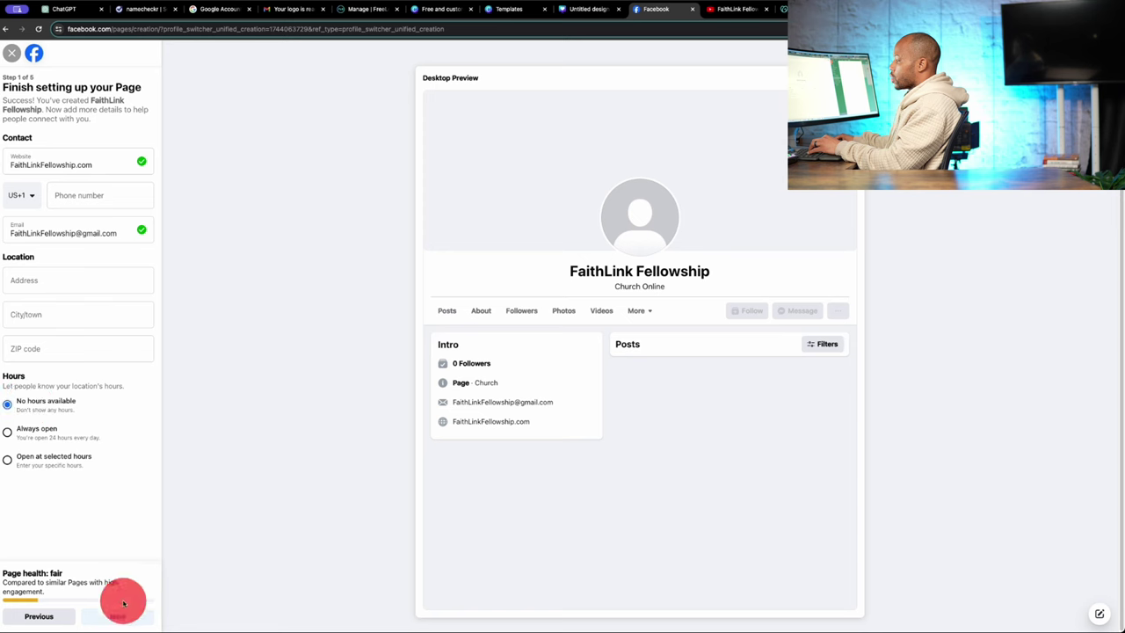
pyautogui.click(120, 614)
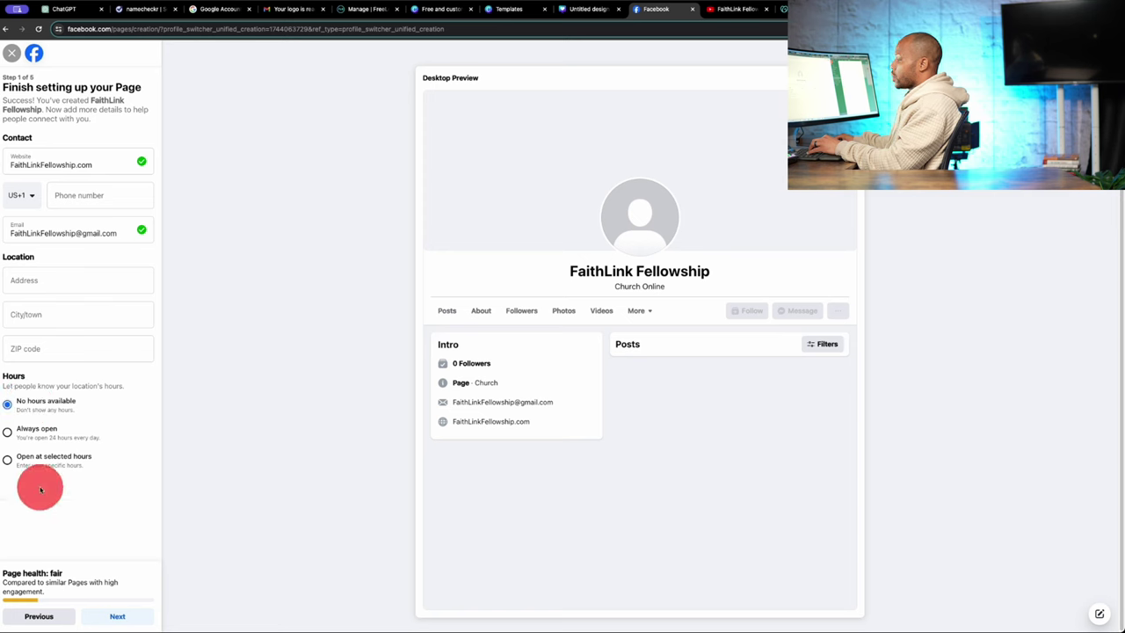
pyautogui.click(65, 281)
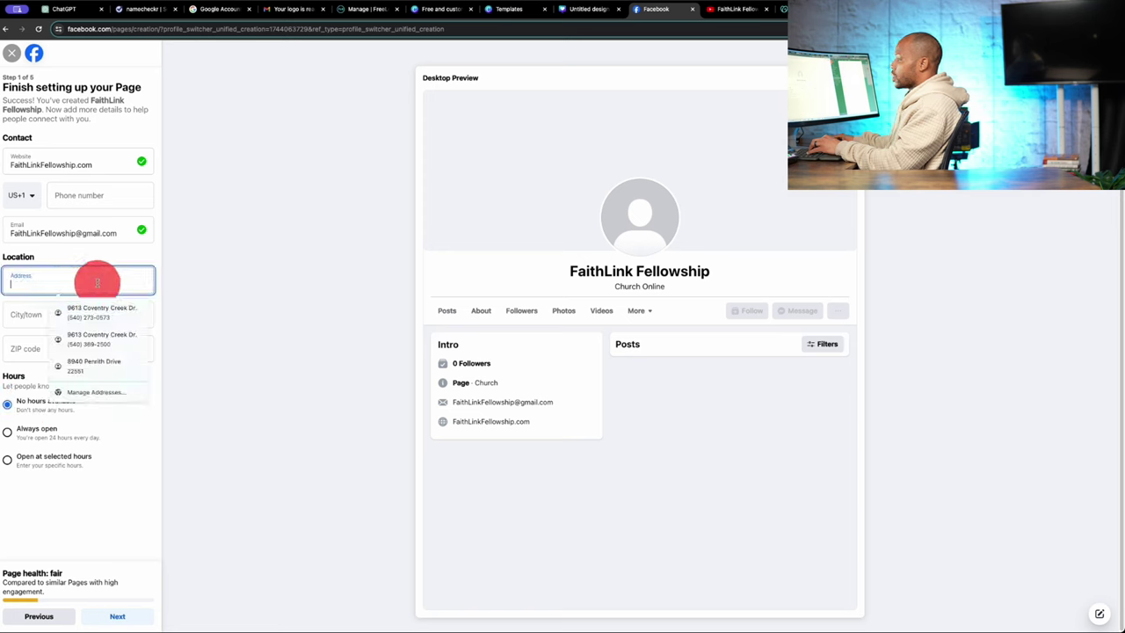
pyautogui.write('0')
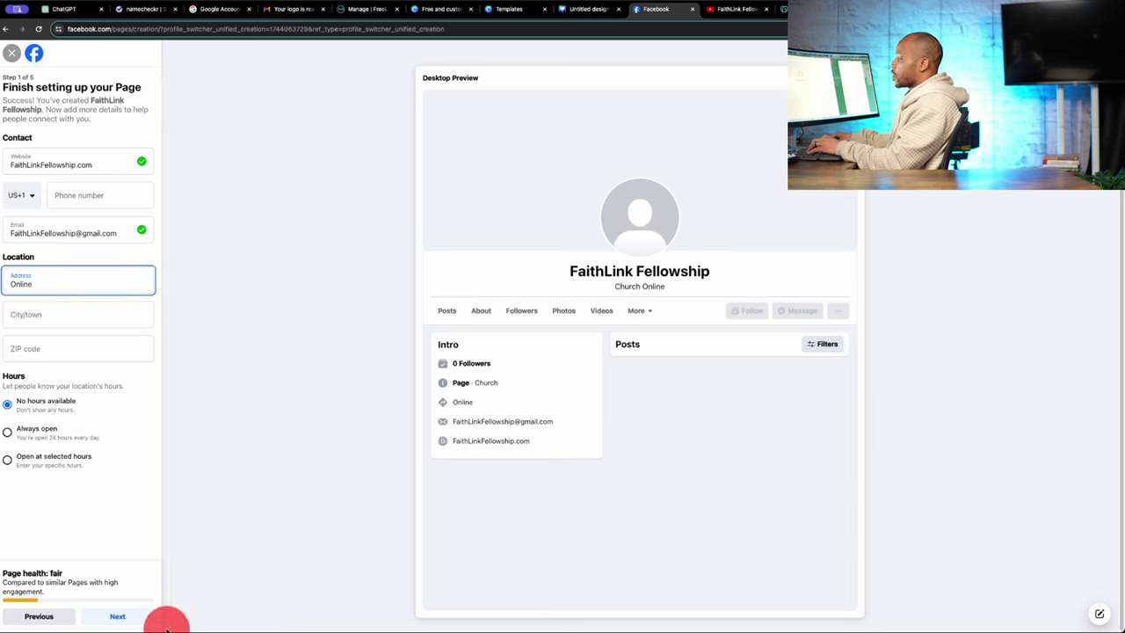
pyautogui.click(122, 614)
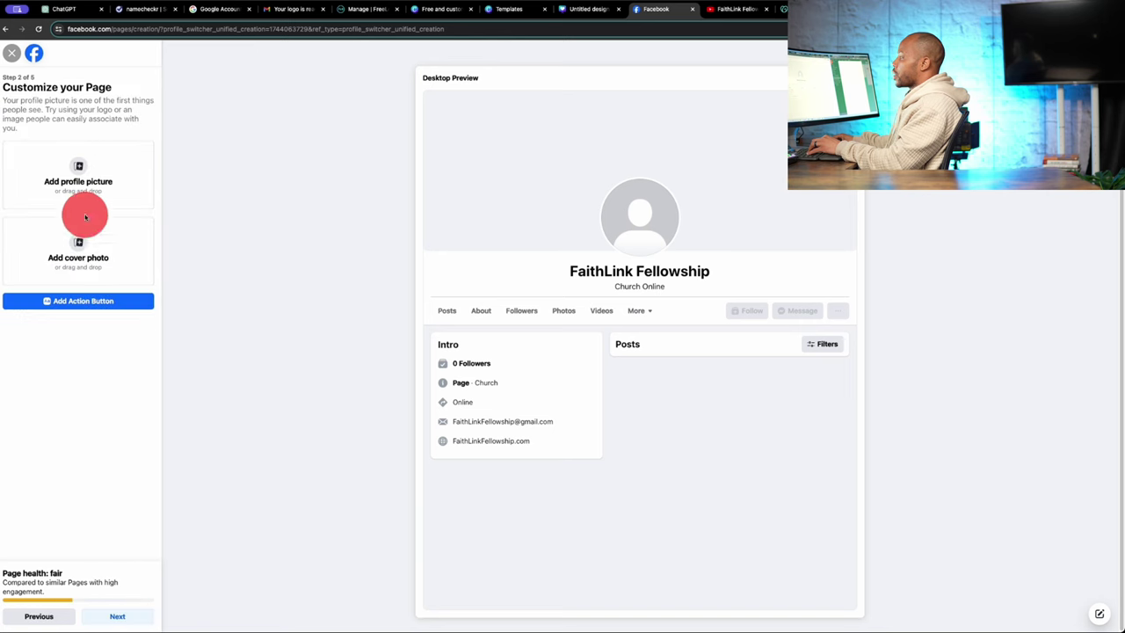
# Step: Upload the banner design as cover photo and the logo as profile picture, then continue
pyautogui.click(79, 246)
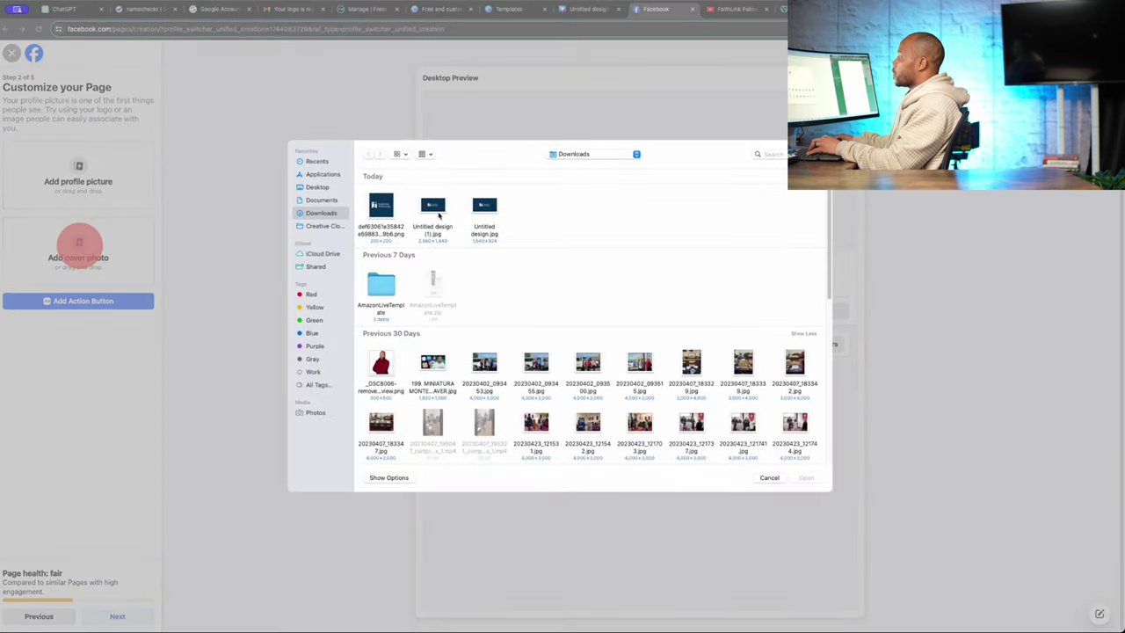
pyautogui.doubleClick(473, 207)
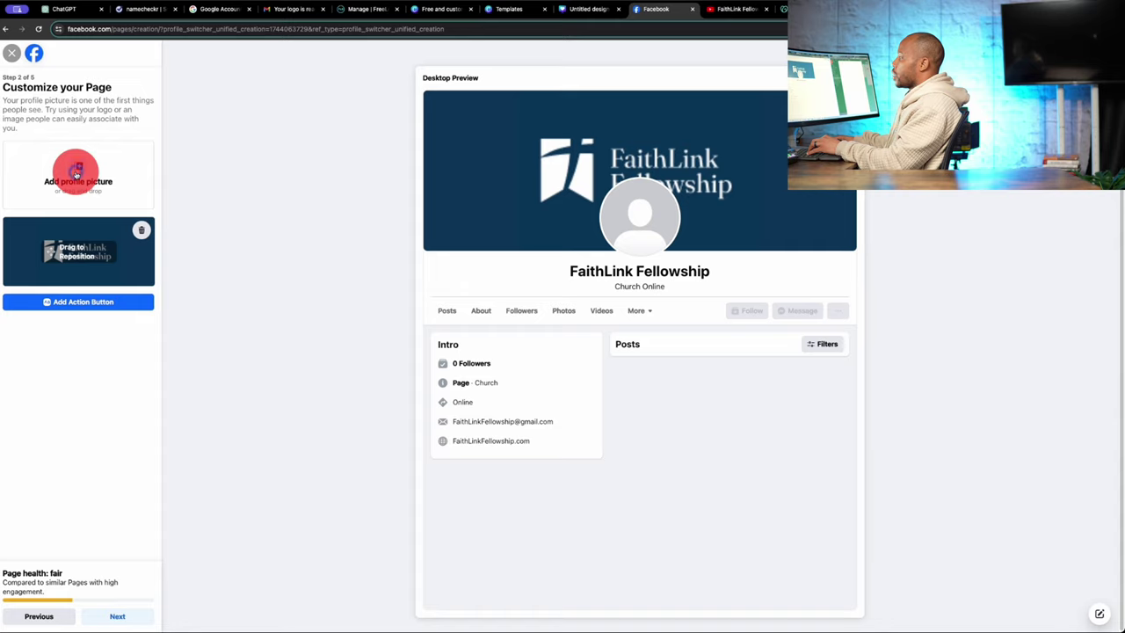
pyautogui.click(77, 174)
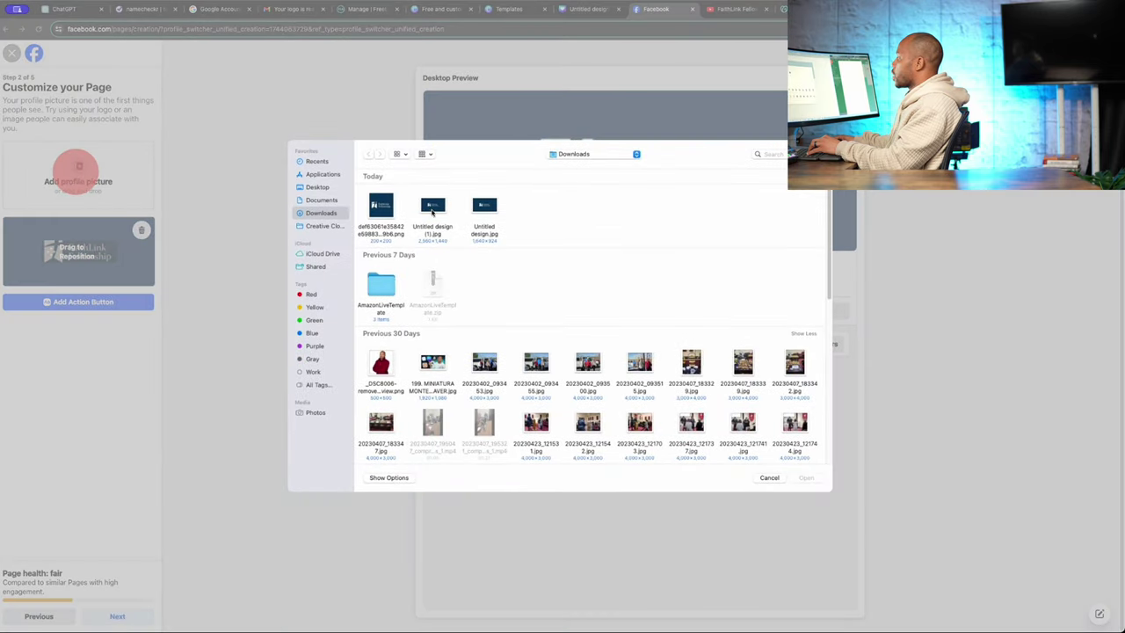
pyautogui.doubleClick(483, 214)
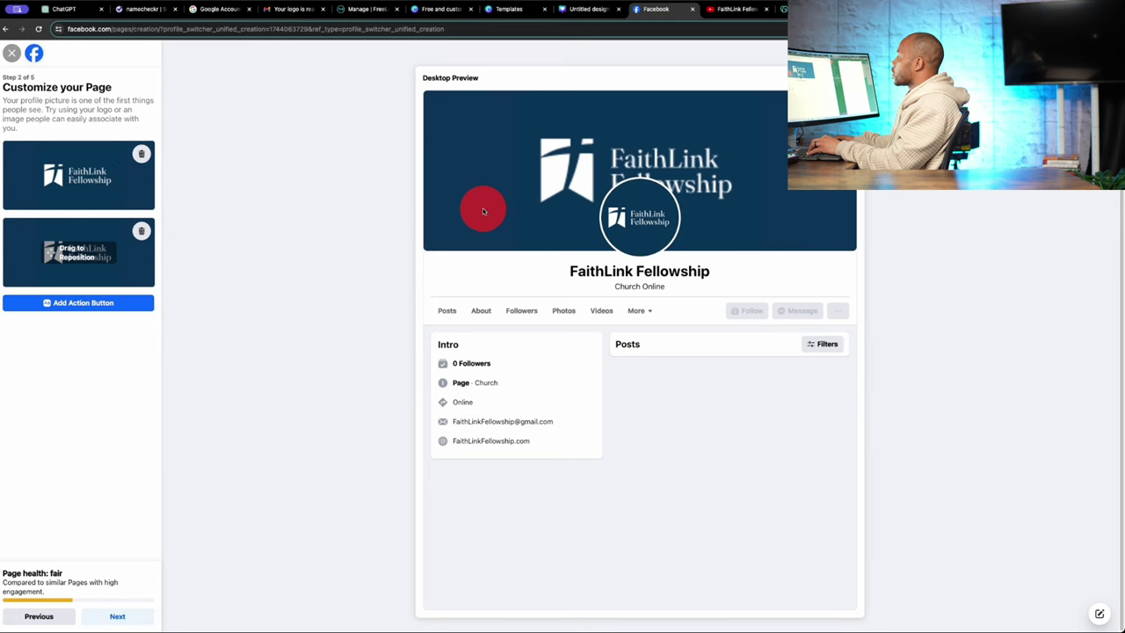
pyautogui.click(117, 615)
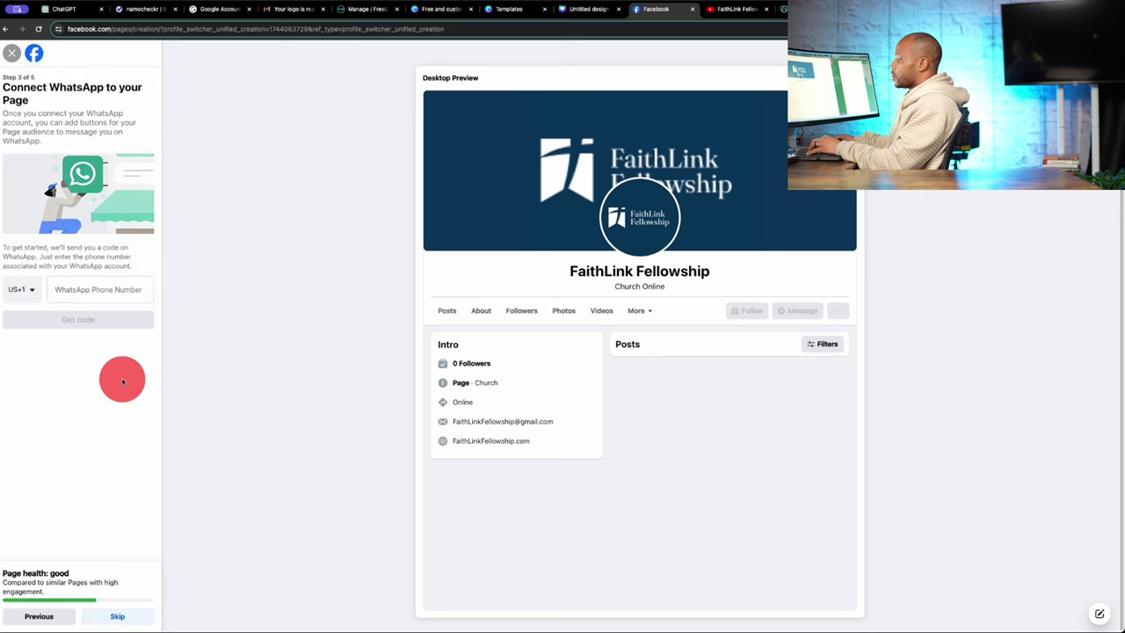
# Step: Skip WhatsApp and friend invites, finish setup, dismiss the welcome message, and open Edit Page
pyautogui.click(118, 615)
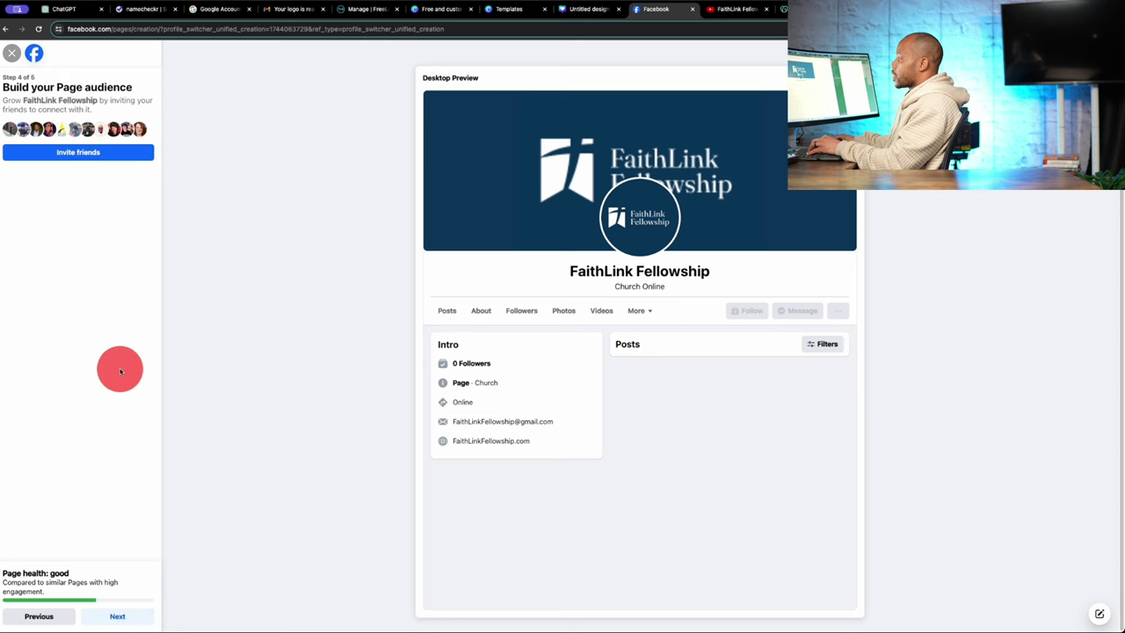
pyautogui.click(117, 613)
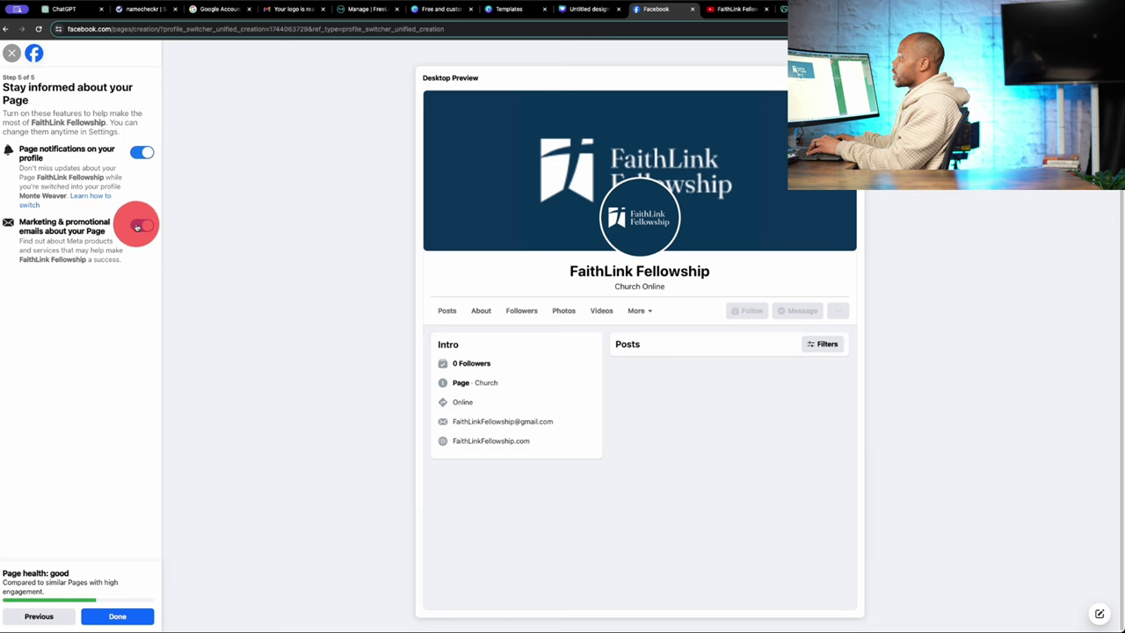
pyautogui.click(123, 616)
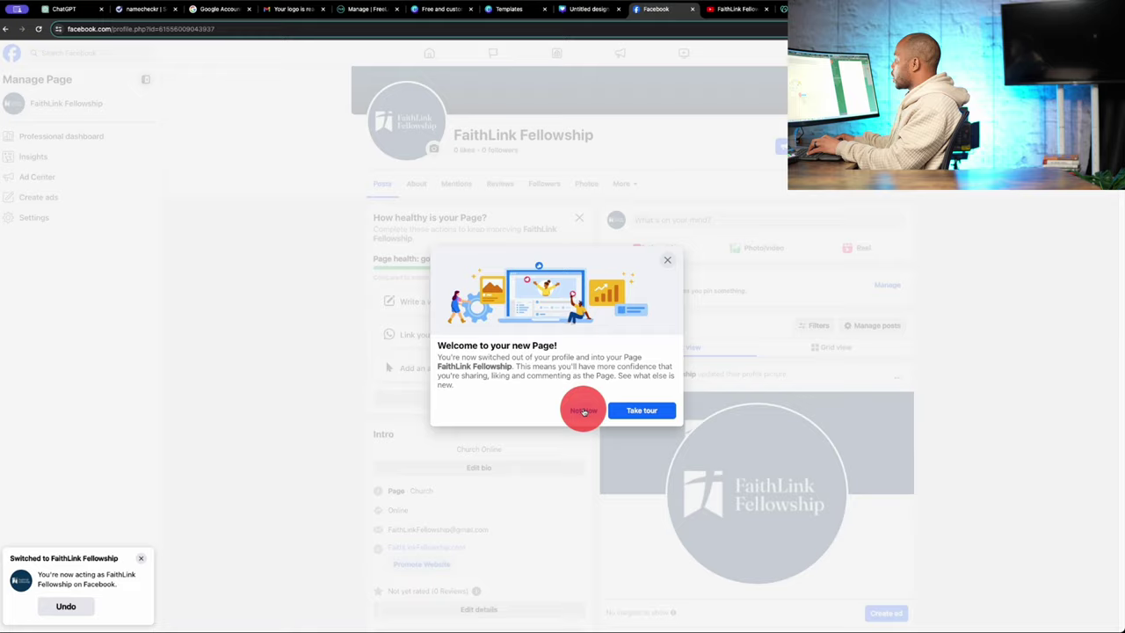
pyautogui.click(583, 410)
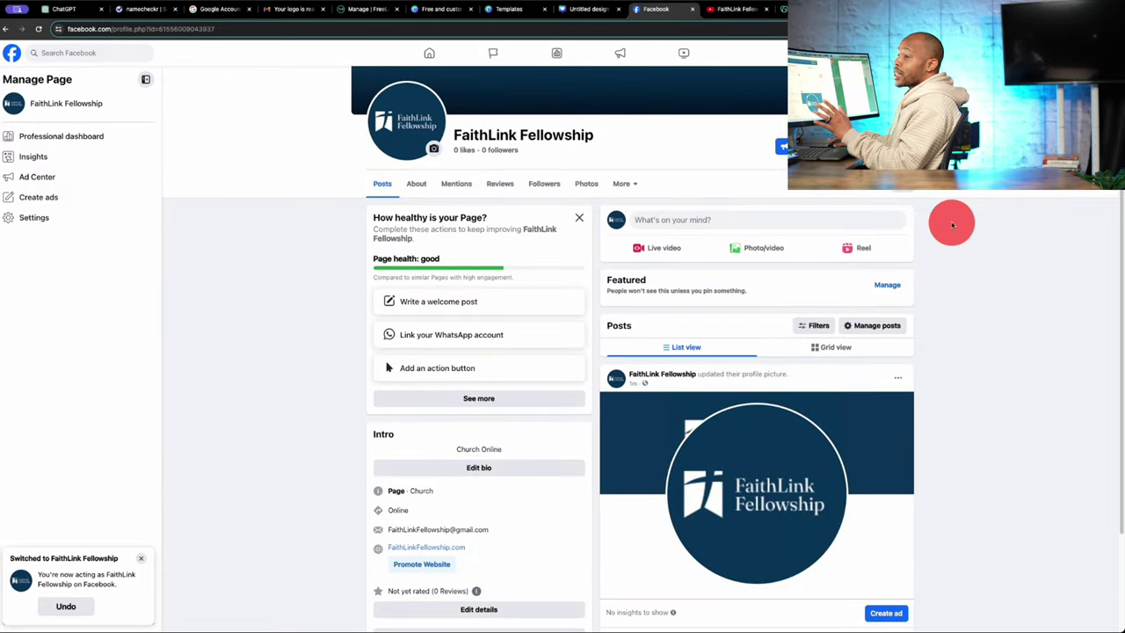
pyautogui.click(844, 146)
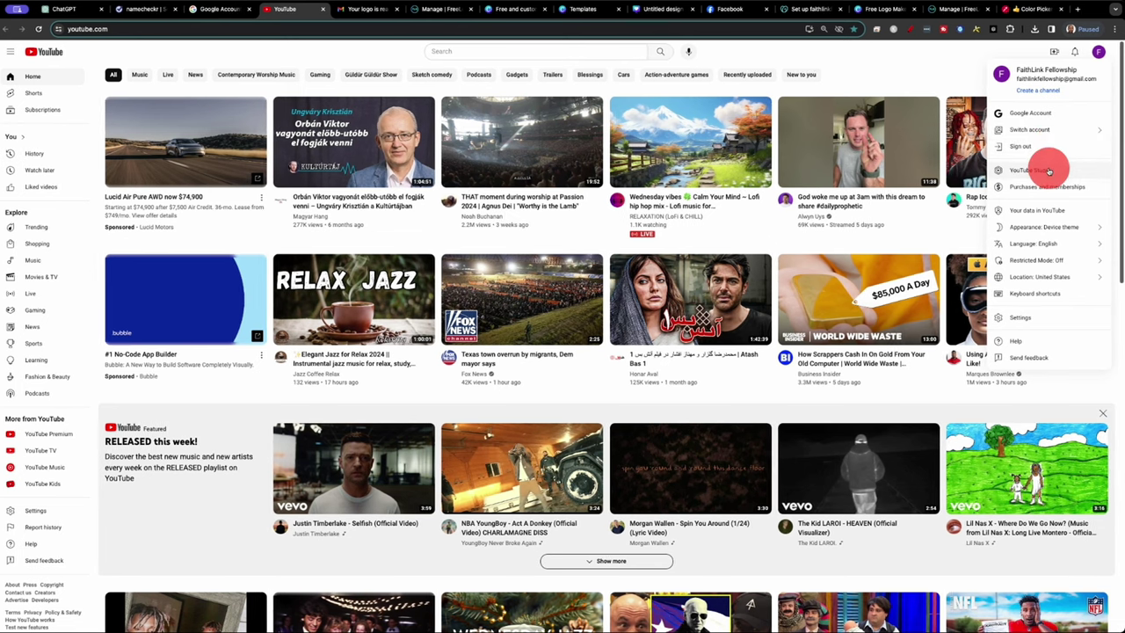
# Step: Create the FaithLink Fellowship YouTube channel from the account menu
pyautogui.click(1049, 168)
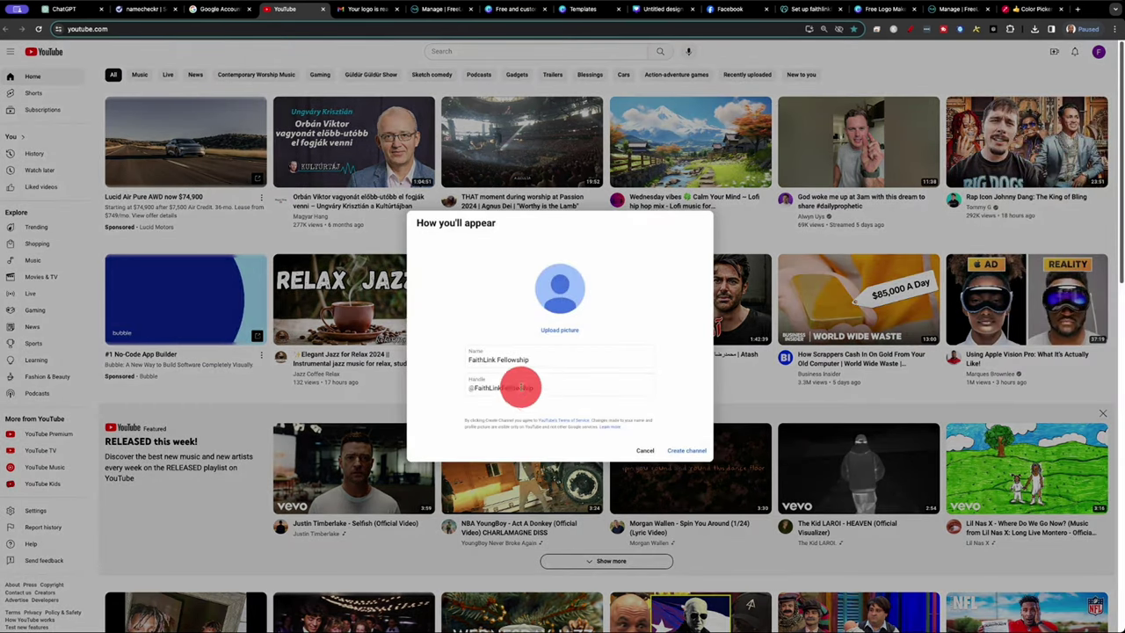
pyautogui.click(683, 451)
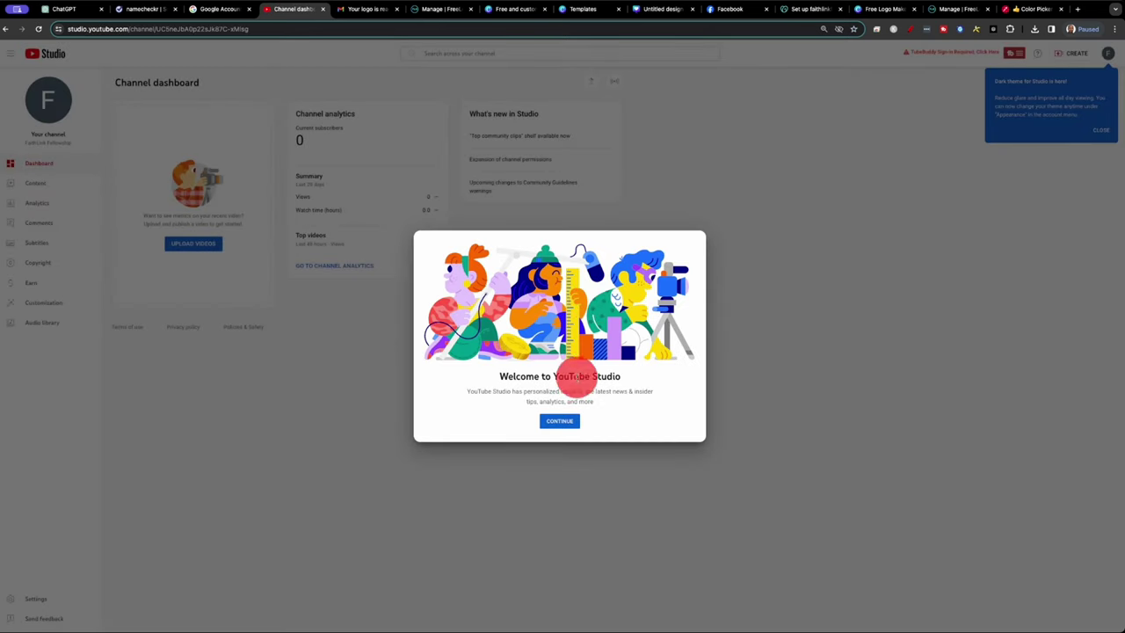
# Step: Dismiss the Studio welcome, open the channel page, browse settings unchanged, and view Branding and Layout tabs
pyautogui.click(562, 420)
pyautogui.click(49, 100)
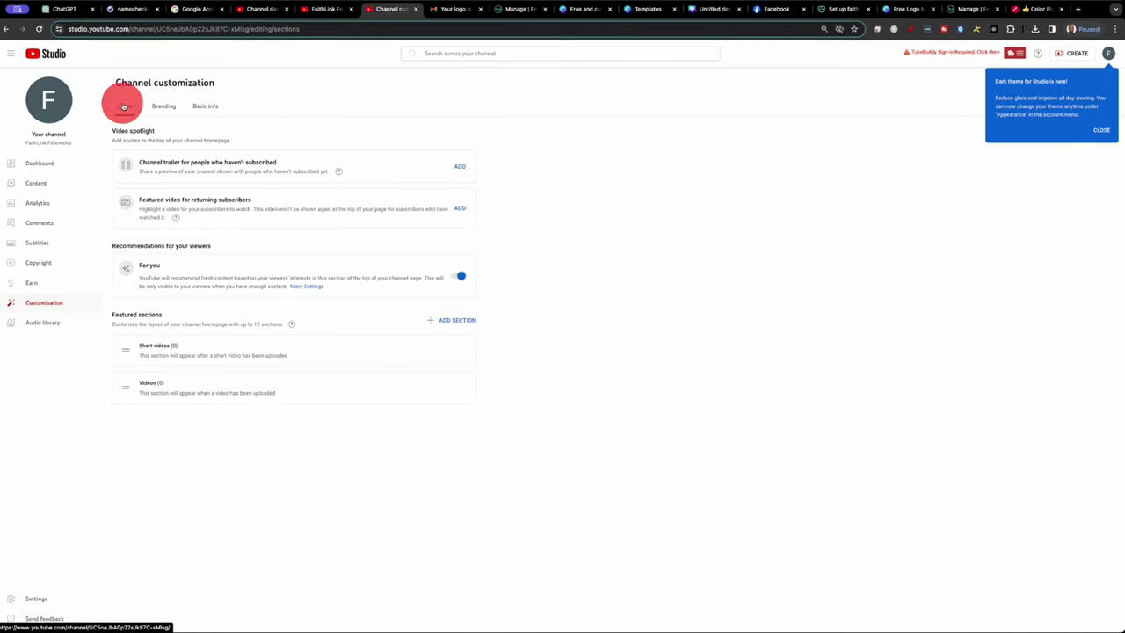
pyautogui.click(42, 601)
pyautogui.click(420, 289)
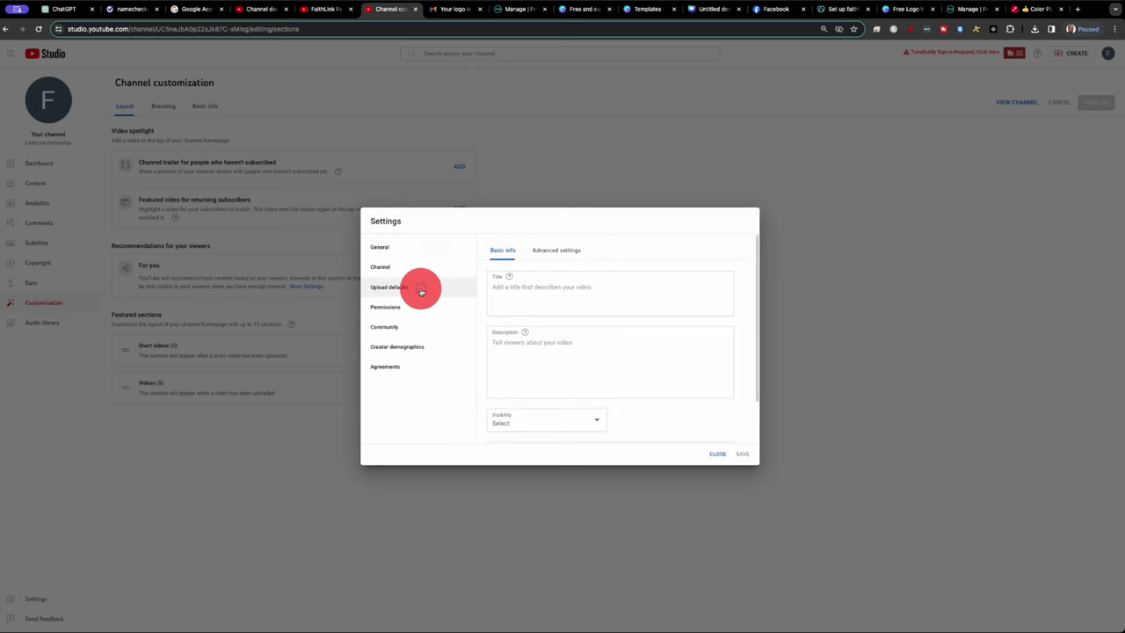
pyautogui.click(419, 265)
pyautogui.click(414, 249)
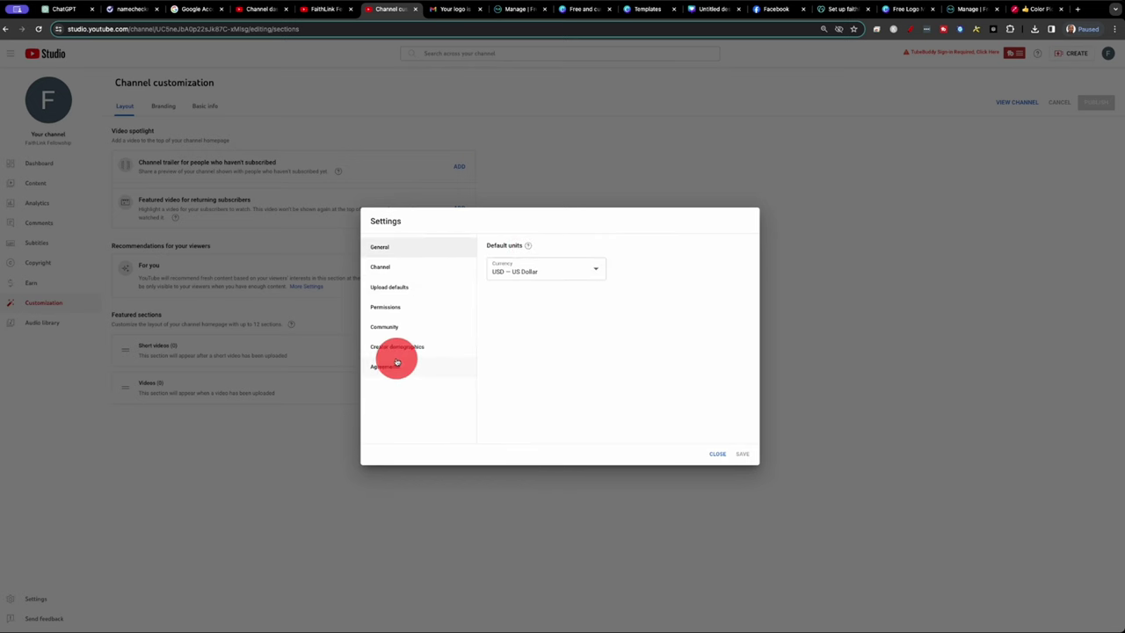
pyautogui.click(719, 454)
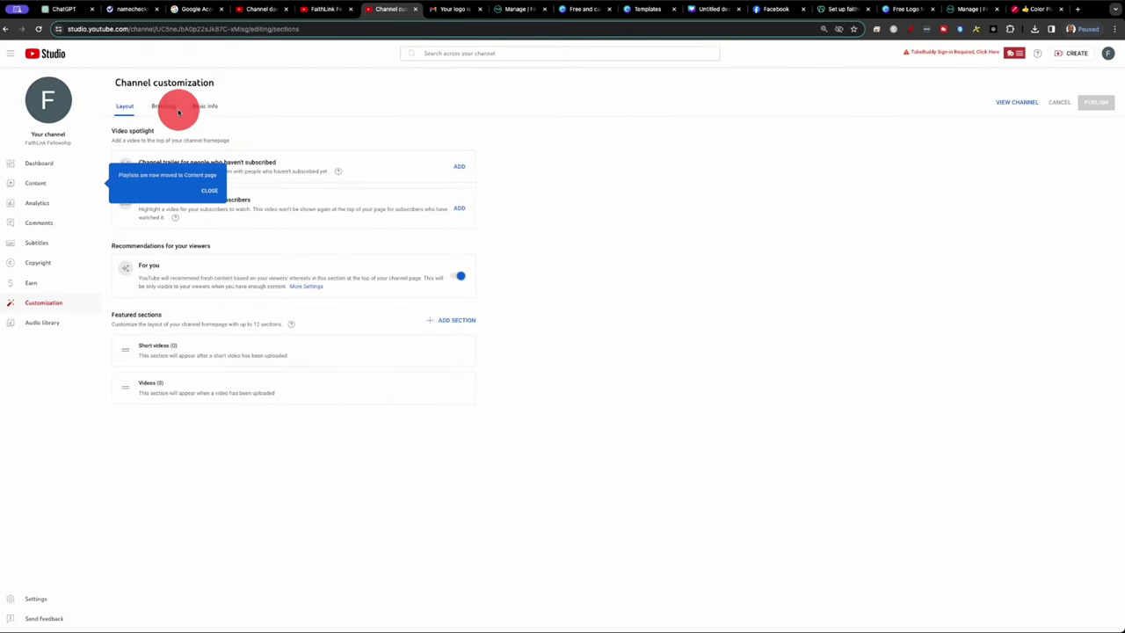
pyautogui.click(176, 107)
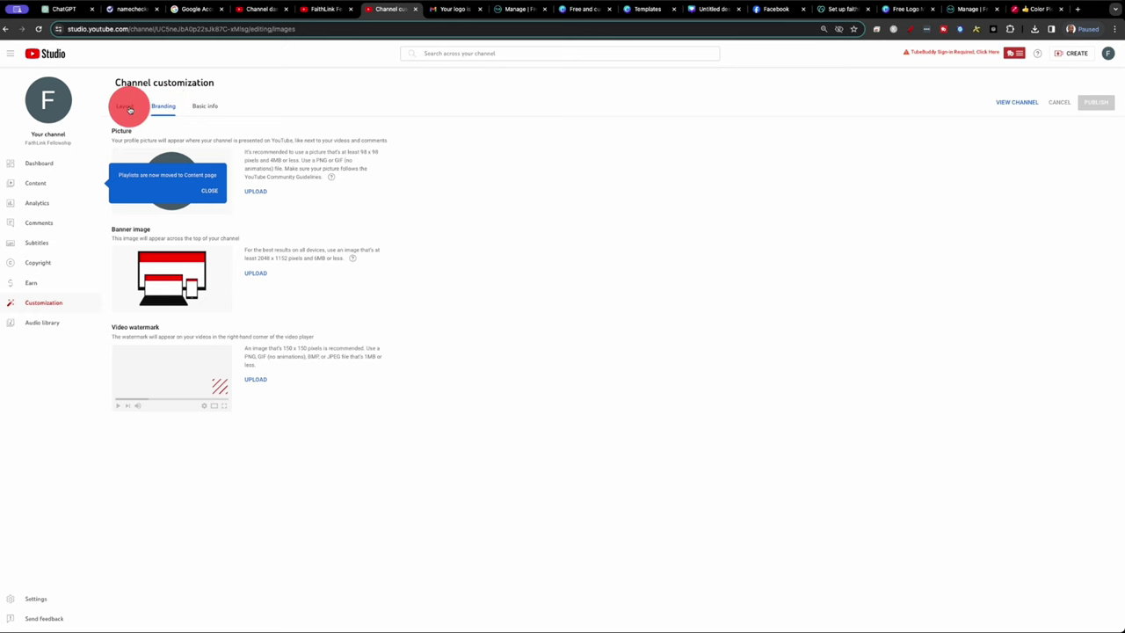
pyautogui.click(138, 113)
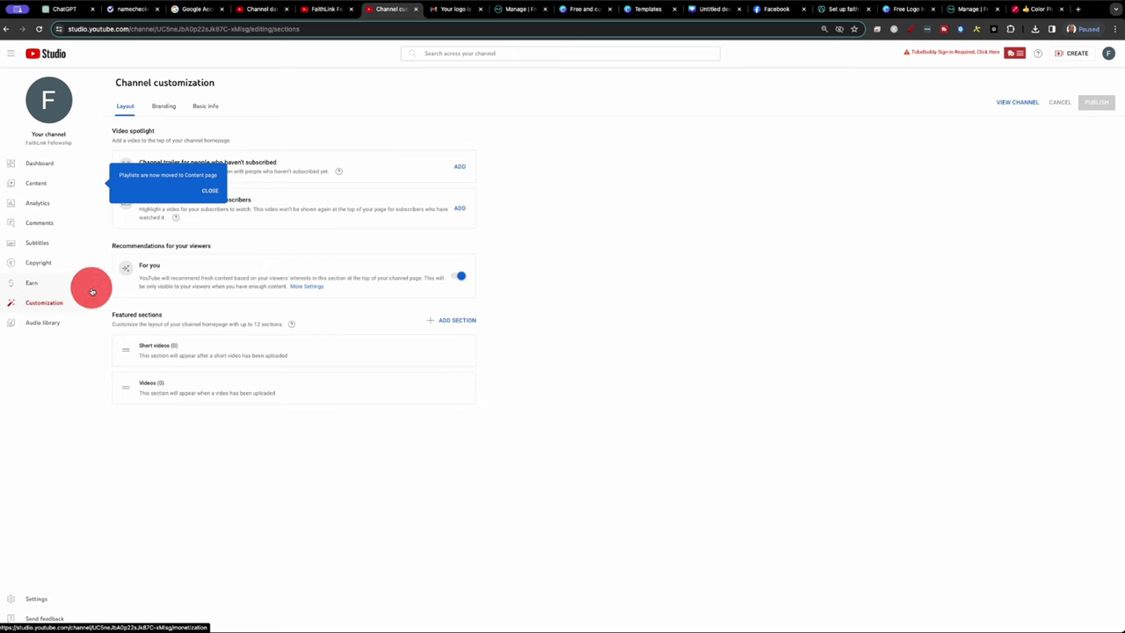
# Step: Upload the FaithLink logo as the channel profile picture and confirm the crop
pyautogui.click(161, 106)
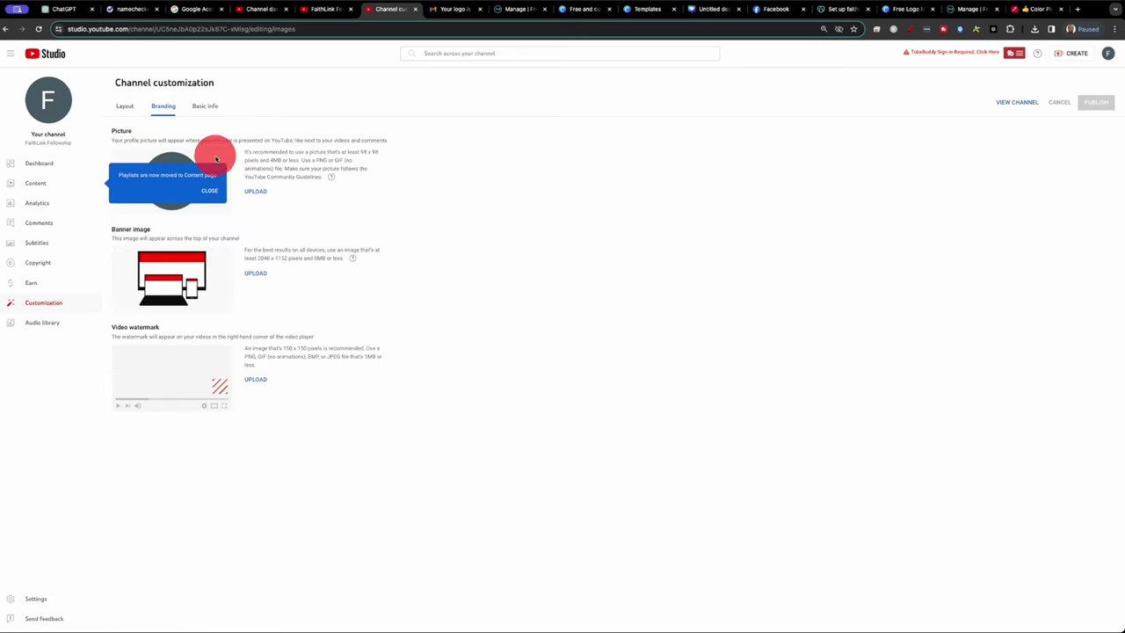
pyautogui.click(204, 191)
pyautogui.click(255, 192)
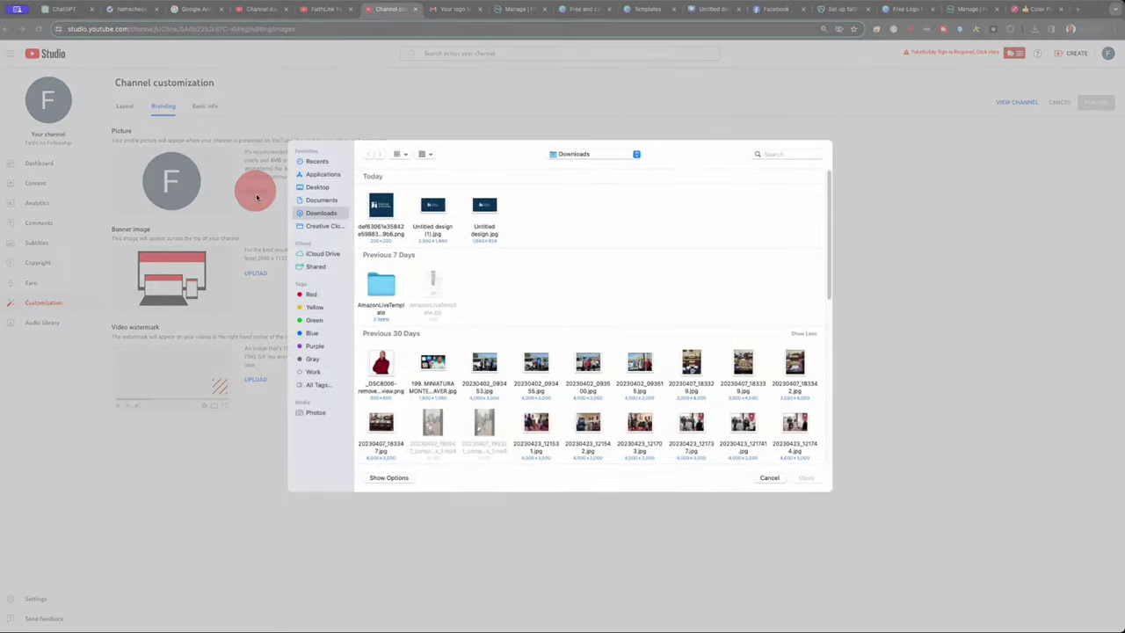
pyautogui.doubleClick(482, 216)
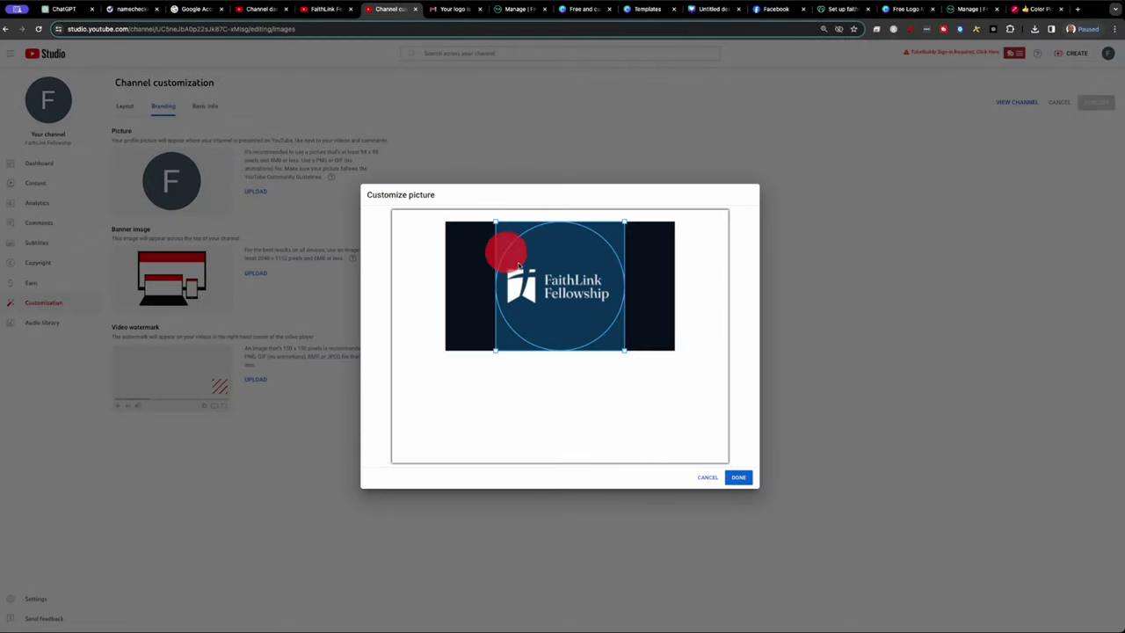
pyautogui.click(696, 438)
pyautogui.click(738, 477)
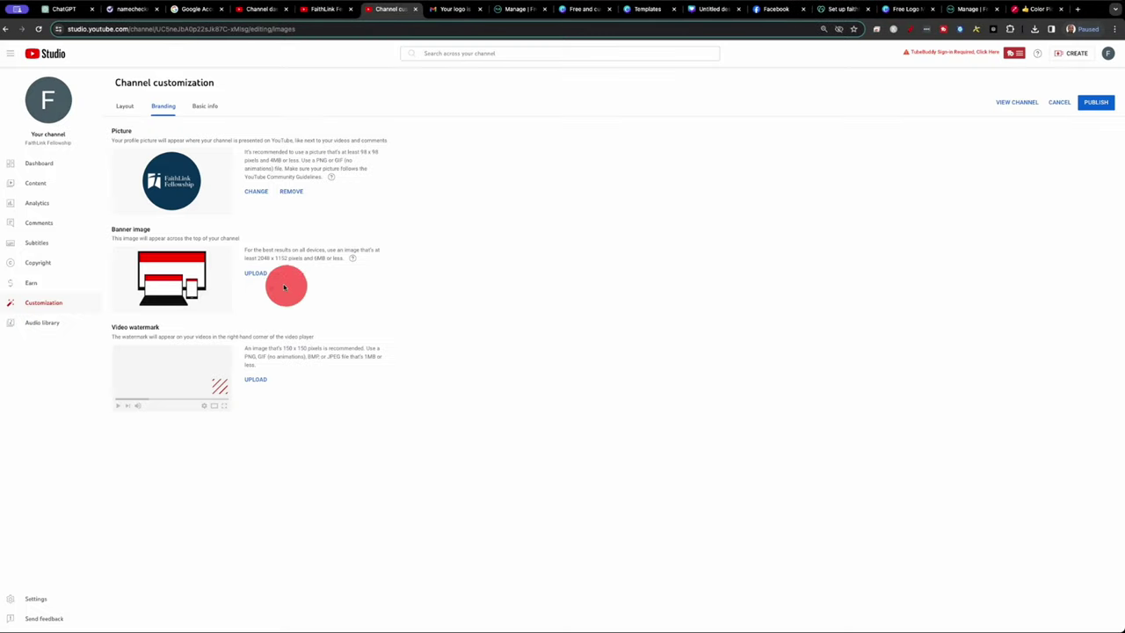
# Step: Upload the FaithLink banner design as the channel banner image
pyautogui.click(255, 274)
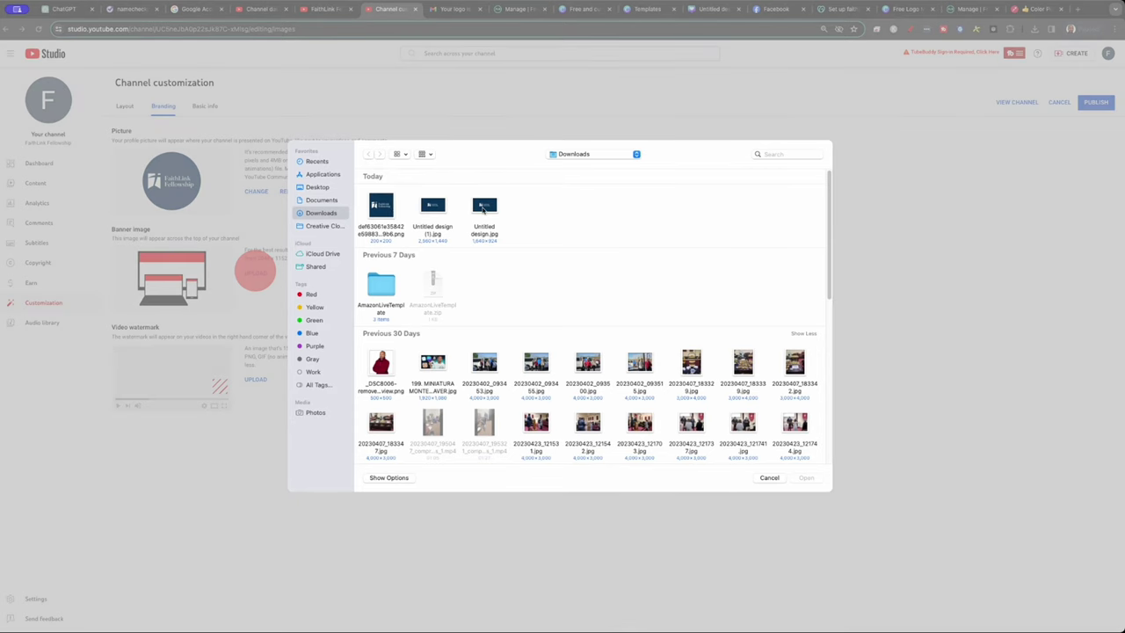
pyautogui.doubleClick(423, 208)
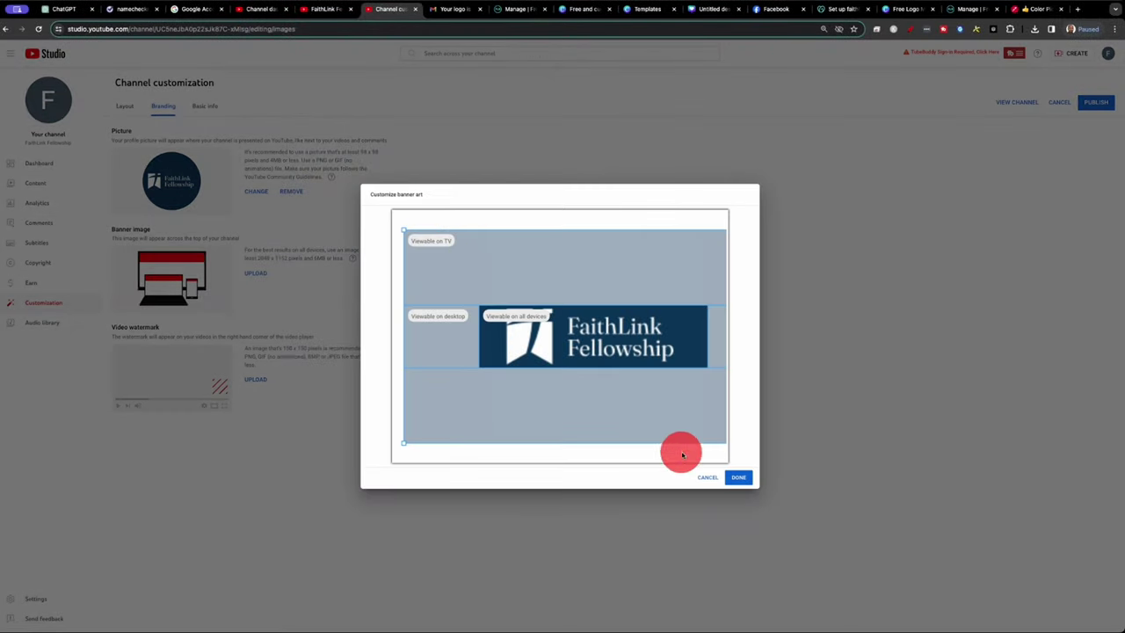
pyautogui.click(737, 476)
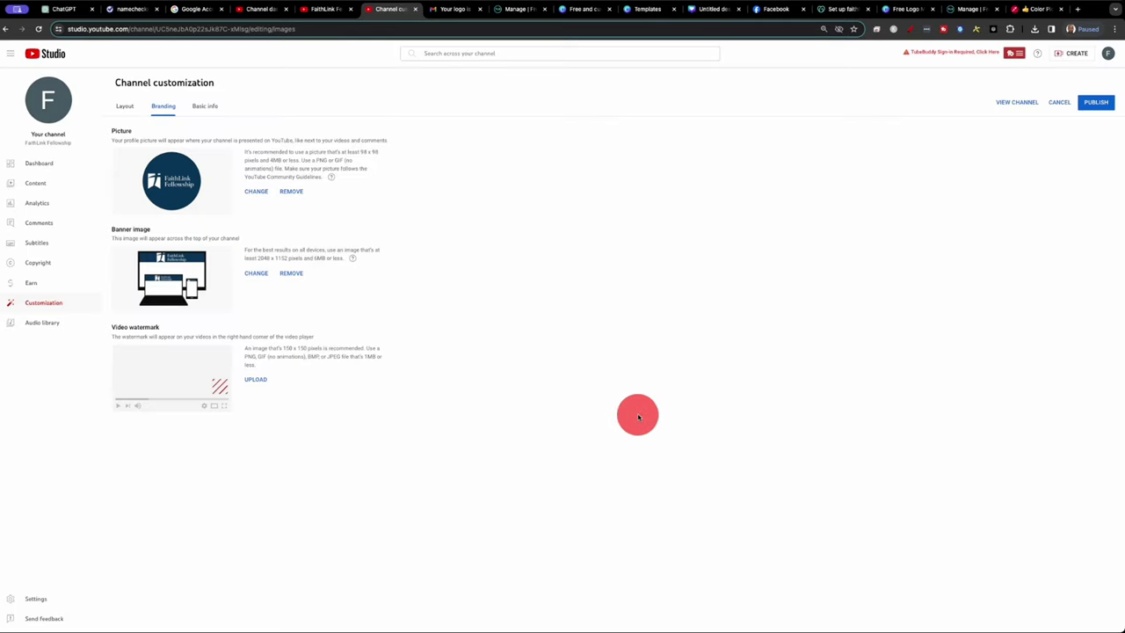
# Step: Upload the logo as the video watermark, shown for the entire video
pyautogui.click(258, 382)
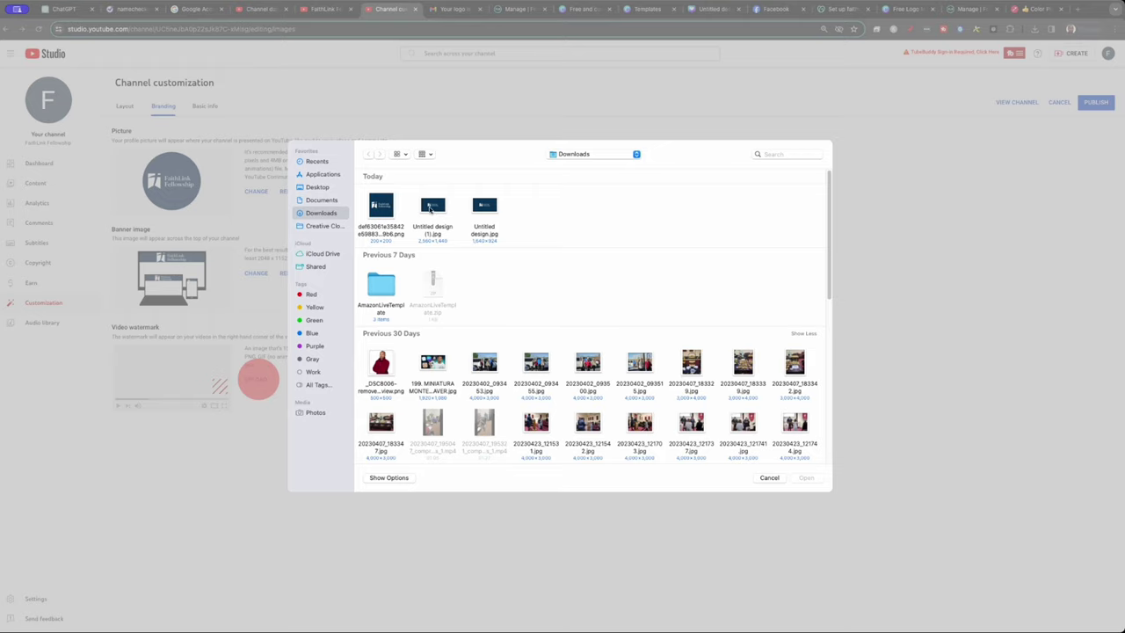
pyautogui.doubleClick(382, 206)
pyautogui.click(738, 473)
pyautogui.click(273, 389)
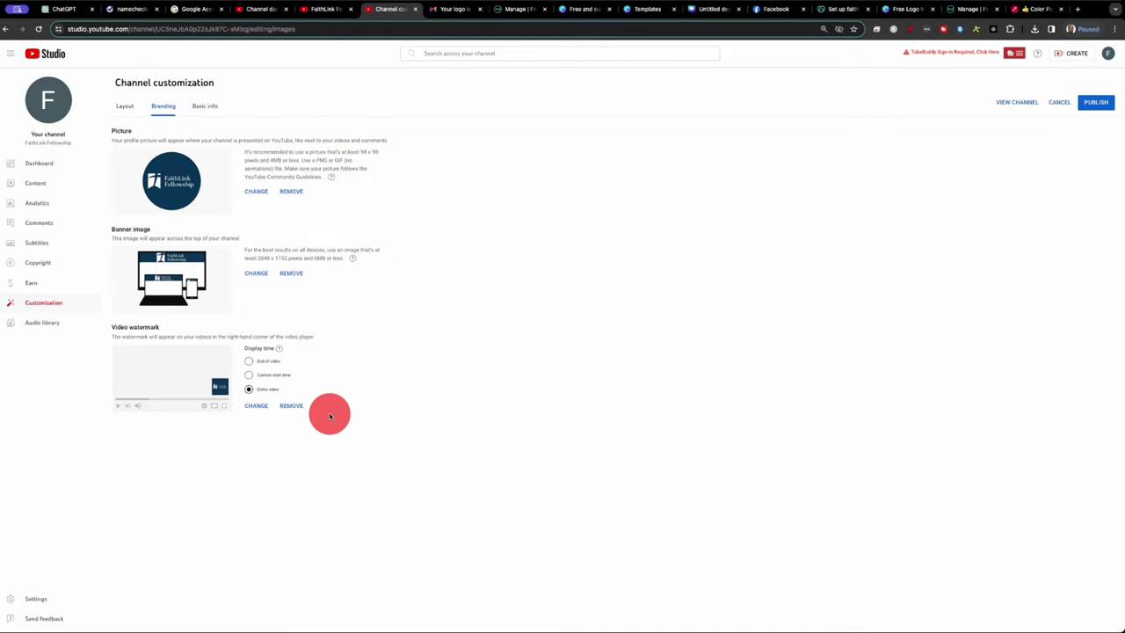
pyautogui.click(53, 170)
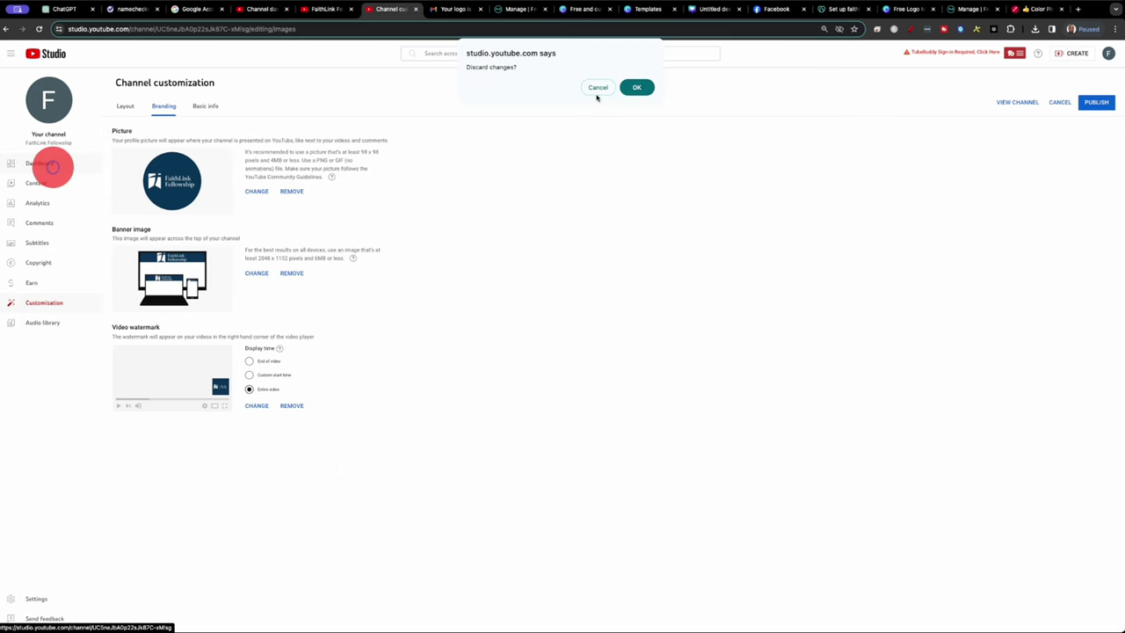
# Step: Keep the unsaved branding, publish it, and open the channel page from the Dashboard
pyautogui.click(597, 87)
pyautogui.click(1086, 103)
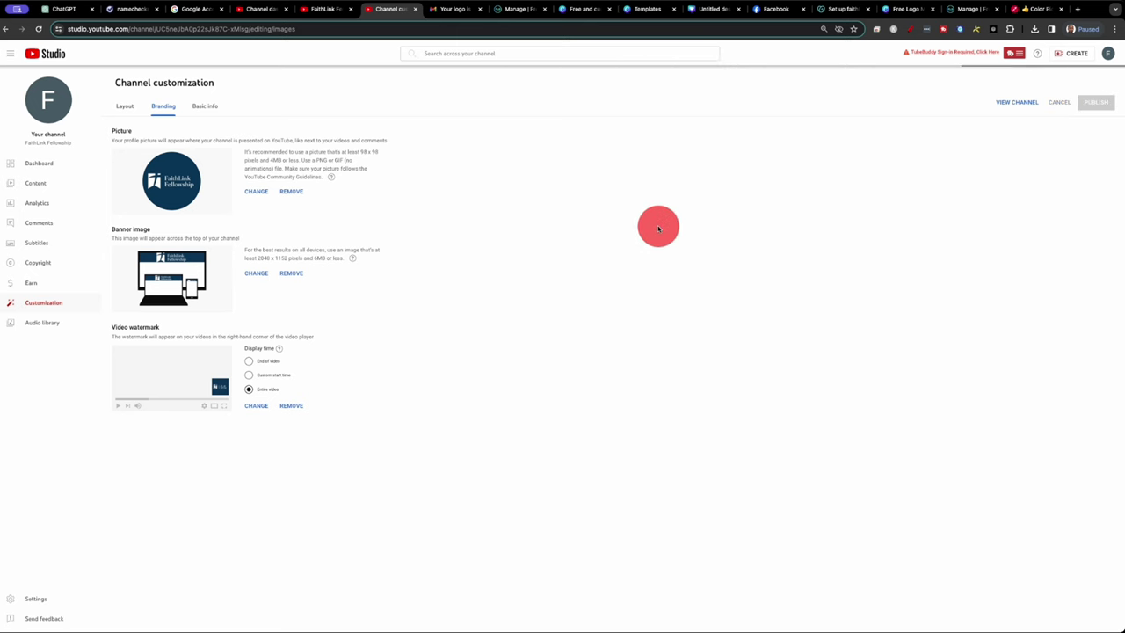
pyautogui.click(60, 163)
pyautogui.click(53, 102)
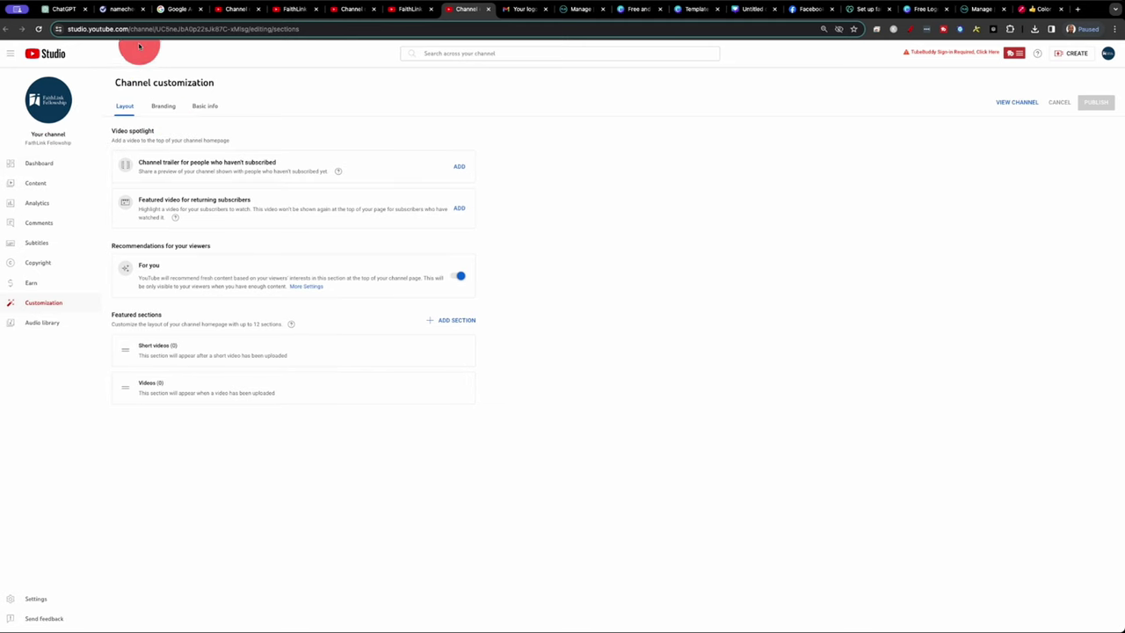
# Step: Try youtube.com/FaithLinkFellowship, close the unavailable page, and return to the FaithLink channel tab
pyautogui.click(344, 27)
pyautogui.write('you')
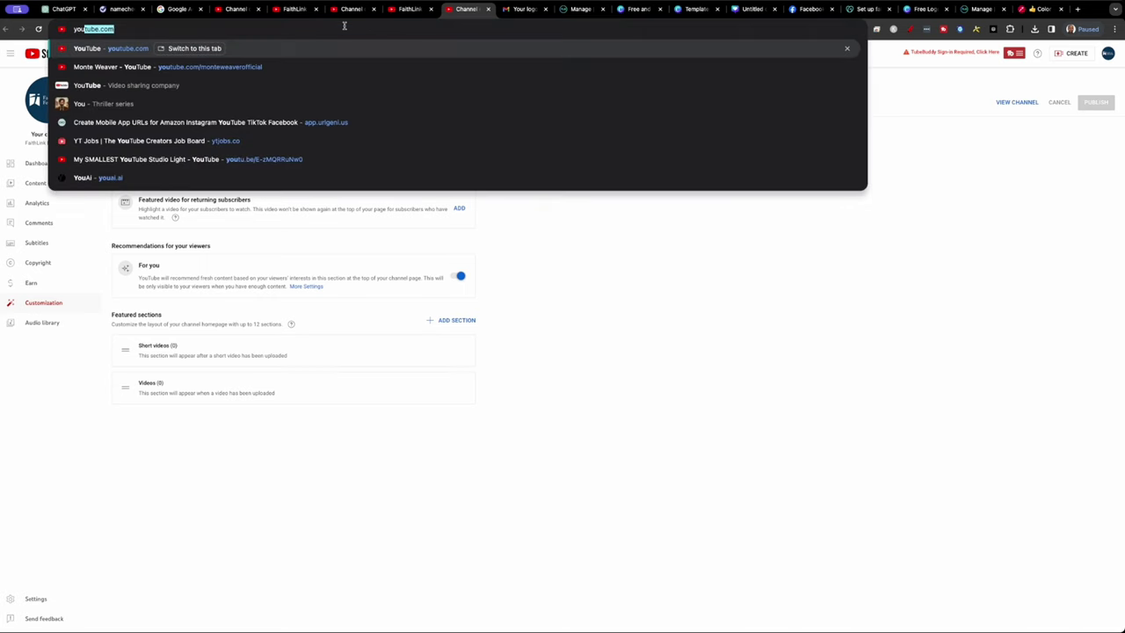
pyautogui.write('tube.com/')
pyautogui.write('FaithLinkFellowship')
pyautogui.press('Return')
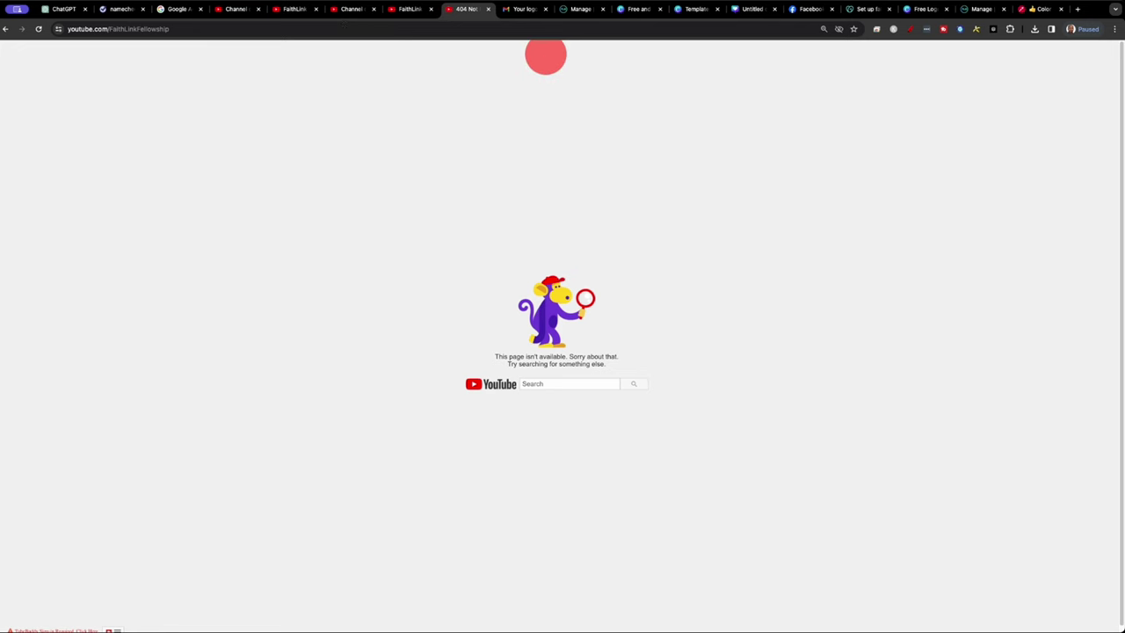
pyautogui.click(489, 10)
pyautogui.click(415, 10)
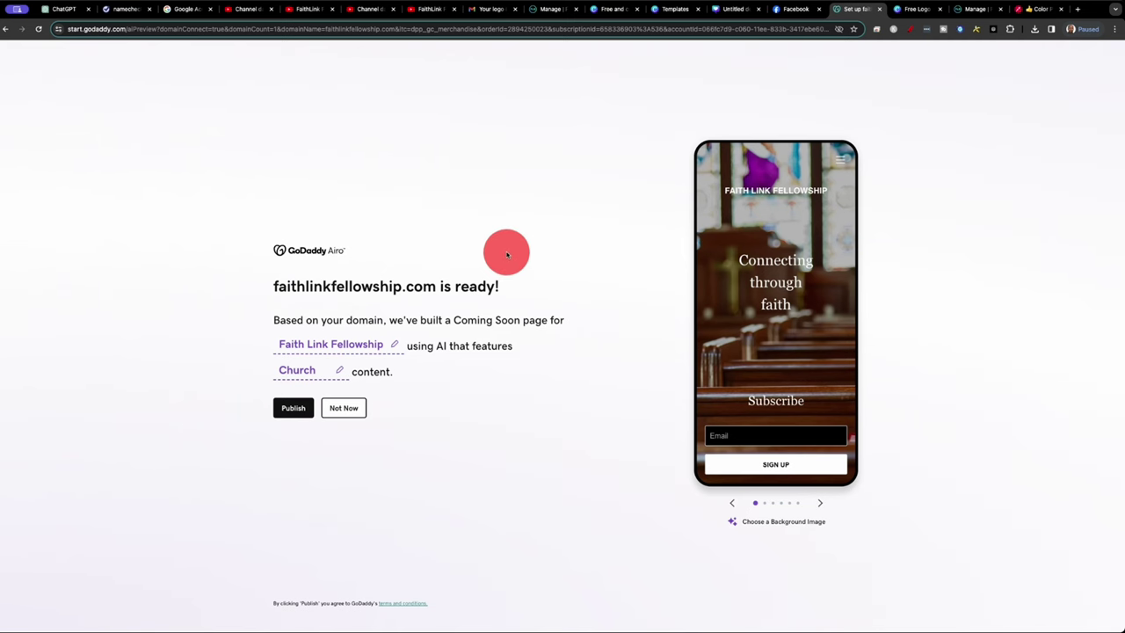
# Step: Publish the Coming Soon page to faithlinkfellowship.com
pyautogui.click(297, 408)
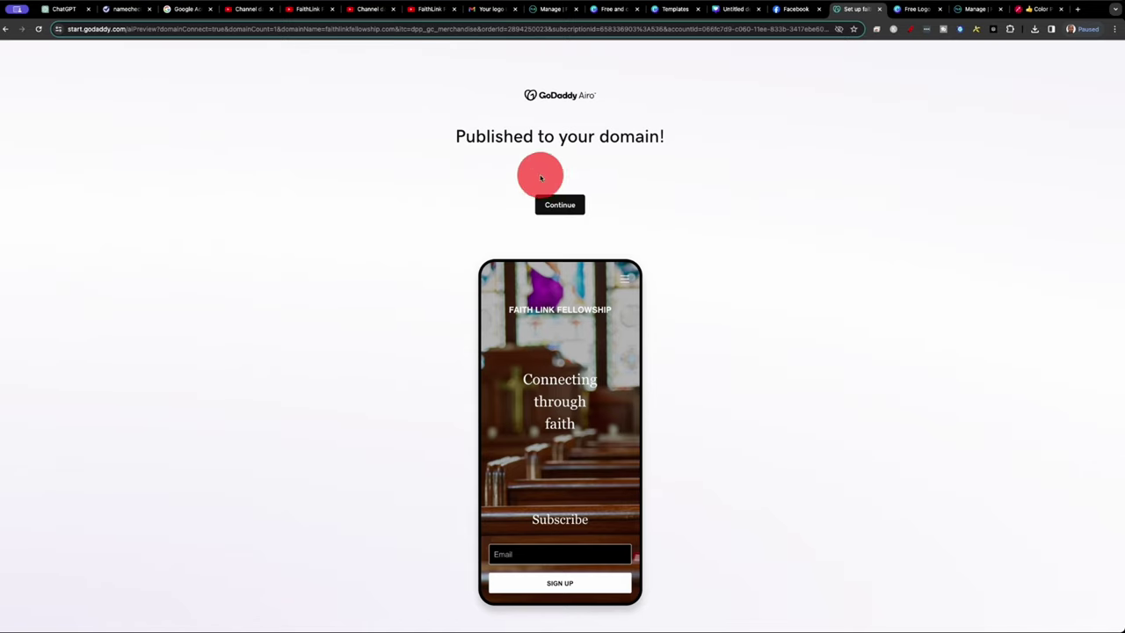
# Step: Continue past the publish confirmation, view the Customized Website, and start editing it
pyautogui.click(560, 202)
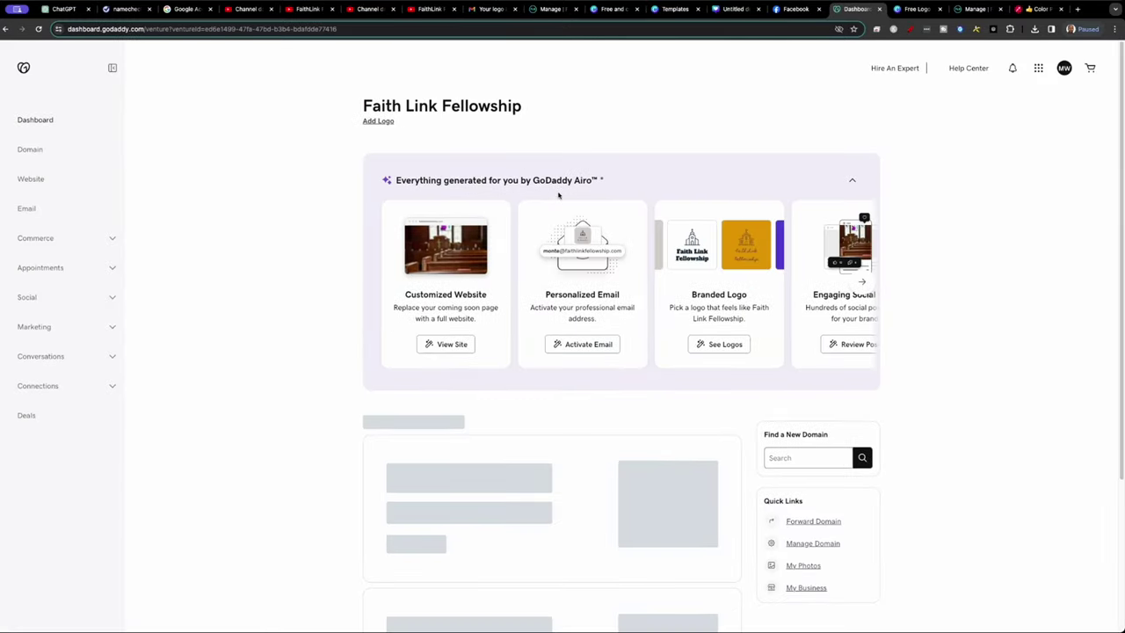
pyautogui.moveTo(539, 269)
pyautogui.mouseDown()
pyautogui.moveTo(585, 284)
pyautogui.moveTo(600, 341)
pyautogui.mouseUp()
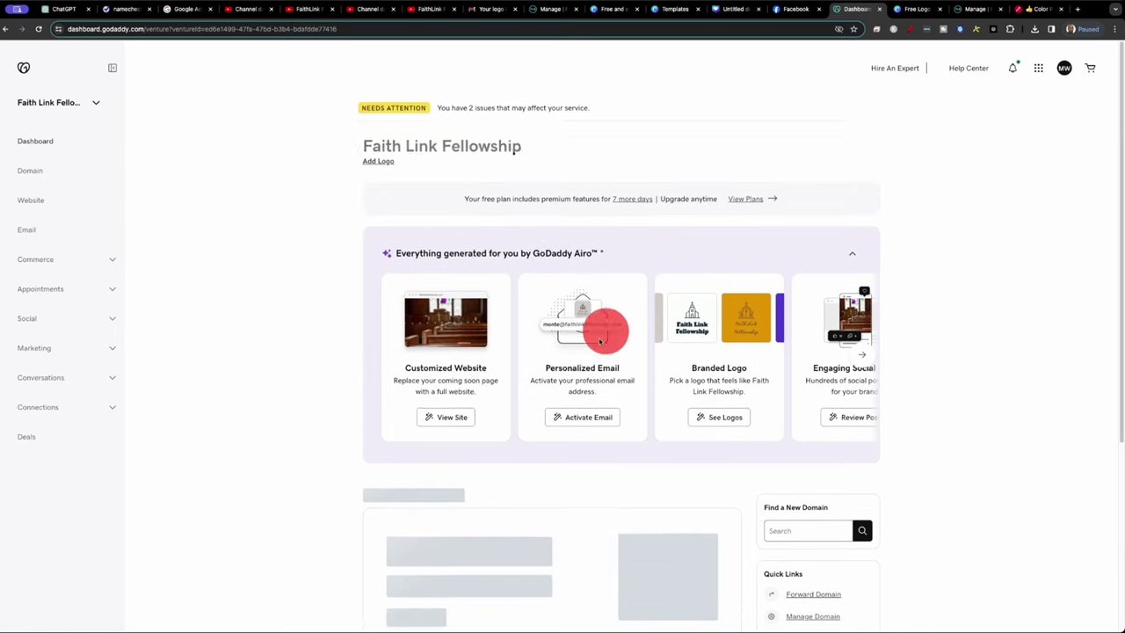
pyautogui.click(454, 416)
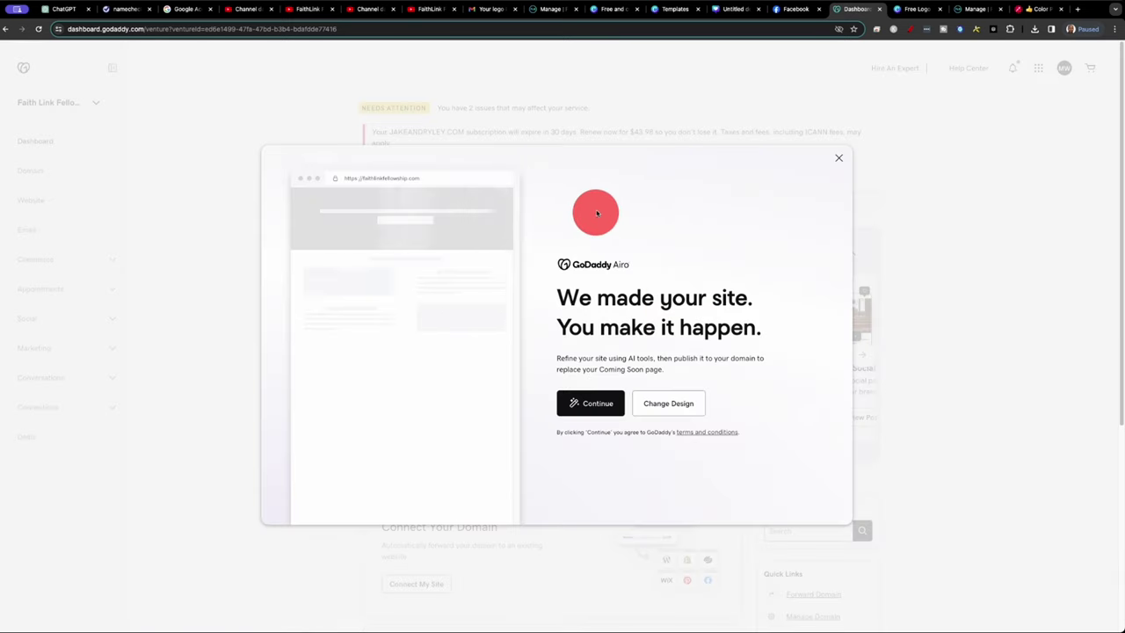
pyautogui.click(600, 404)
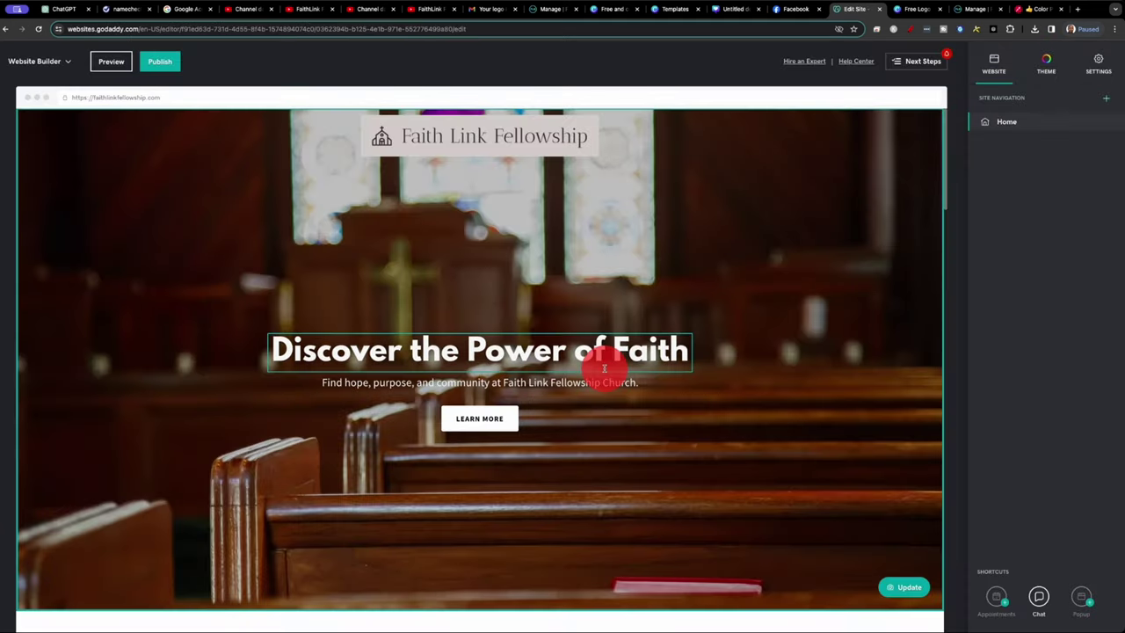
# Step: Dismiss the welcome tour and open the Our Mission paragraph under About Faith Link Fellowship for editing
pyautogui.click(647, 401)
pyautogui.scroll(-5, 701, 422)
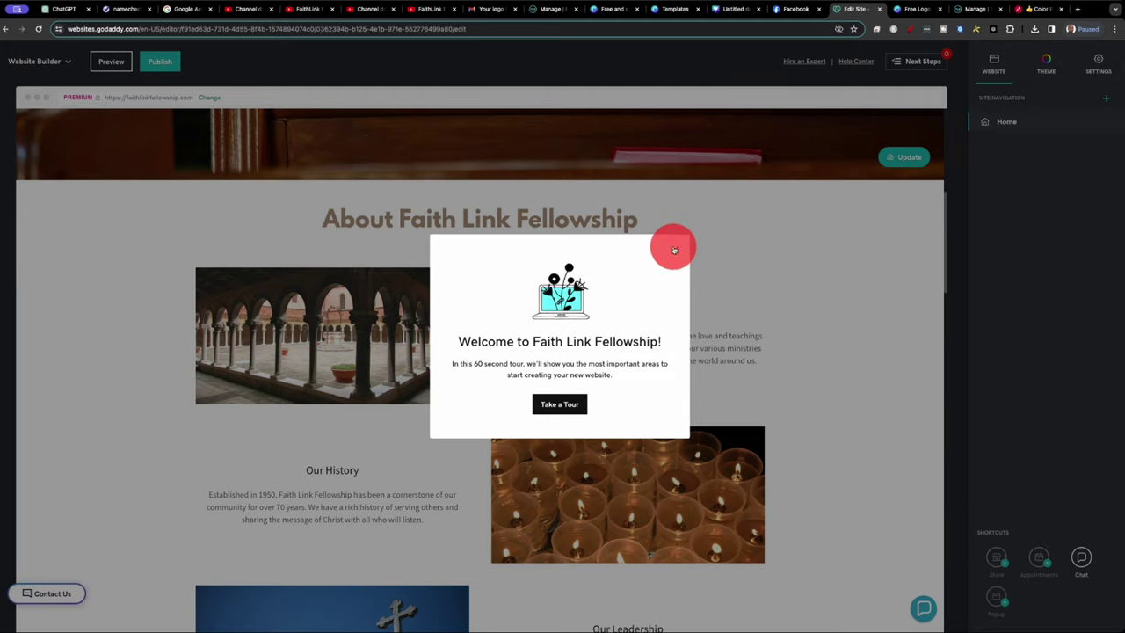
pyautogui.click(673, 249)
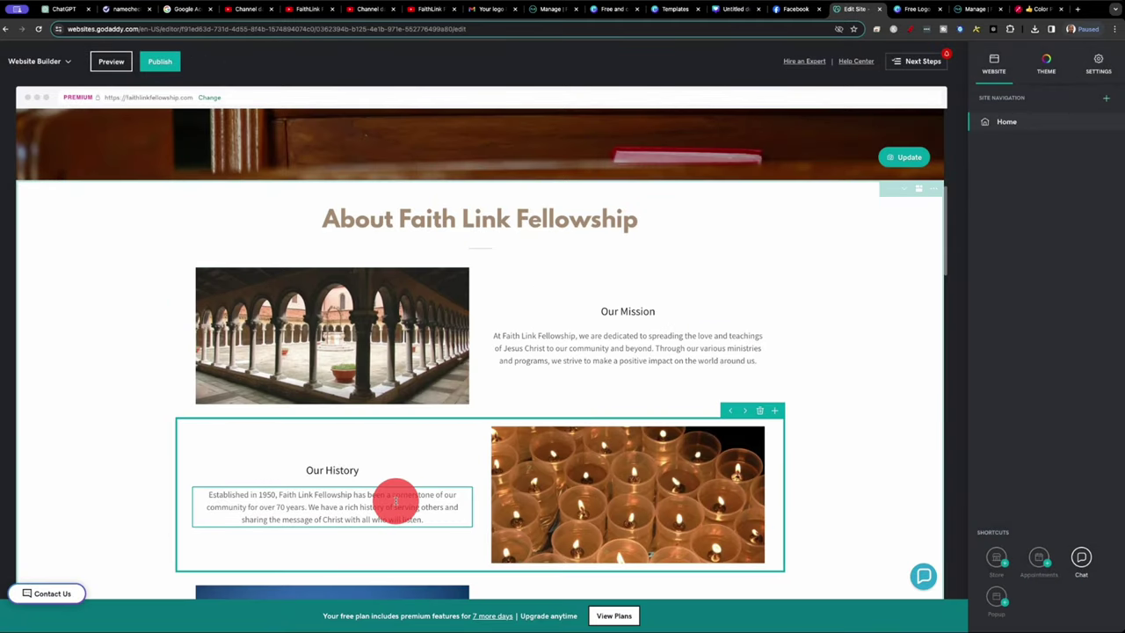
pyautogui.click(580, 365)
pyautogui.scroll(-1, 584, 347)
pyautogui.click(590, 315)
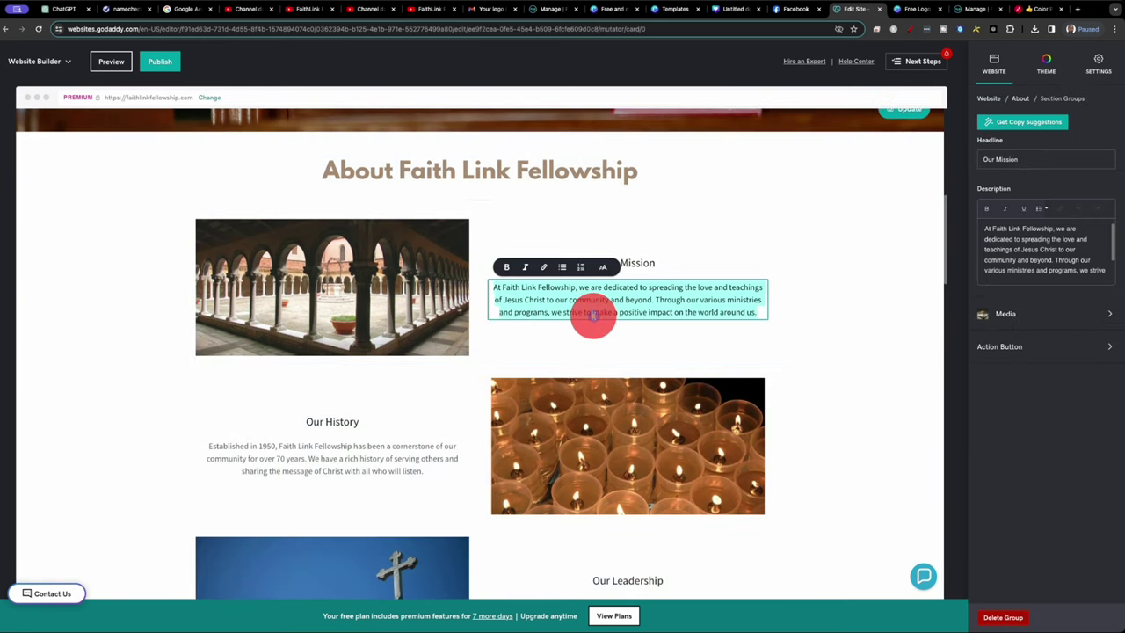
# Step: Select and copy the FaithLink Fellowship vision statement from the ChatGPT response
pyautogui.press('super+1')
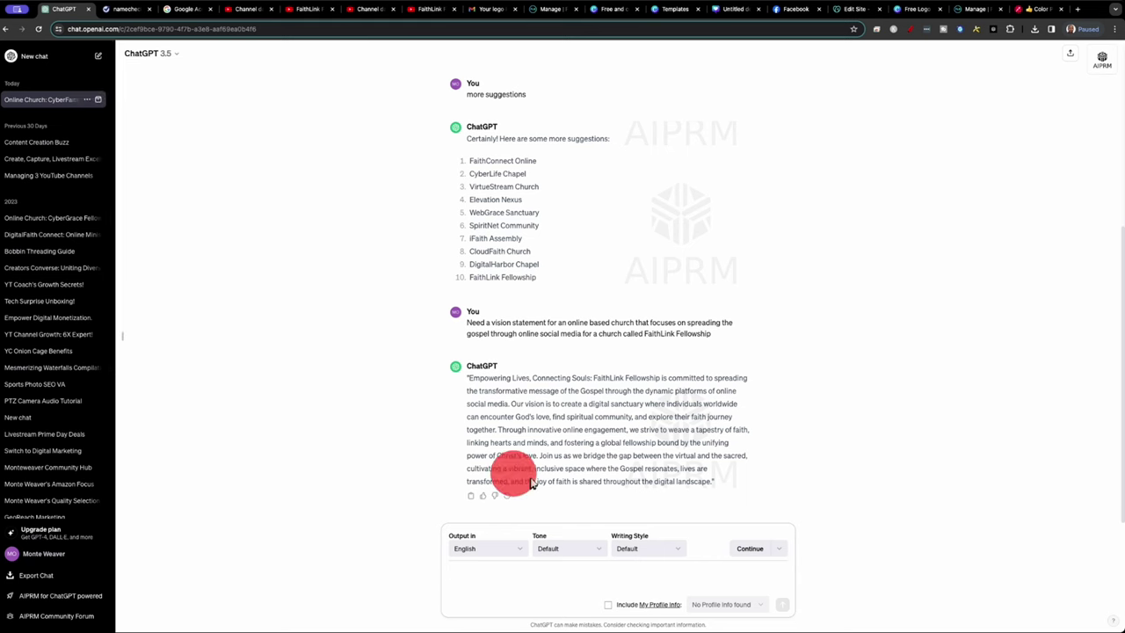
pyautogui.moveTo(464, 377); pyautogui.dragTo(736, 488)
pyautogui.hotkey('ctrl', 'c')
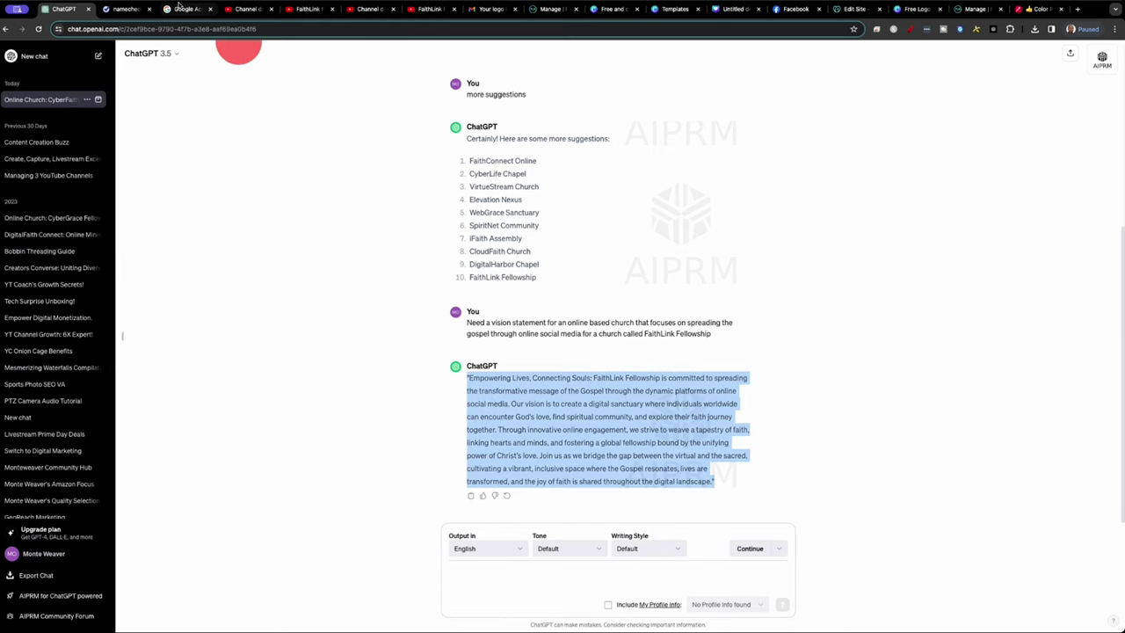
pyautogui.click(975, 9)
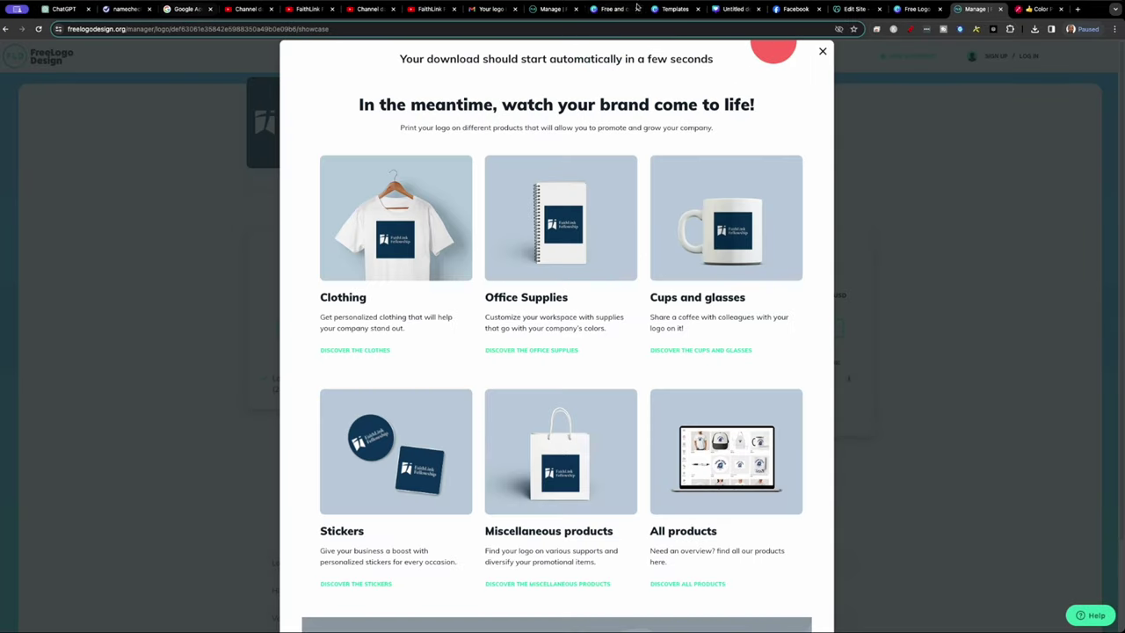
# Step: Replace the Our Mission description with the 'Empowering Lives, Connecting Souls' vision statement
pyautogui.click(841, 10)
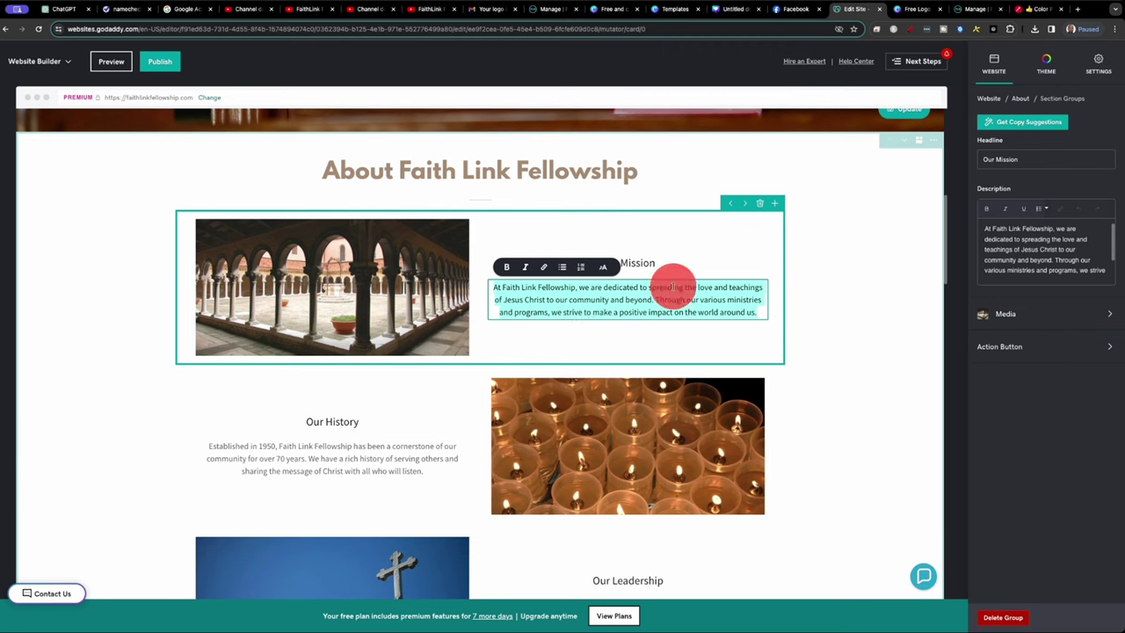
pyautogui.tripleClick(1094, 271)
pyautogui.moveTo(1093, 270); pyautogui.dragTo(1093, 273)
pyautogui.hotkey('ctrl', 'v')
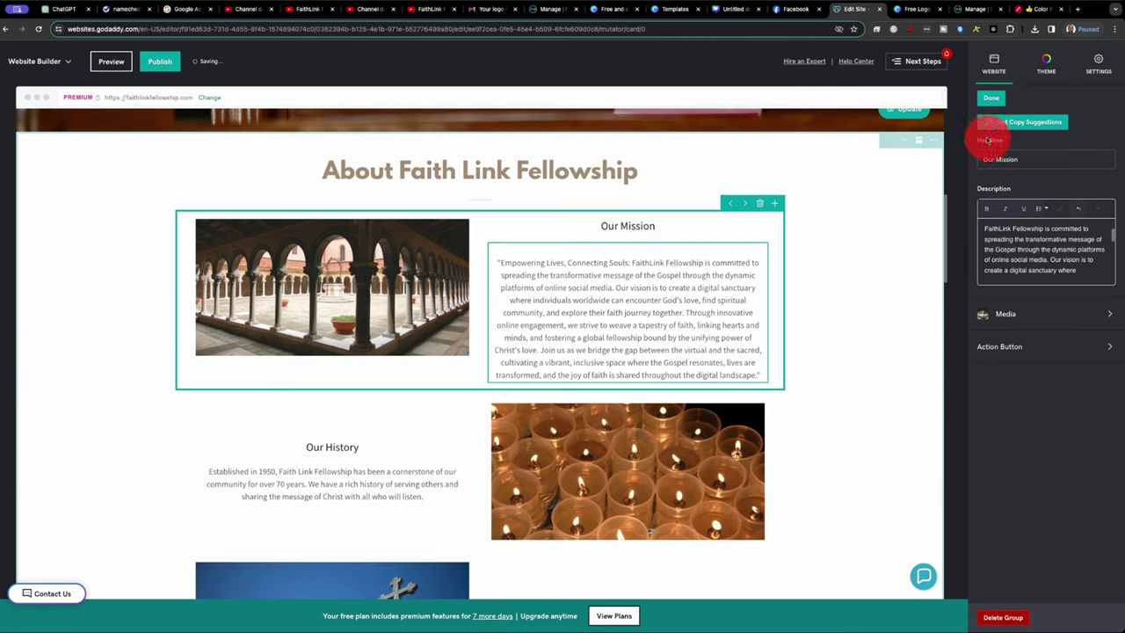
# Step: Finish the mission edit and publish the site to faithlinkfellowship.com
pyautogui.click(987, 103)
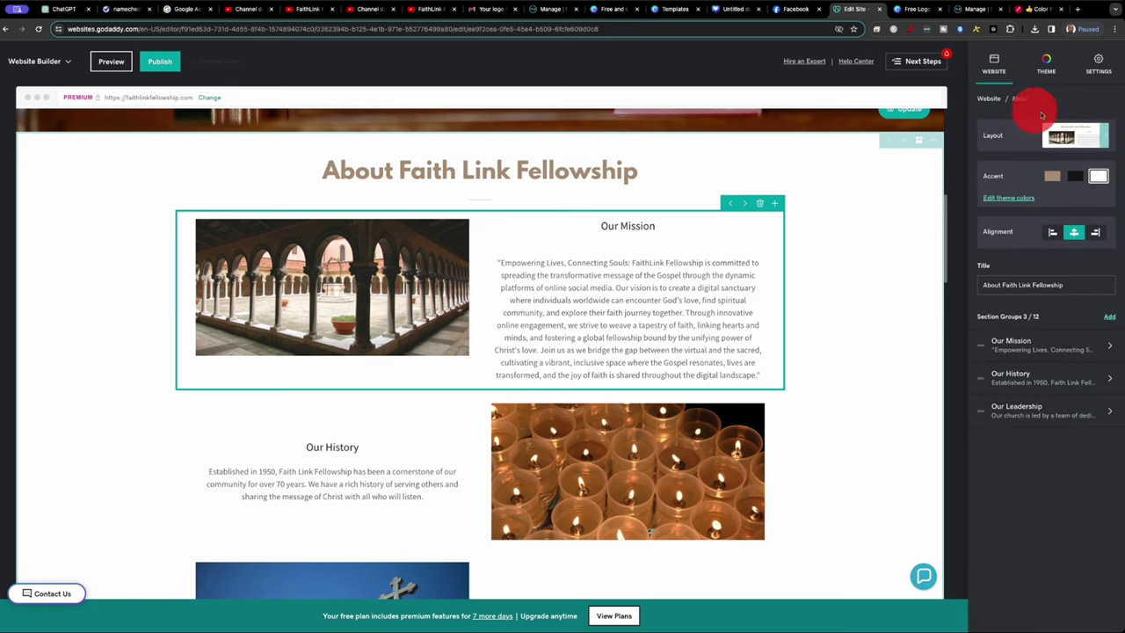
pyautogui.click(160, 62)
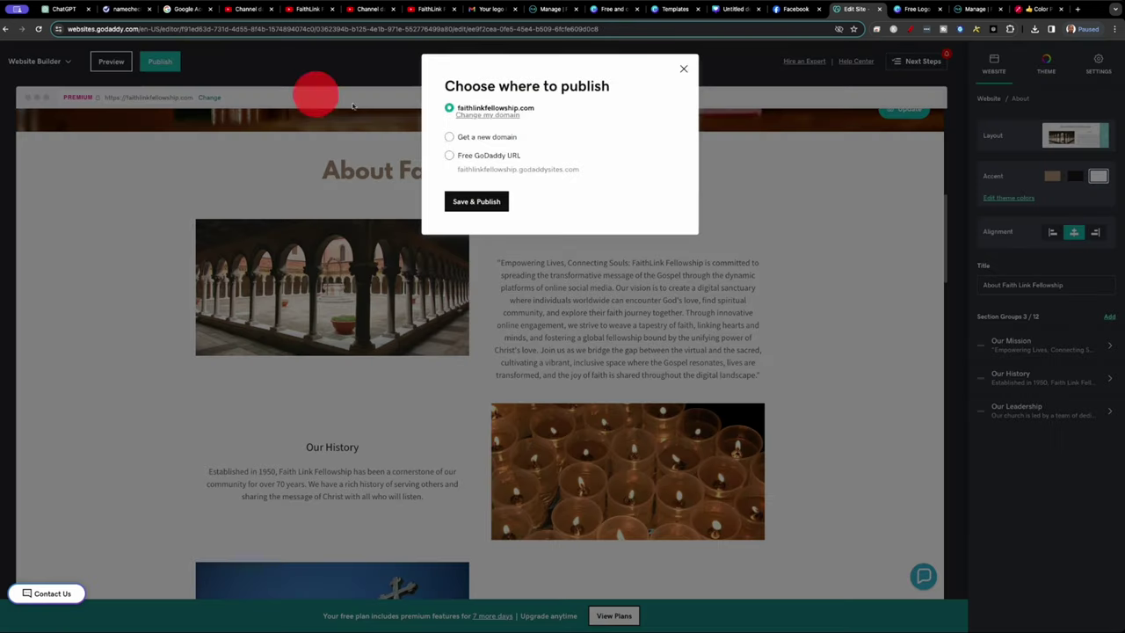
pyautogui.click(482, 201)
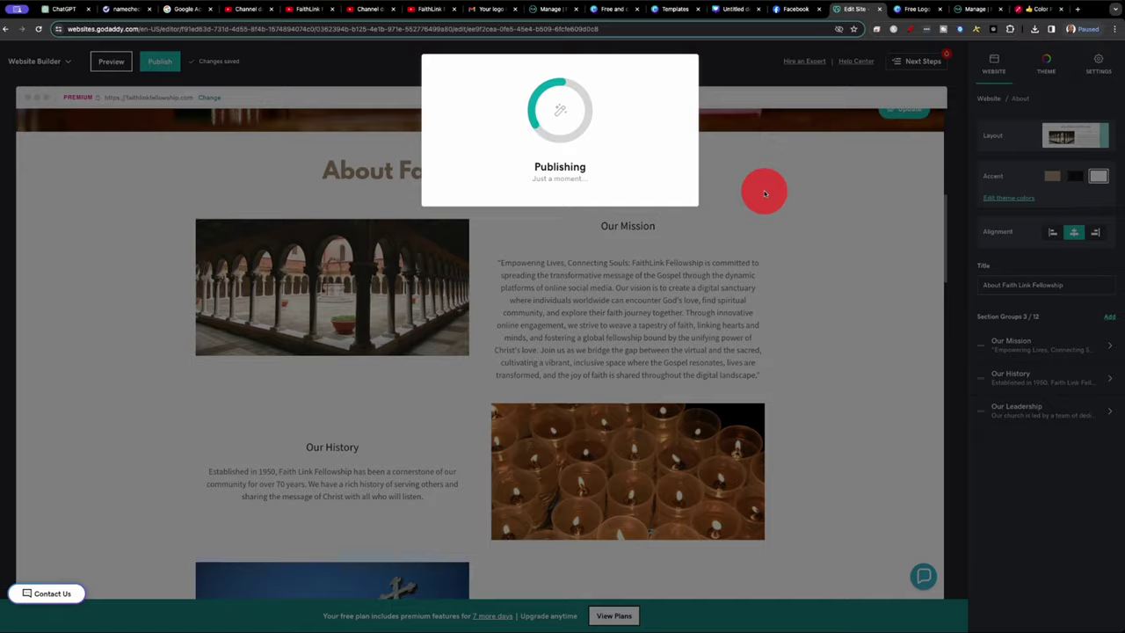